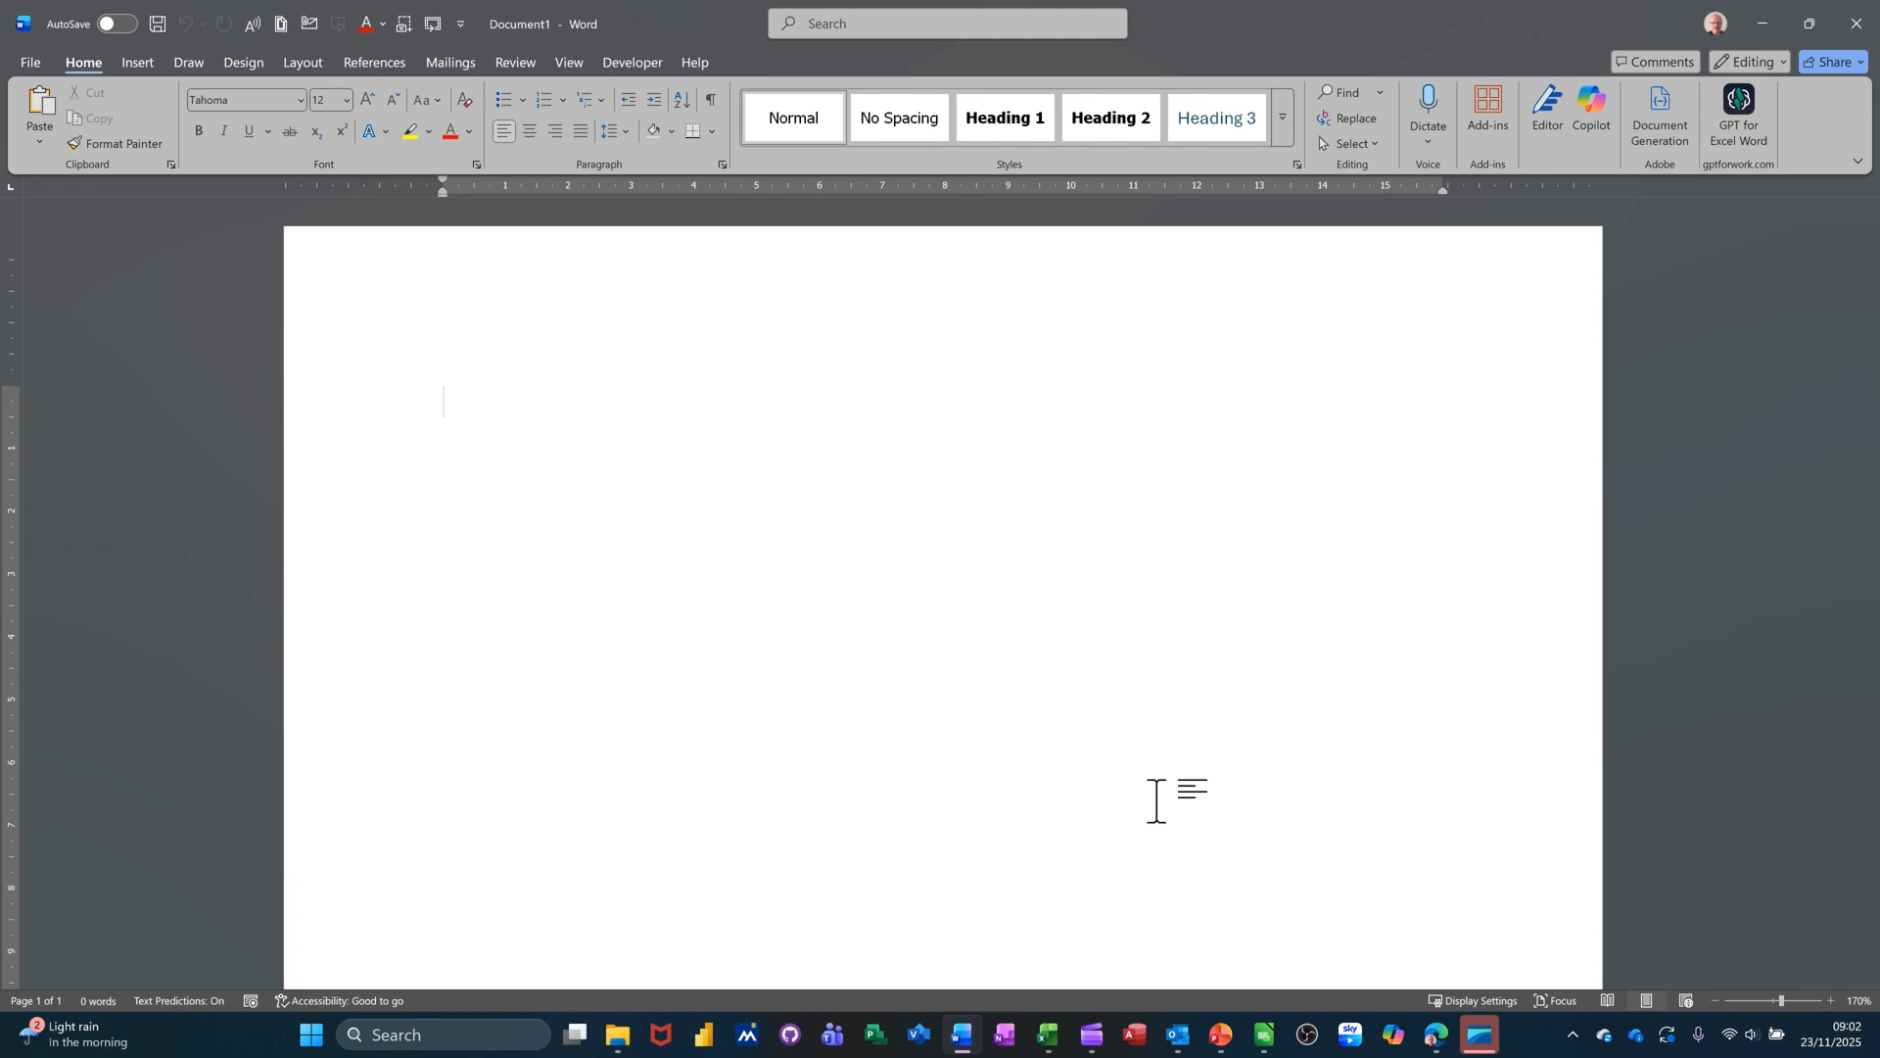
Generate five paragraphs of random sample text and save the first paragraph as an AutoText entry named Start in the General category
text(=)
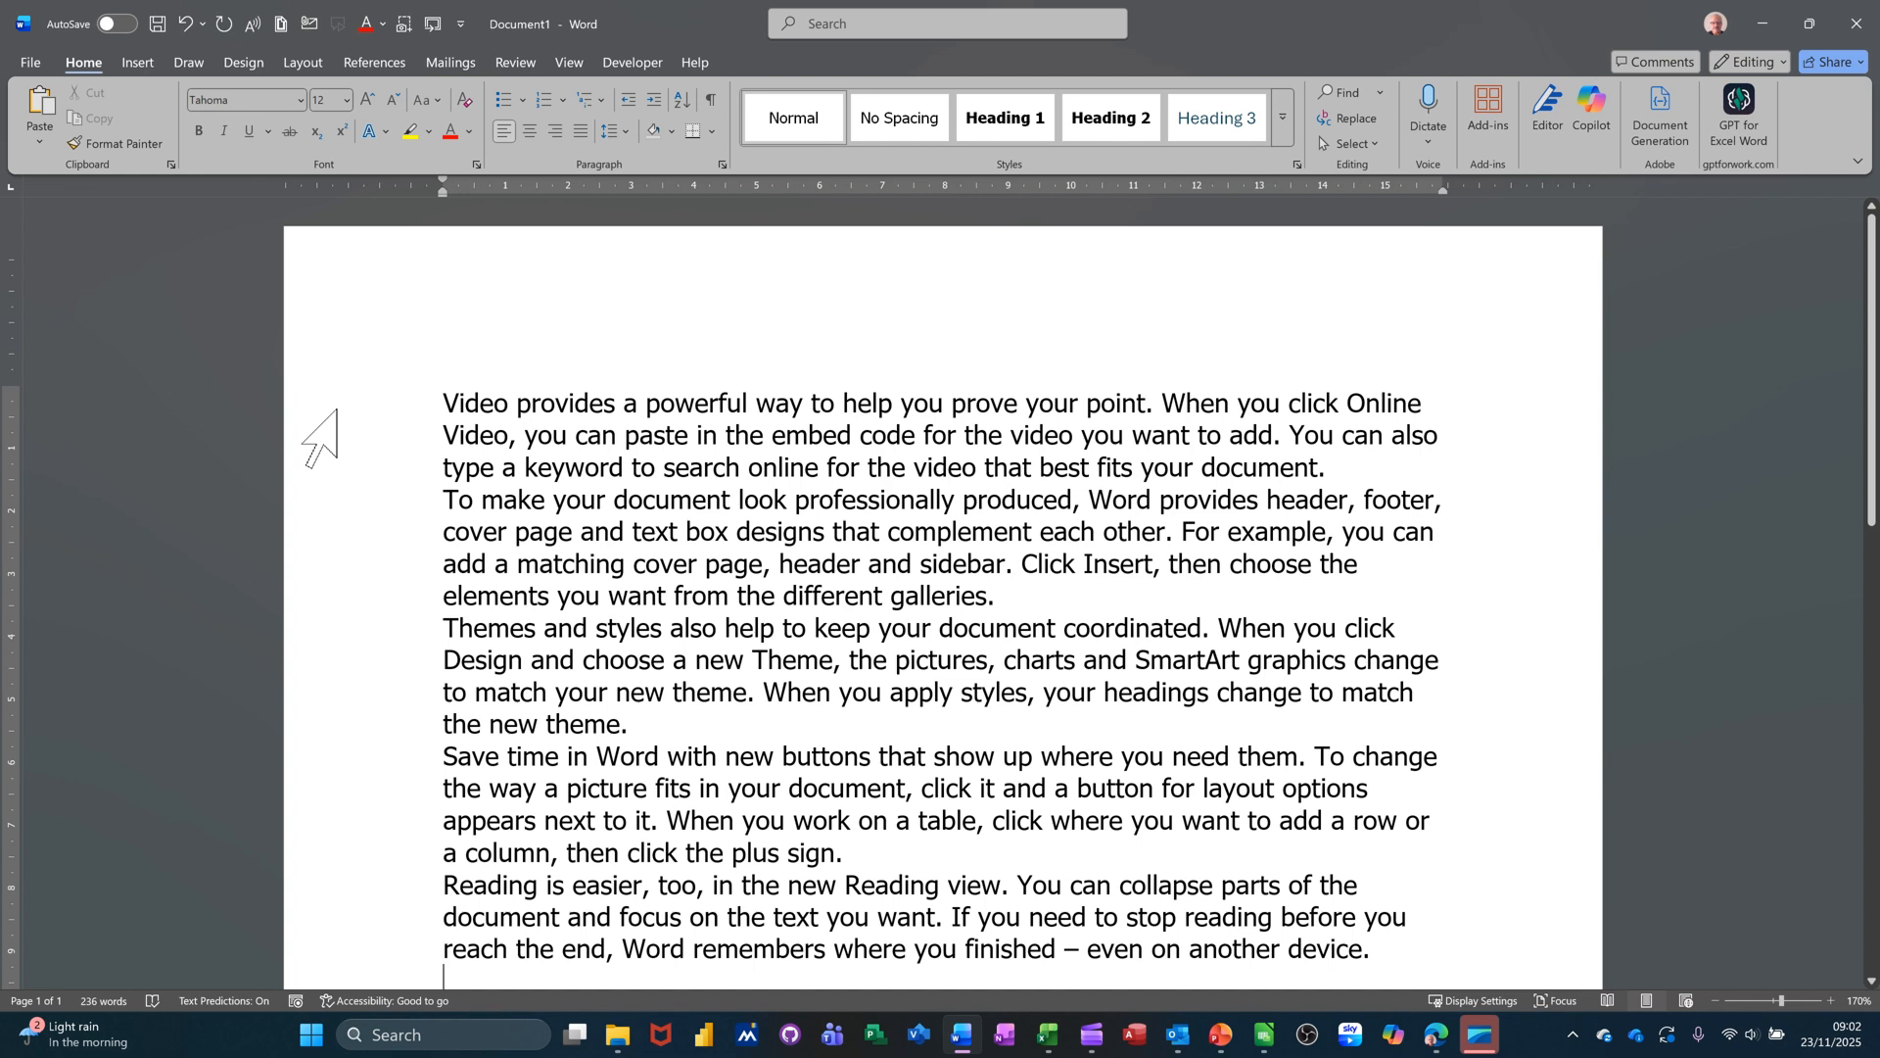
double_click(393, 428)
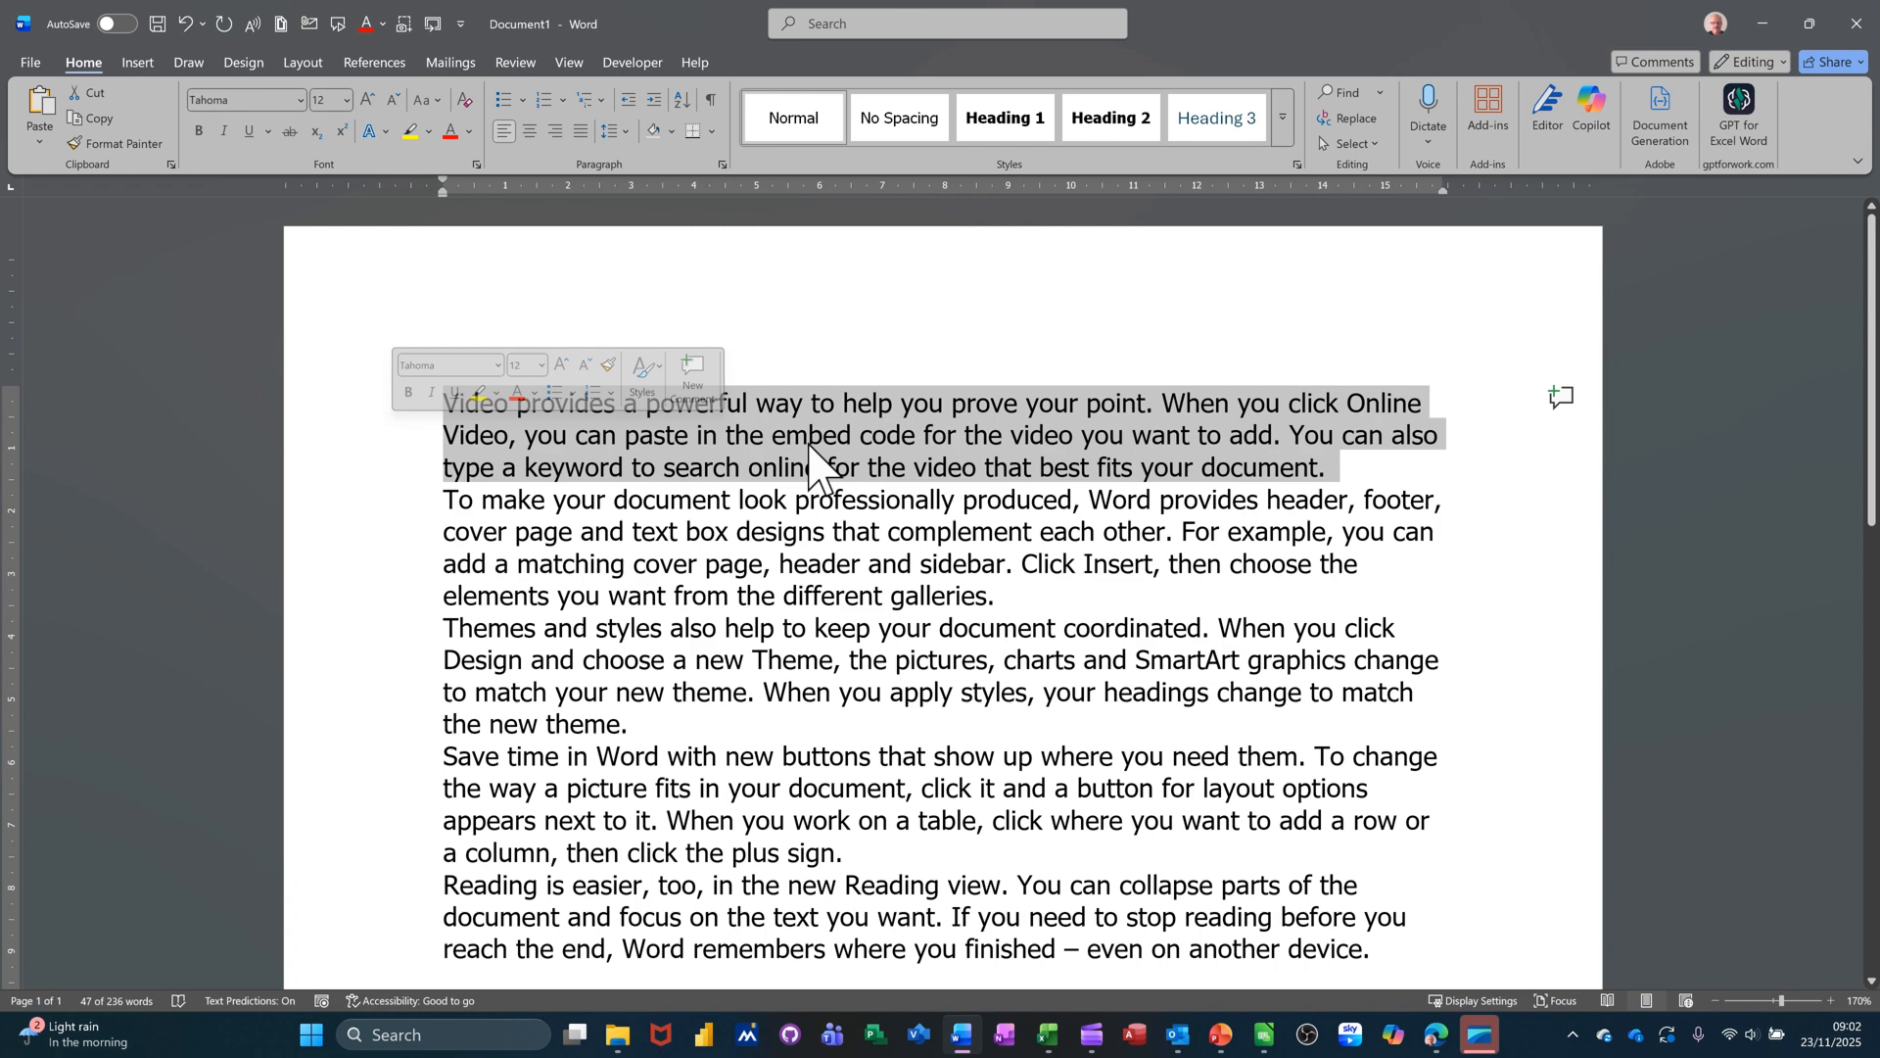
click(137, 63)
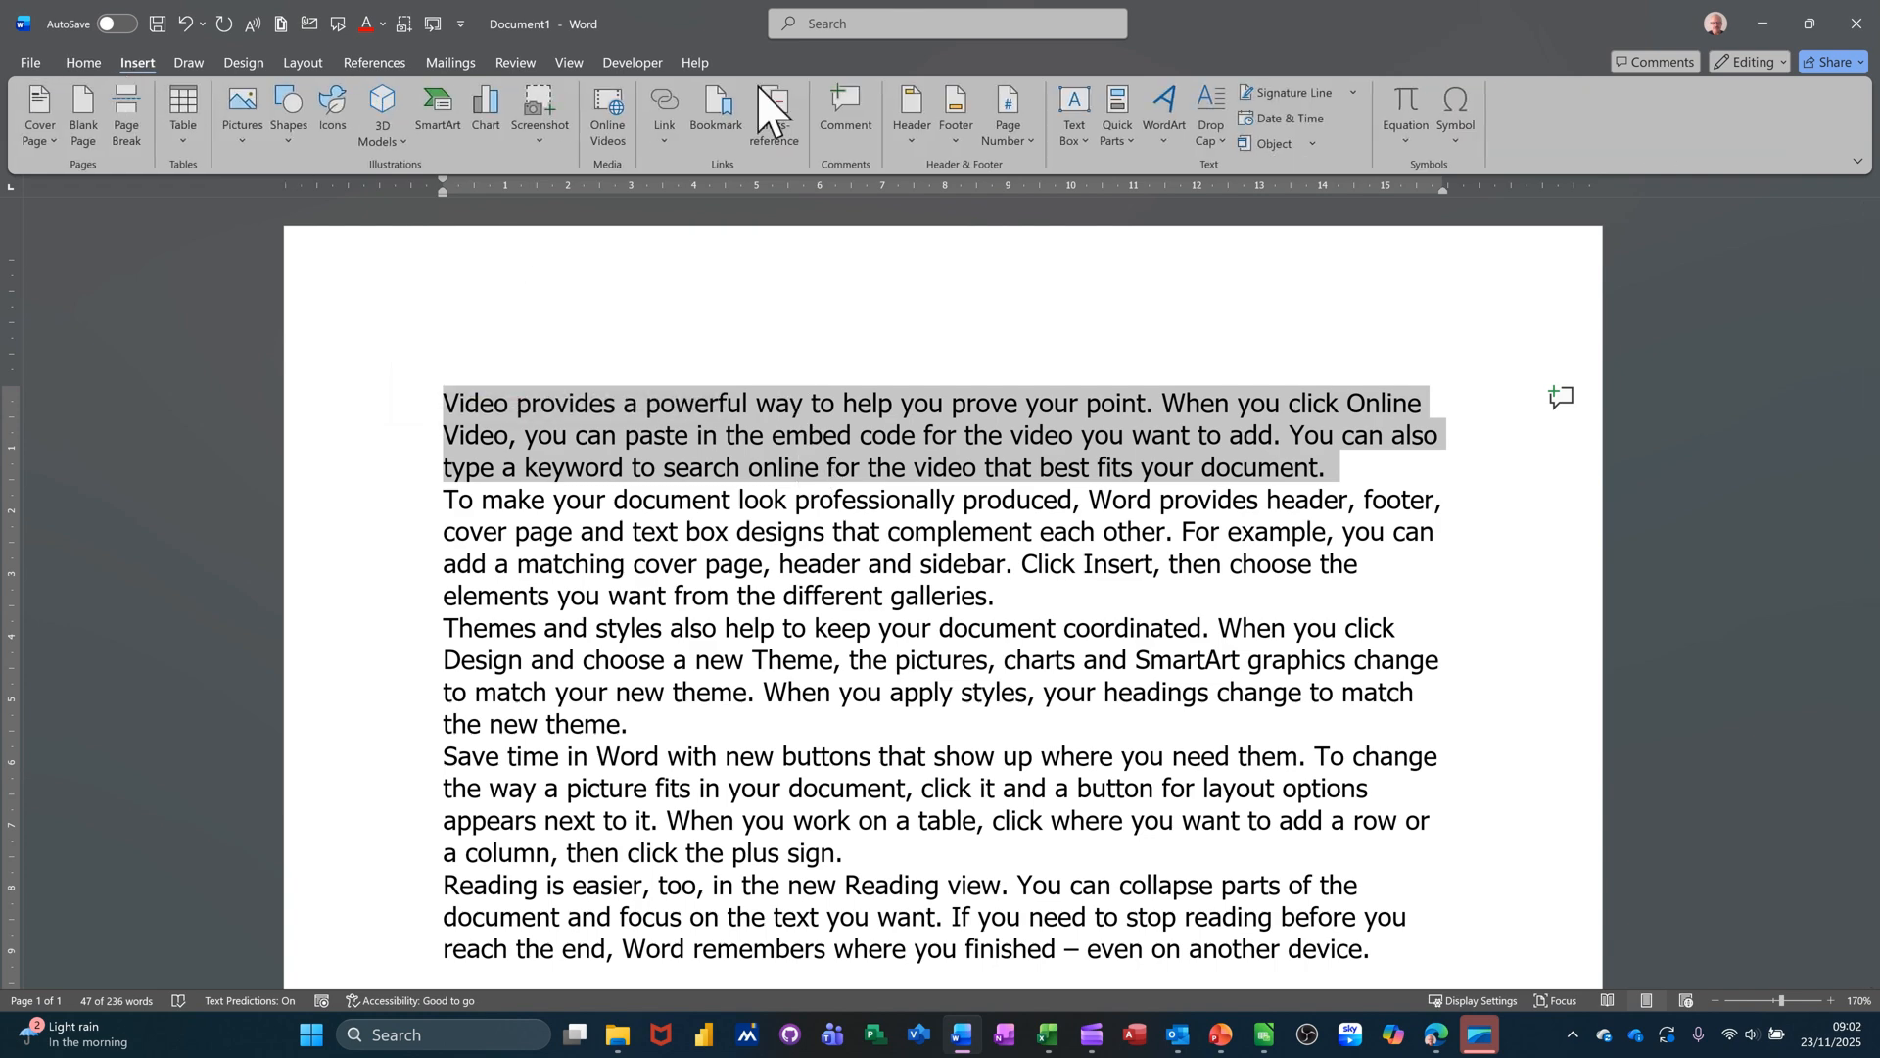
click(1129, 137)
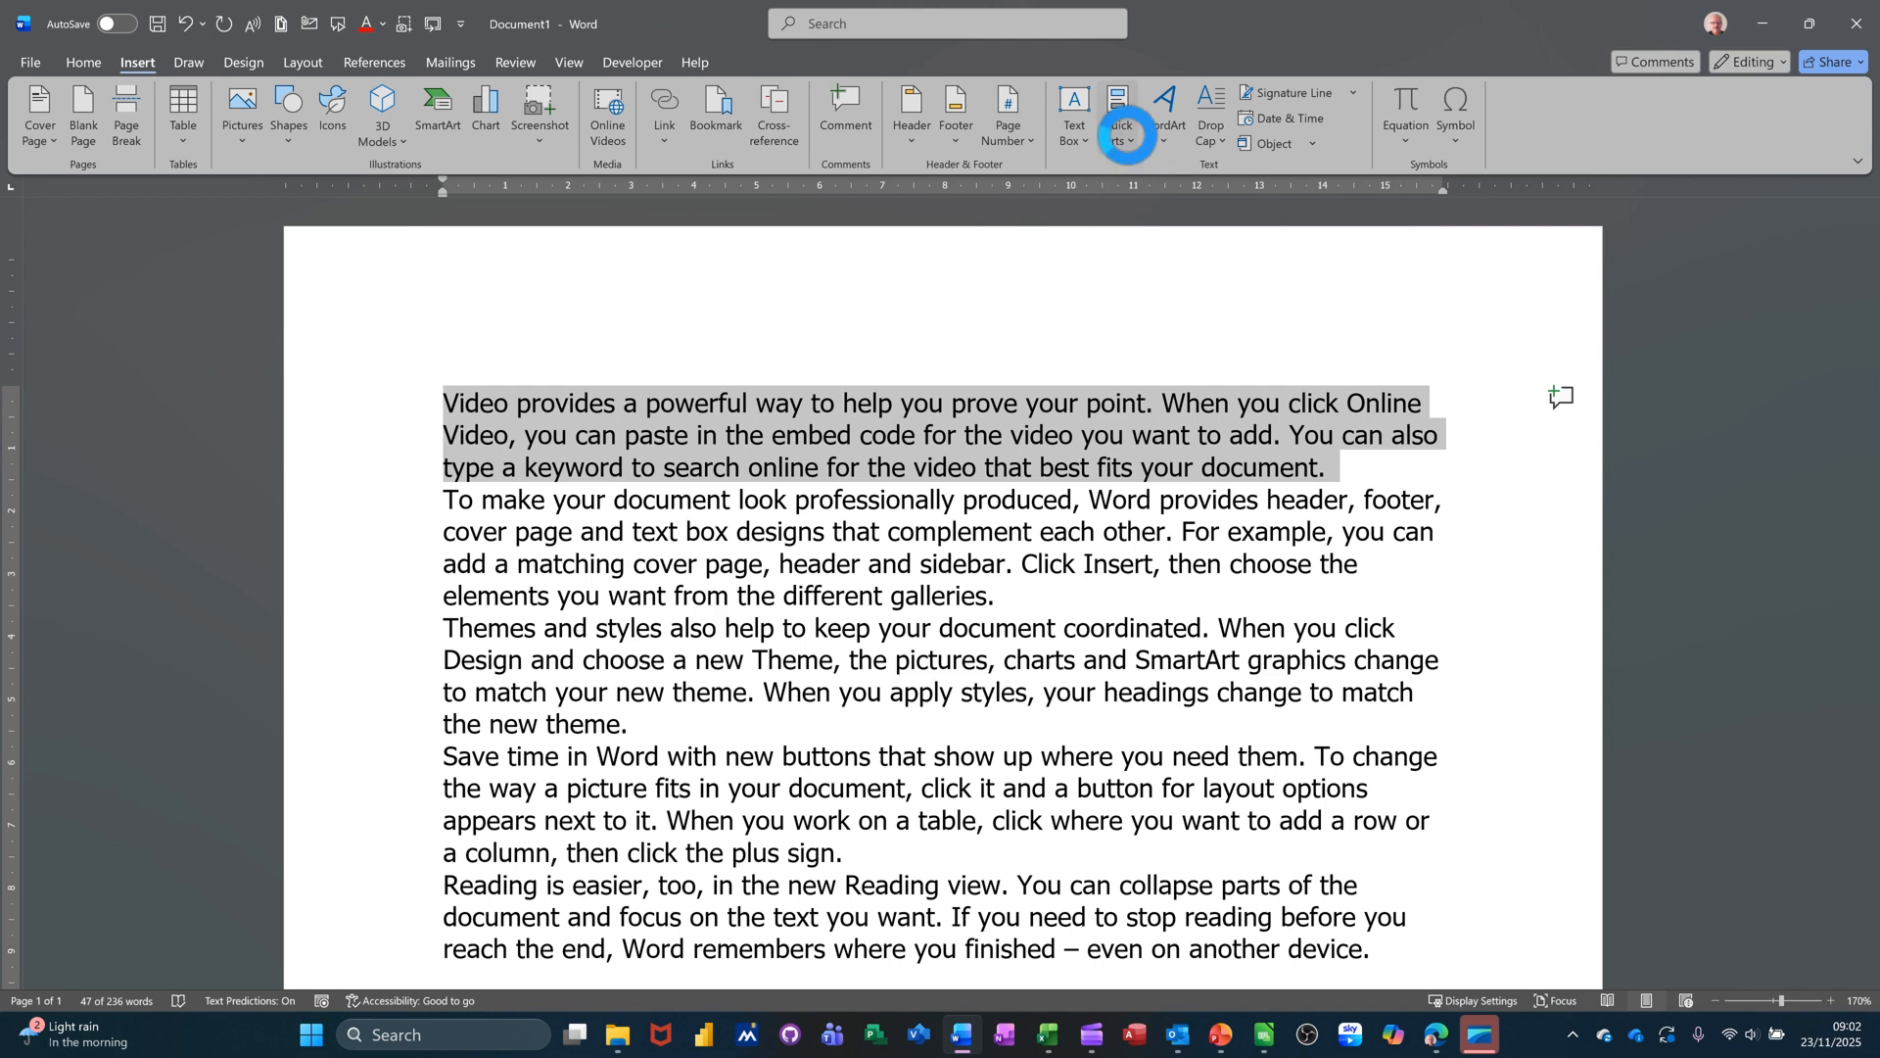
click(1123, 139)
mouse_move(1144, 176)
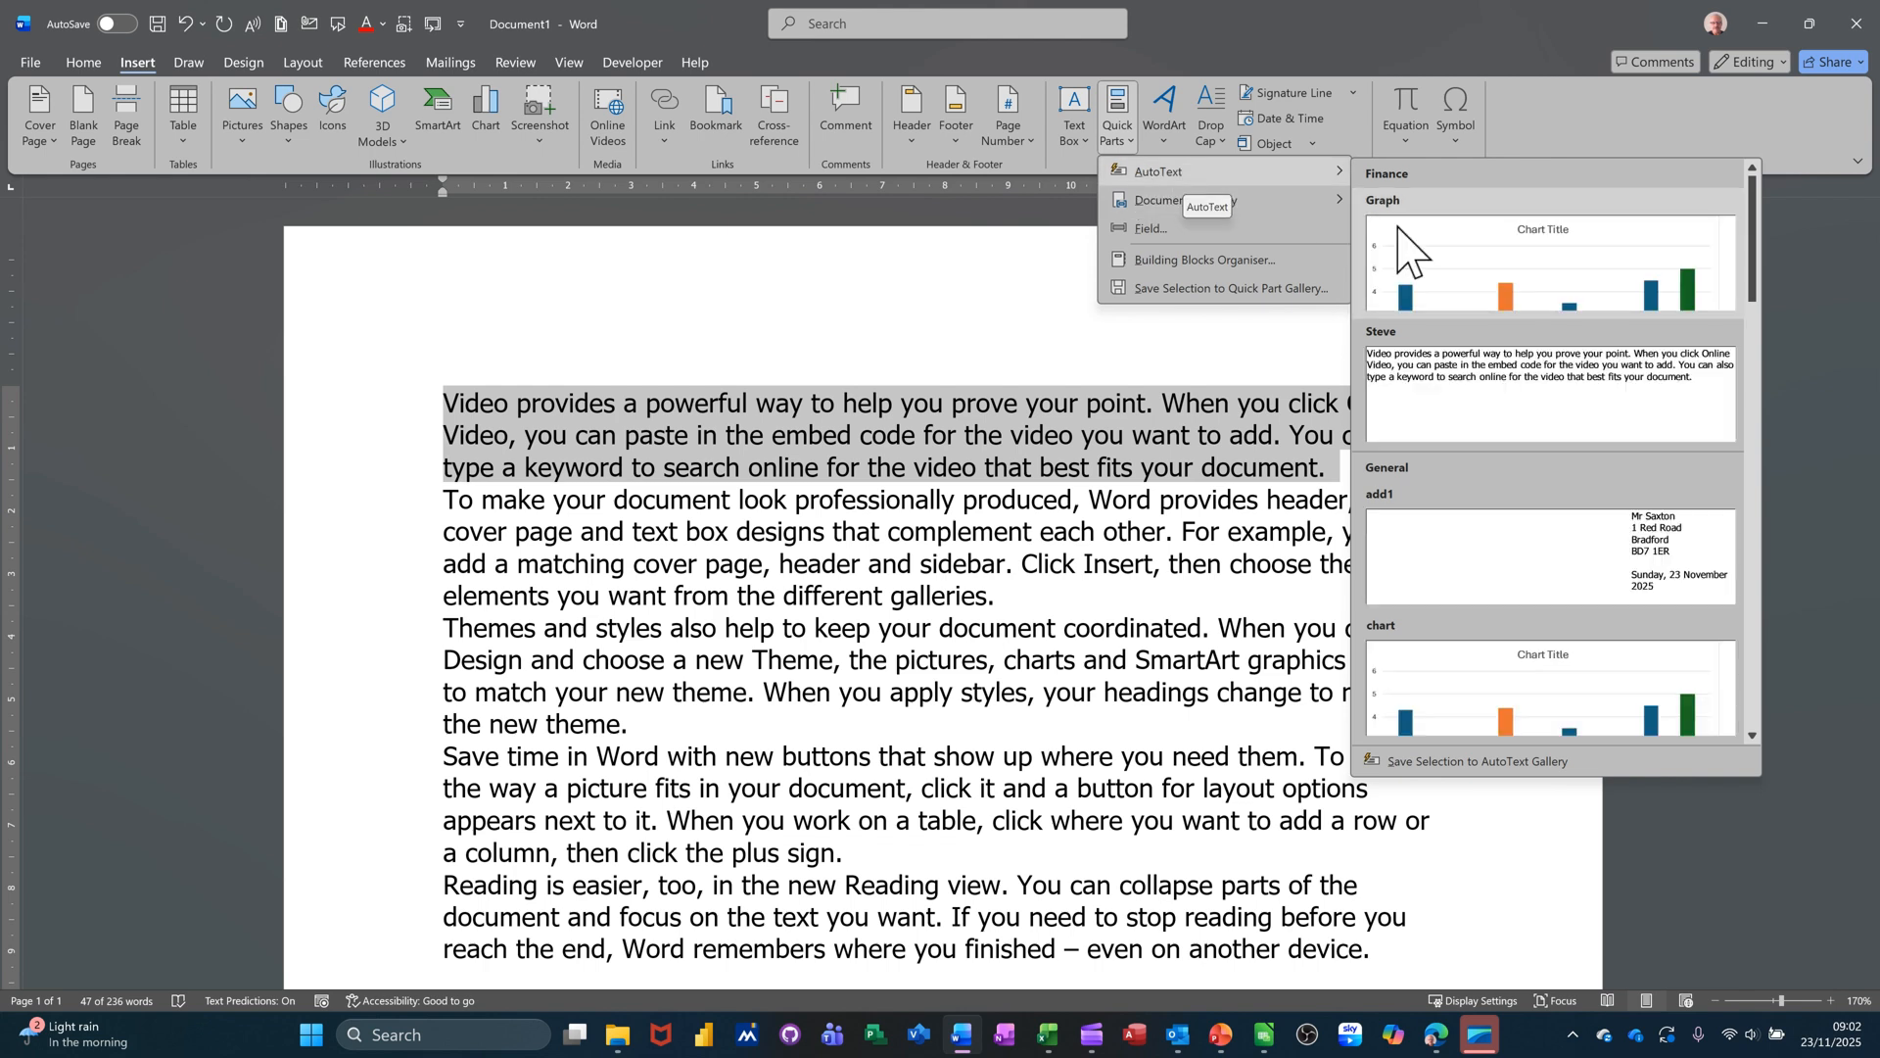
click(1425, 763)
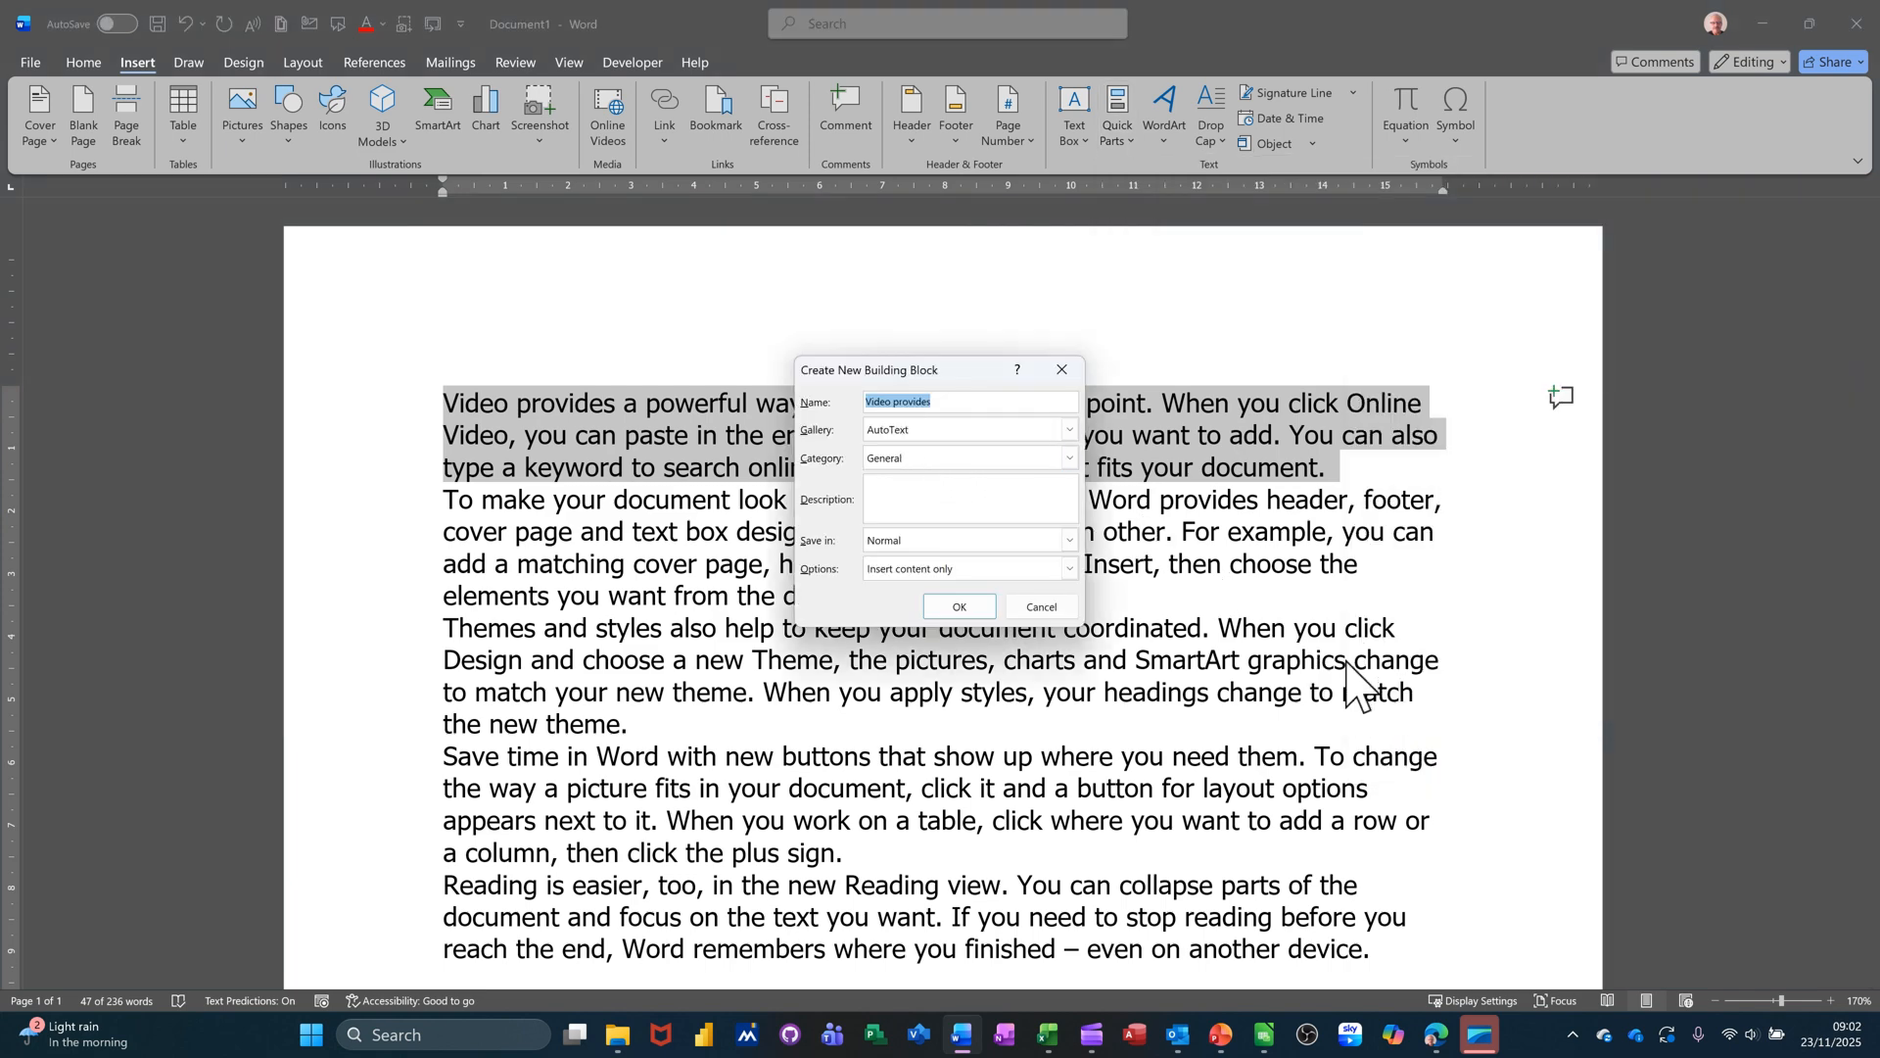
text(Start)
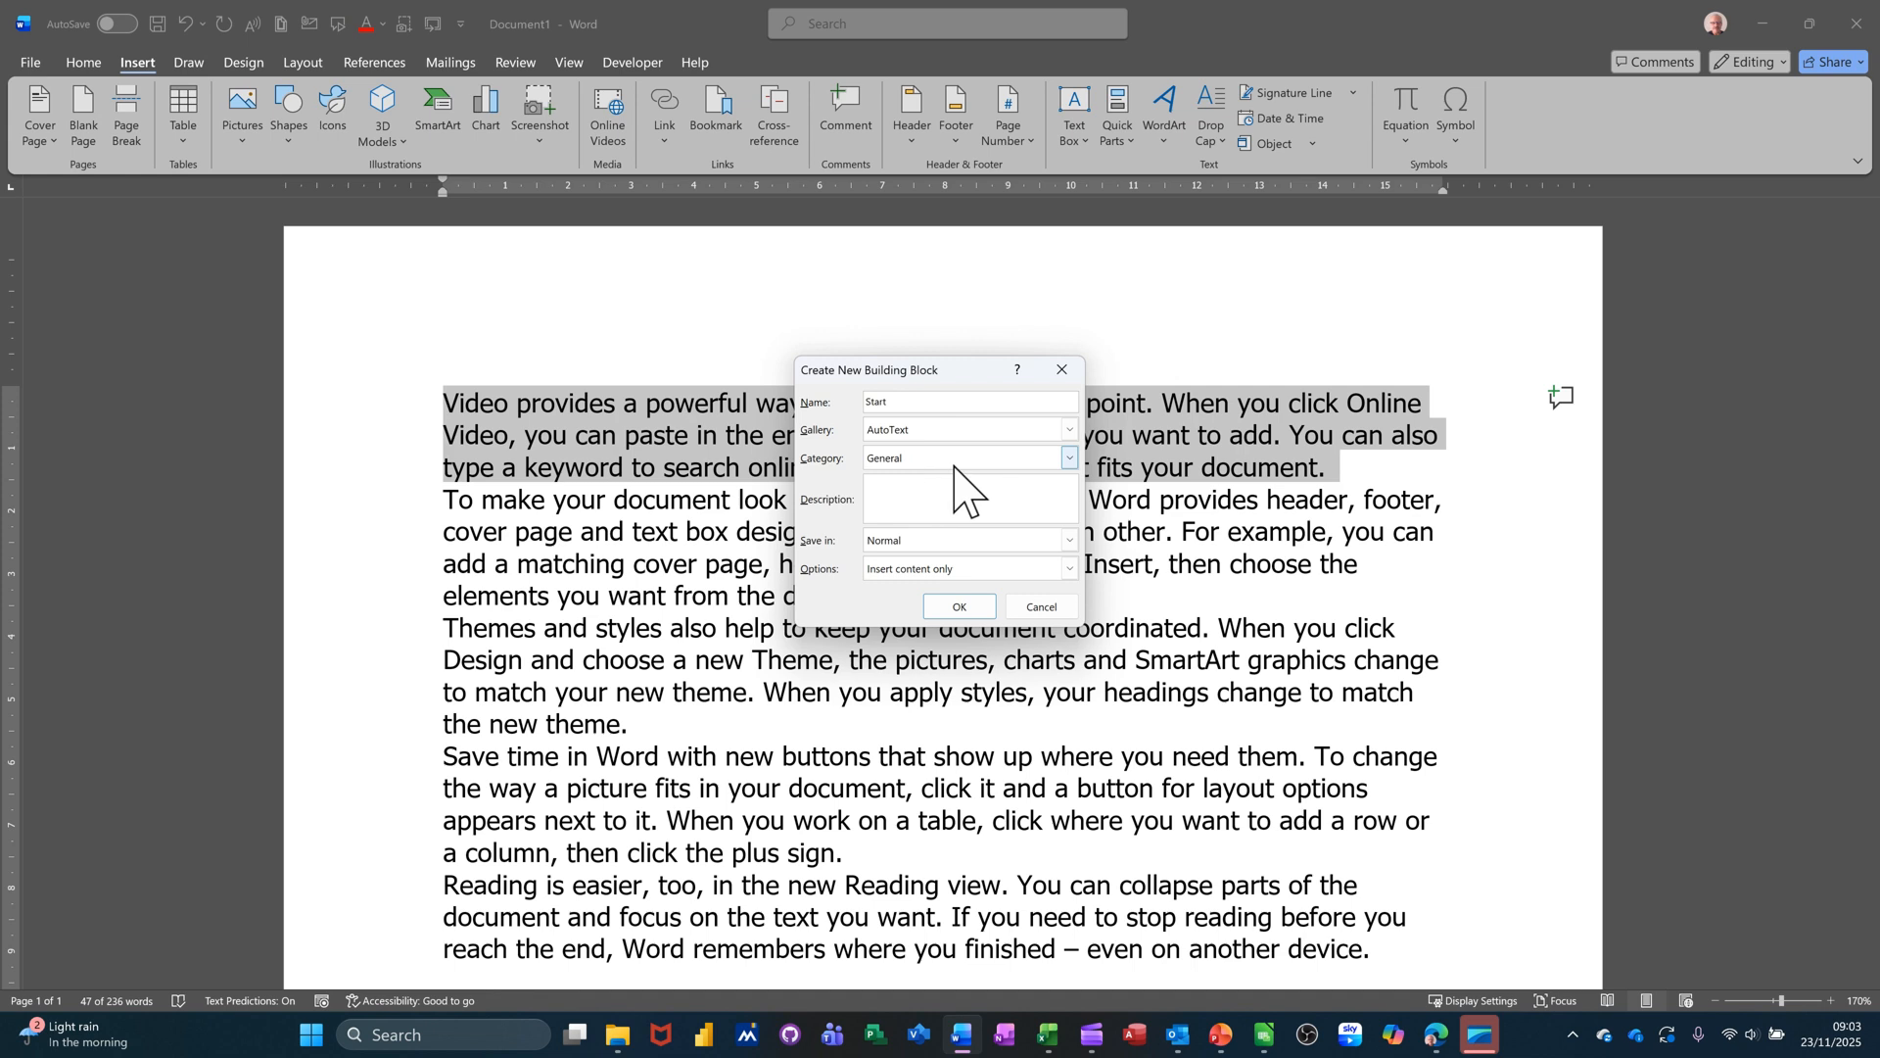
click(1070, 459)
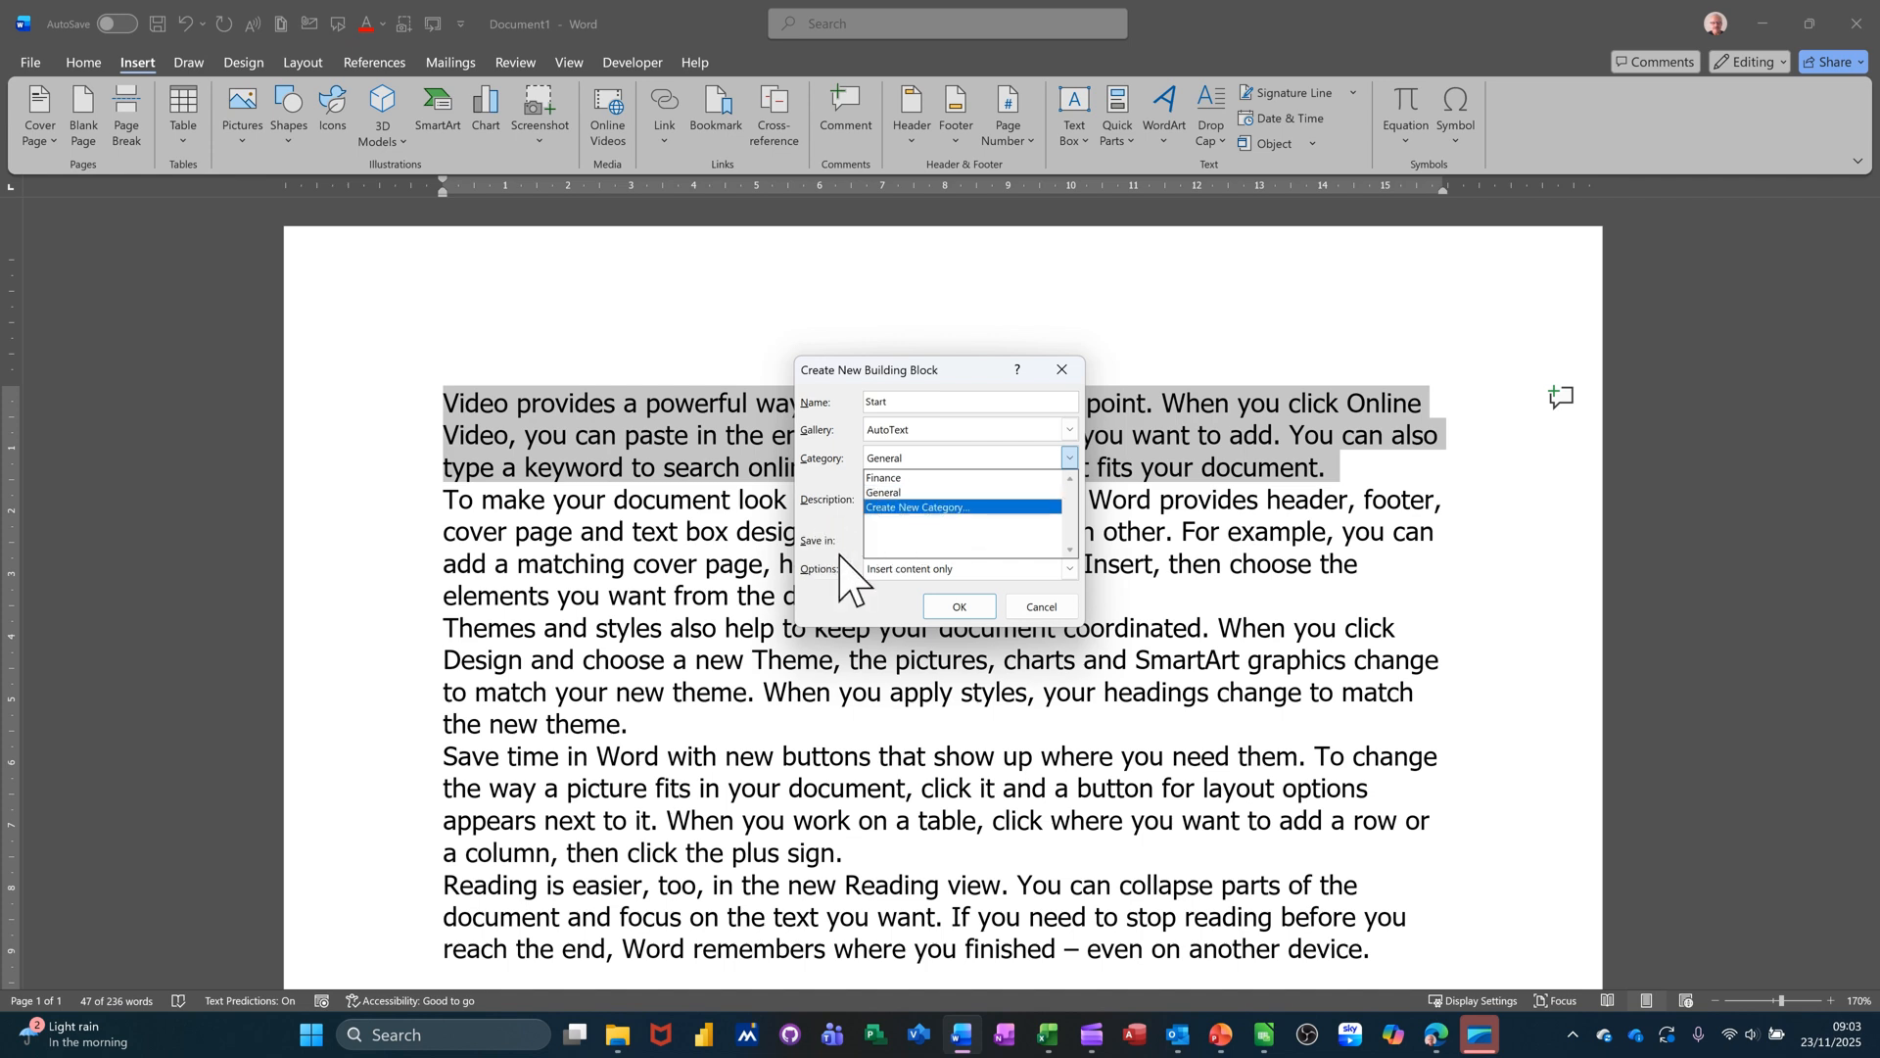
click(816, 598)
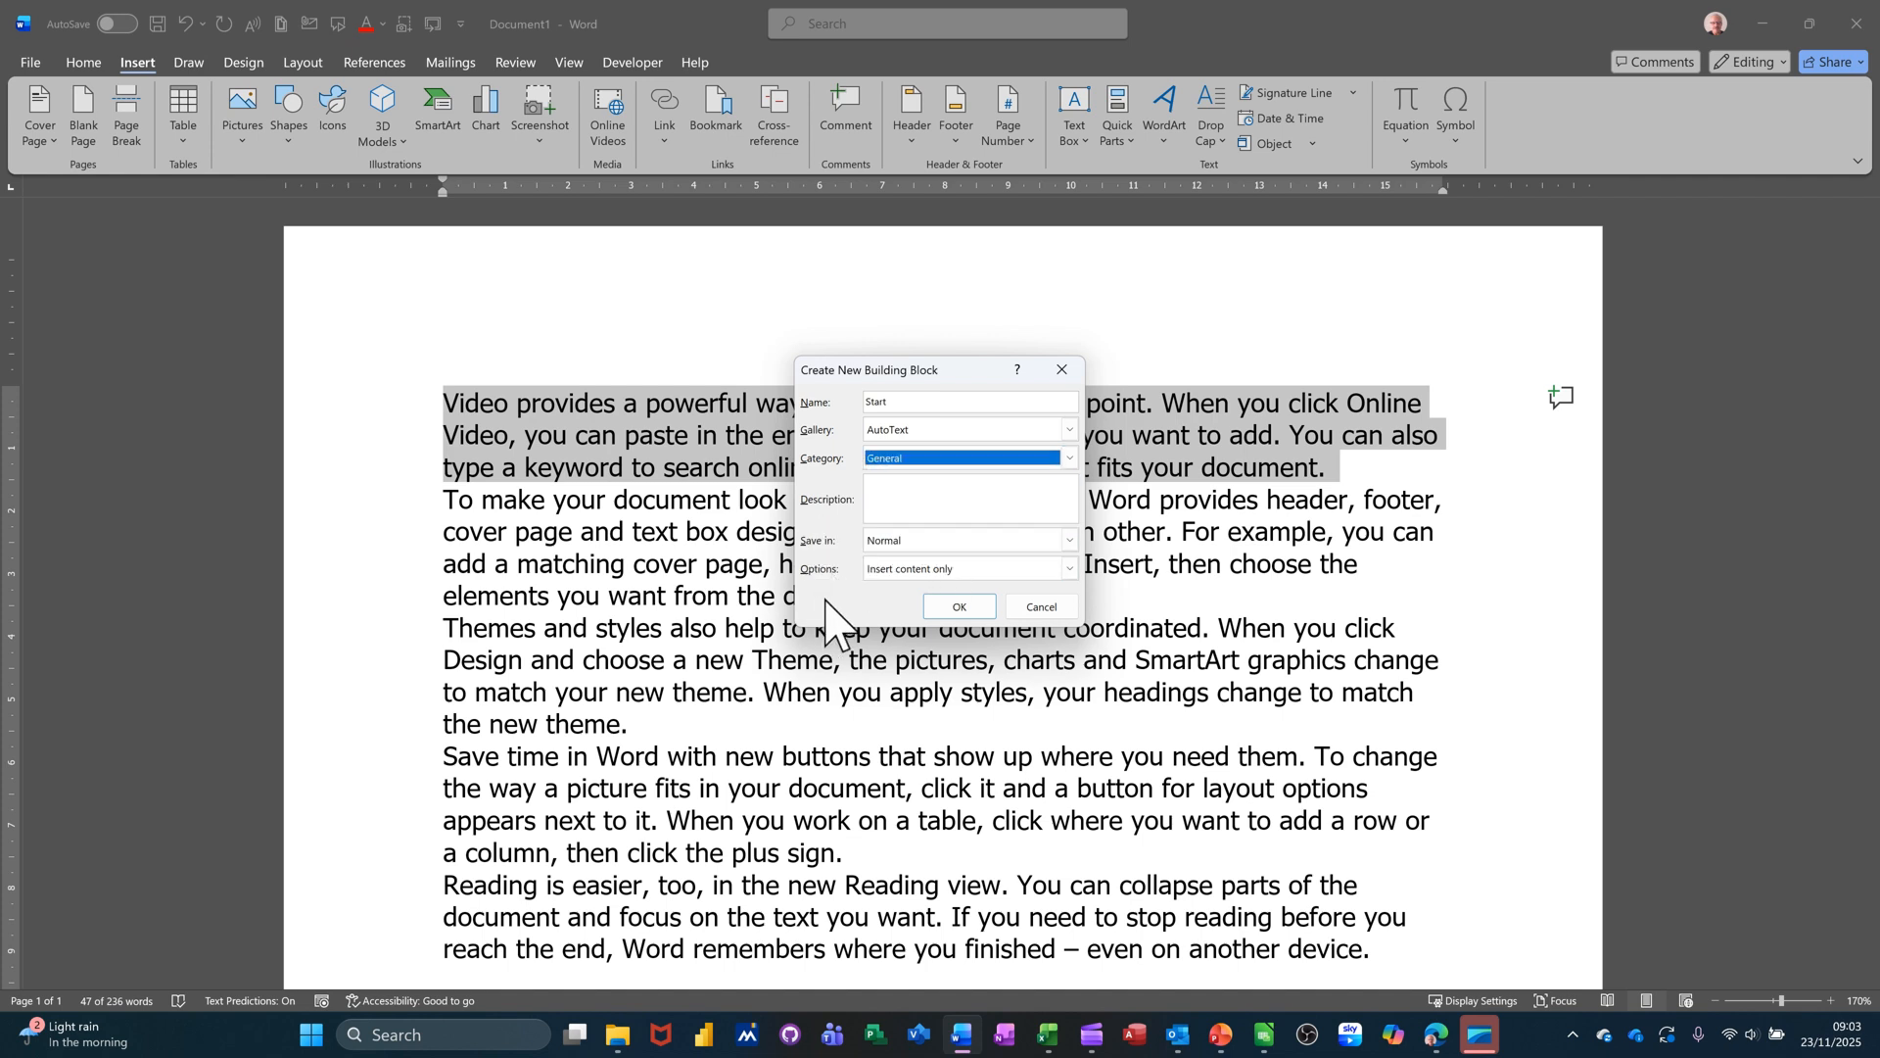
click(946, 608)
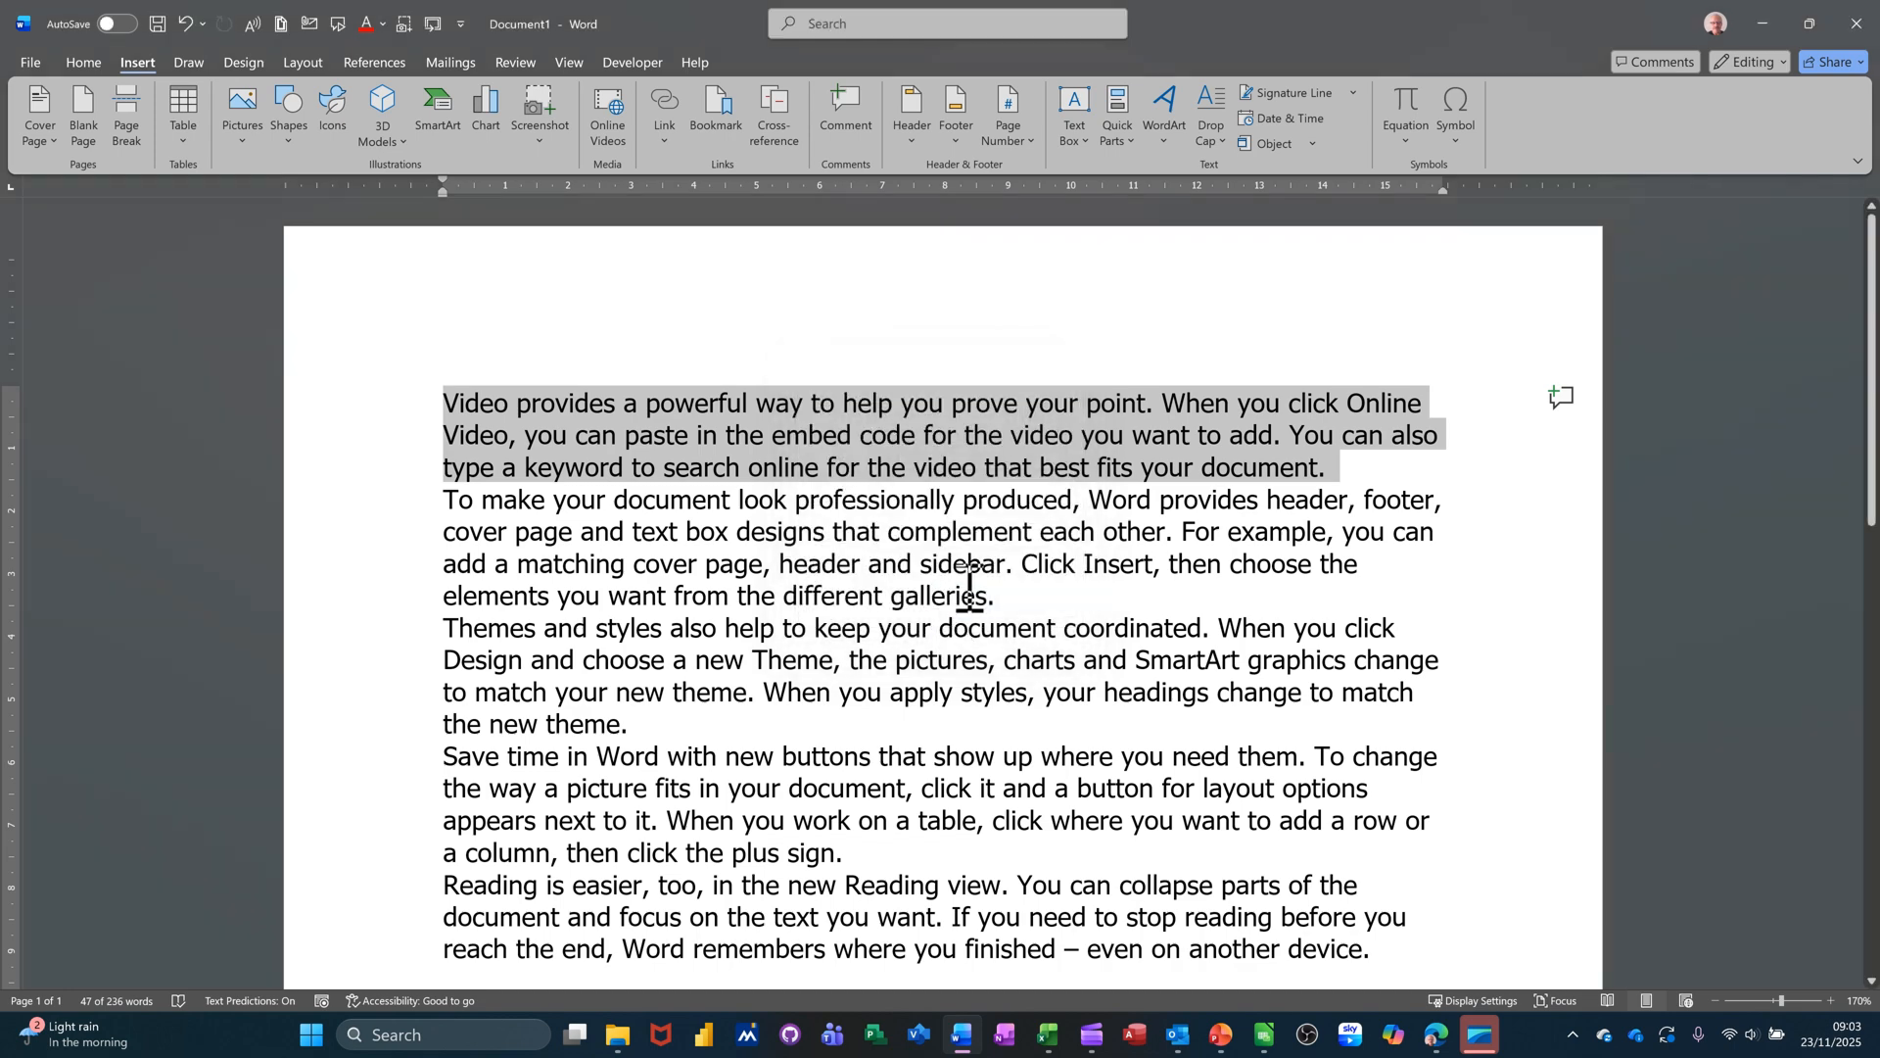
Save the second paragraph, beginning "To make your document", as an AutoText entry named Ending
click(383, 530)
double_click(382, 530)
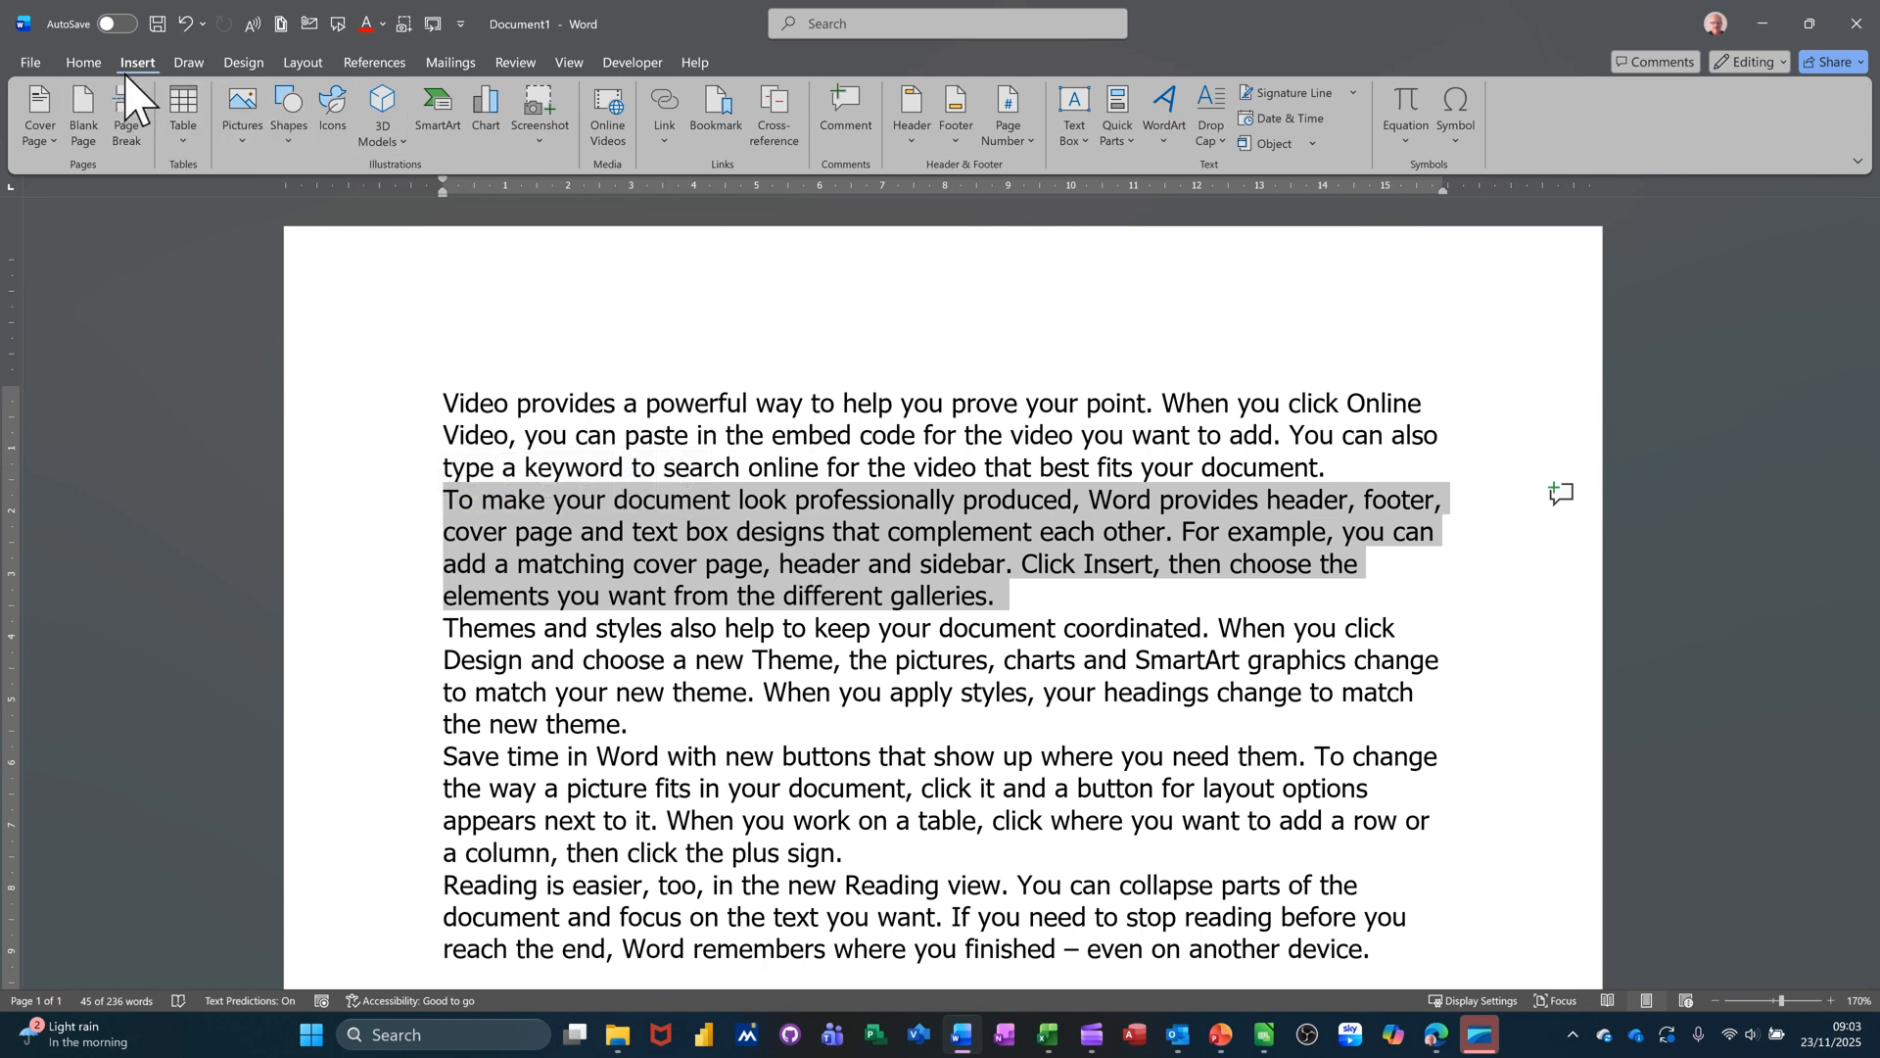
click(1126, 147)
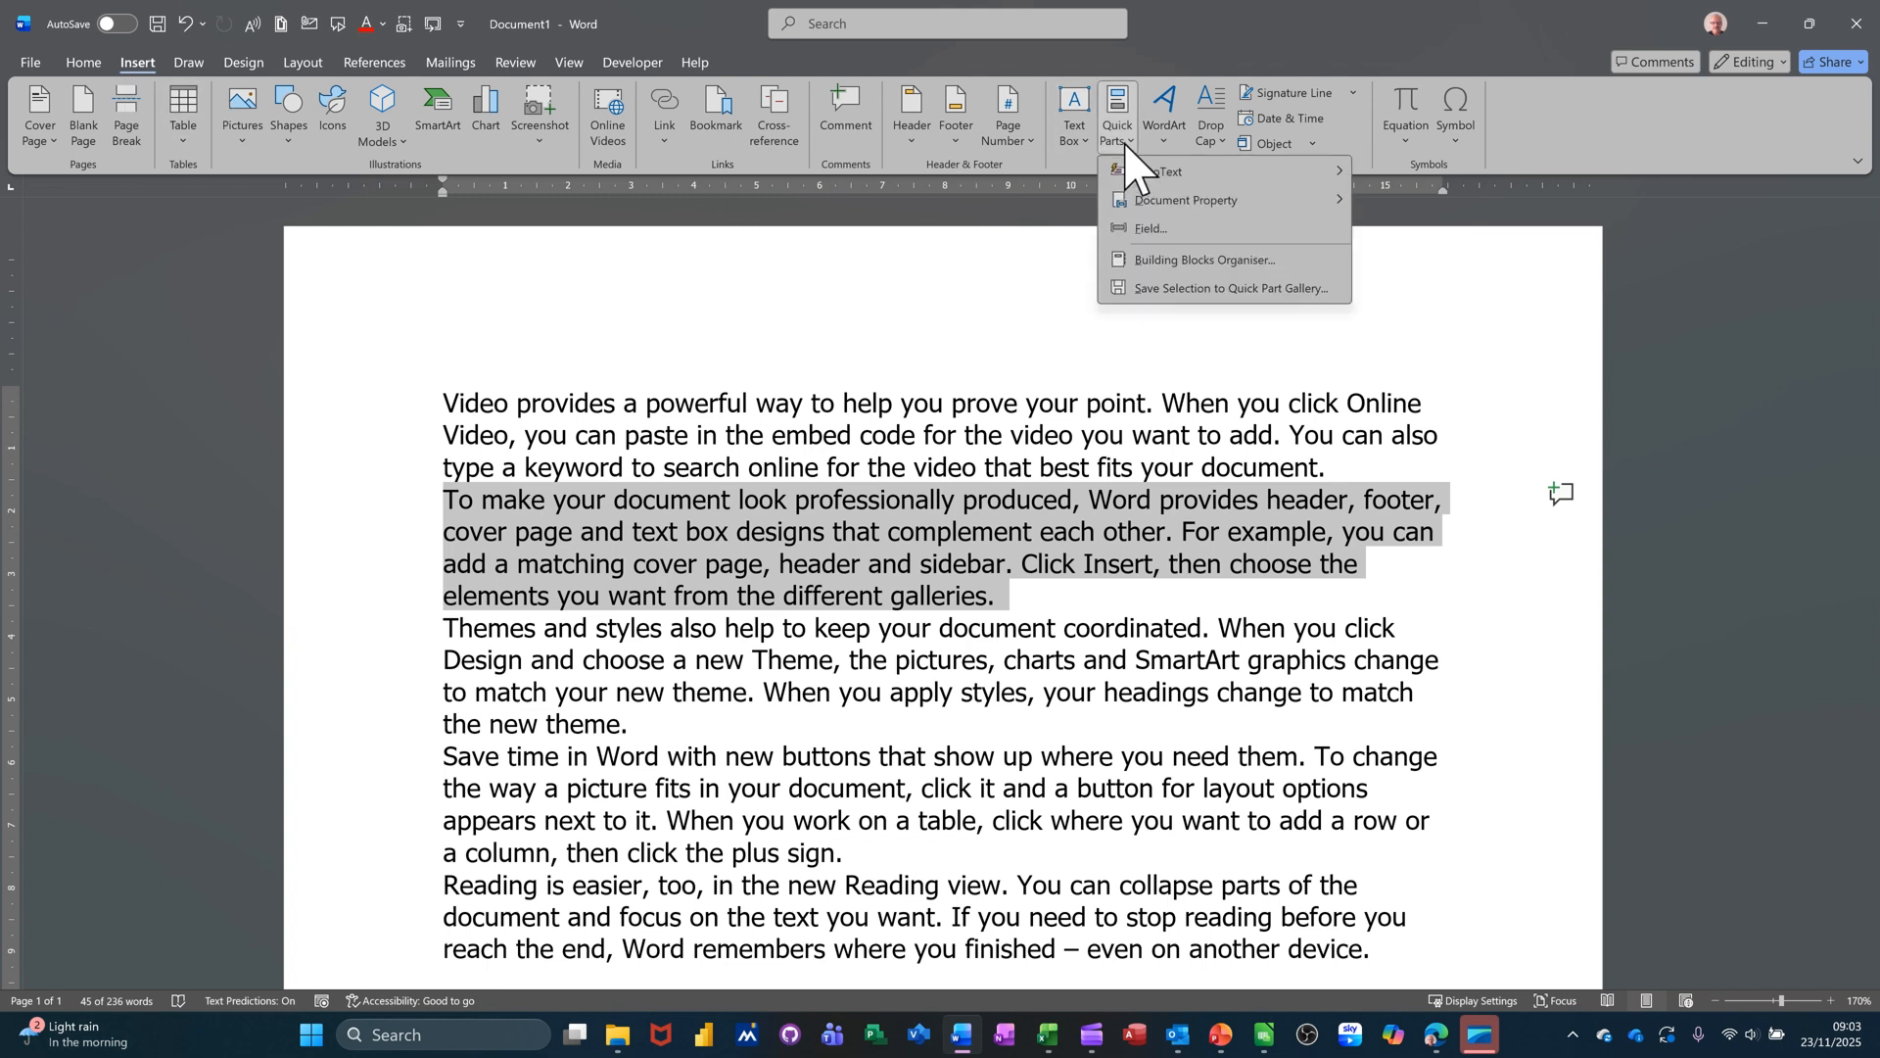
mouse_move(1145, 177)
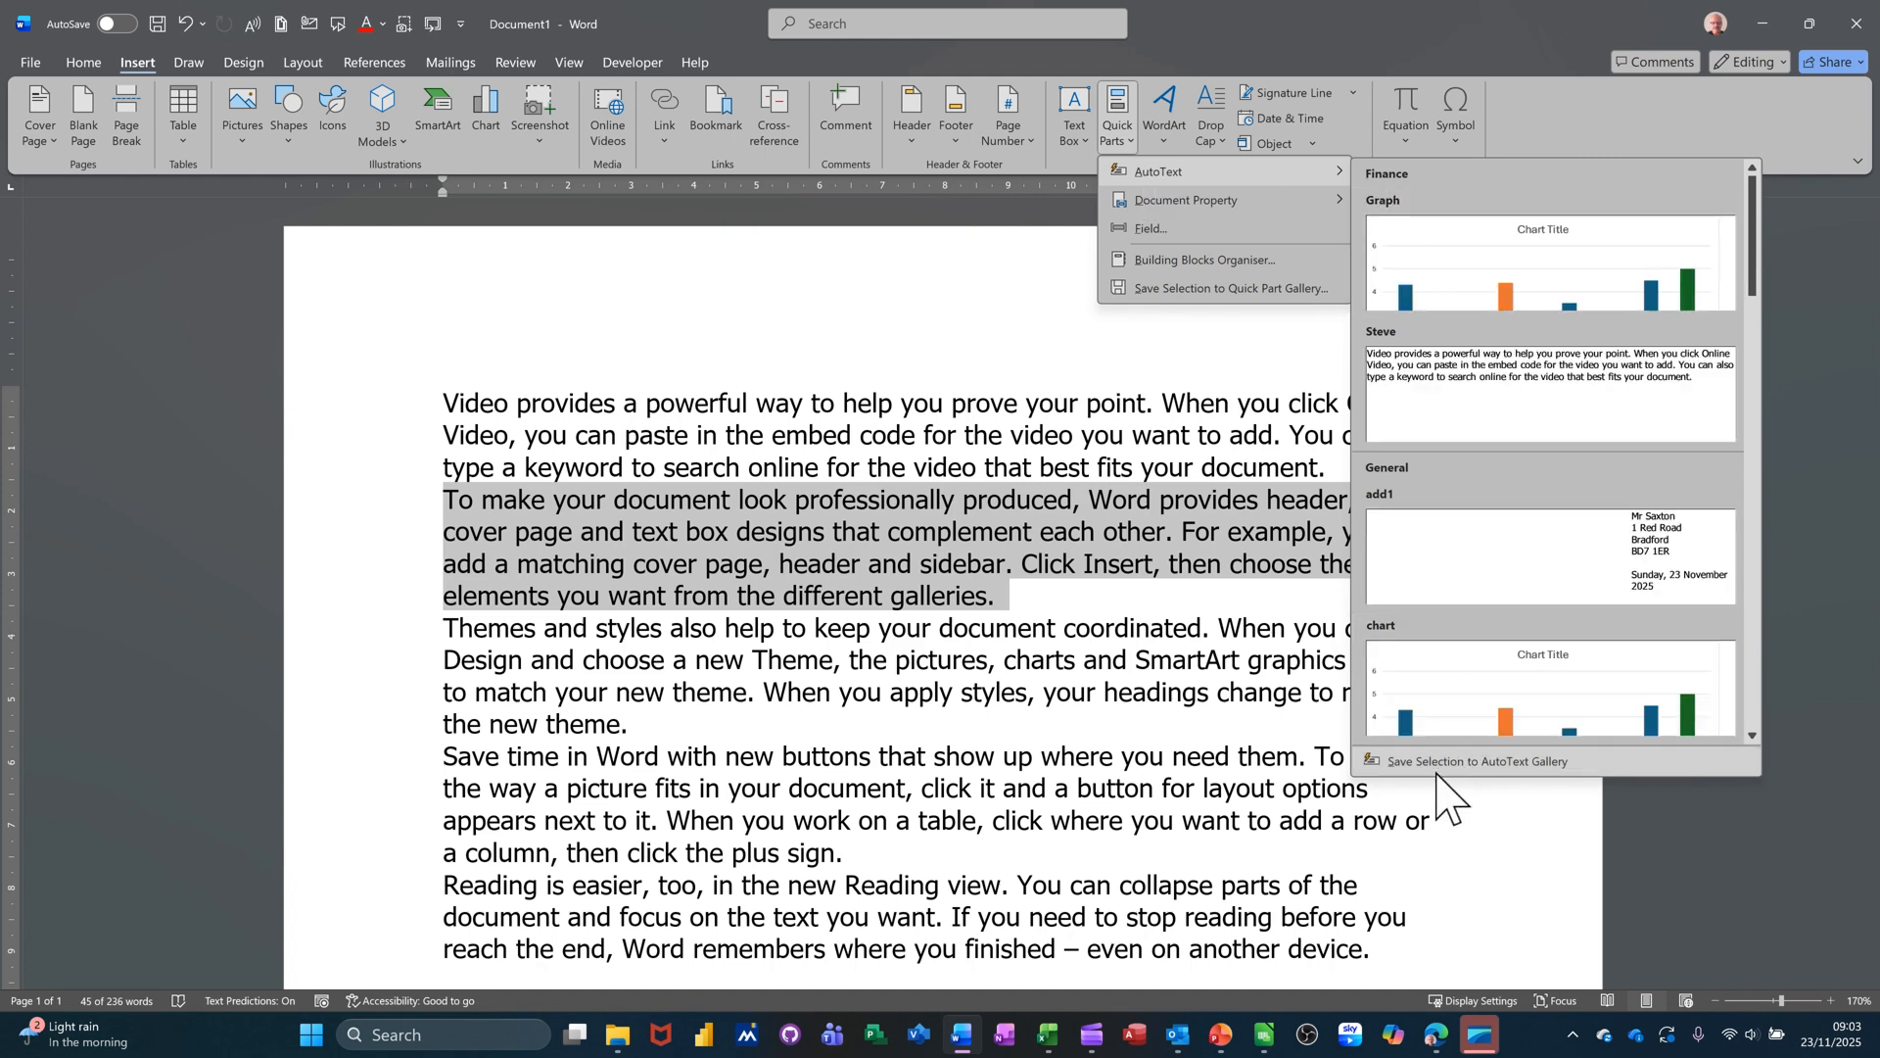
click(1409, 762)
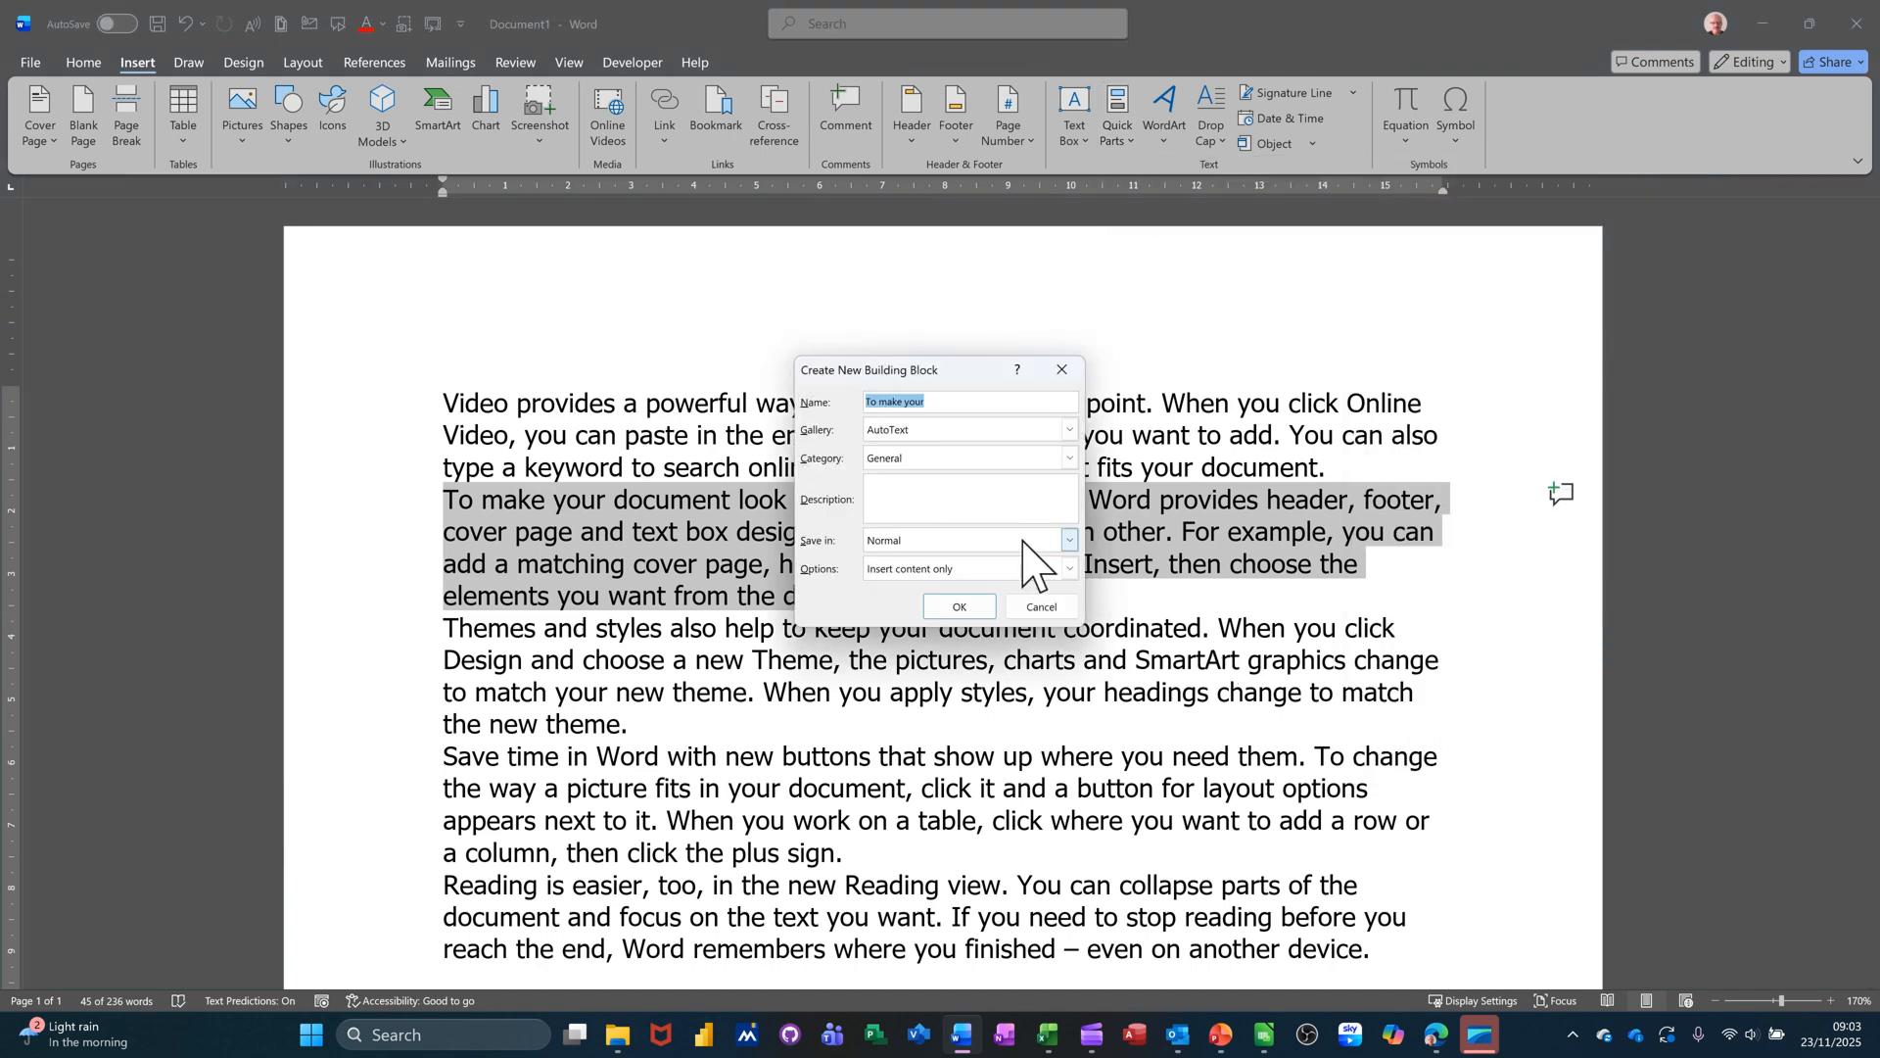
text(Ending)
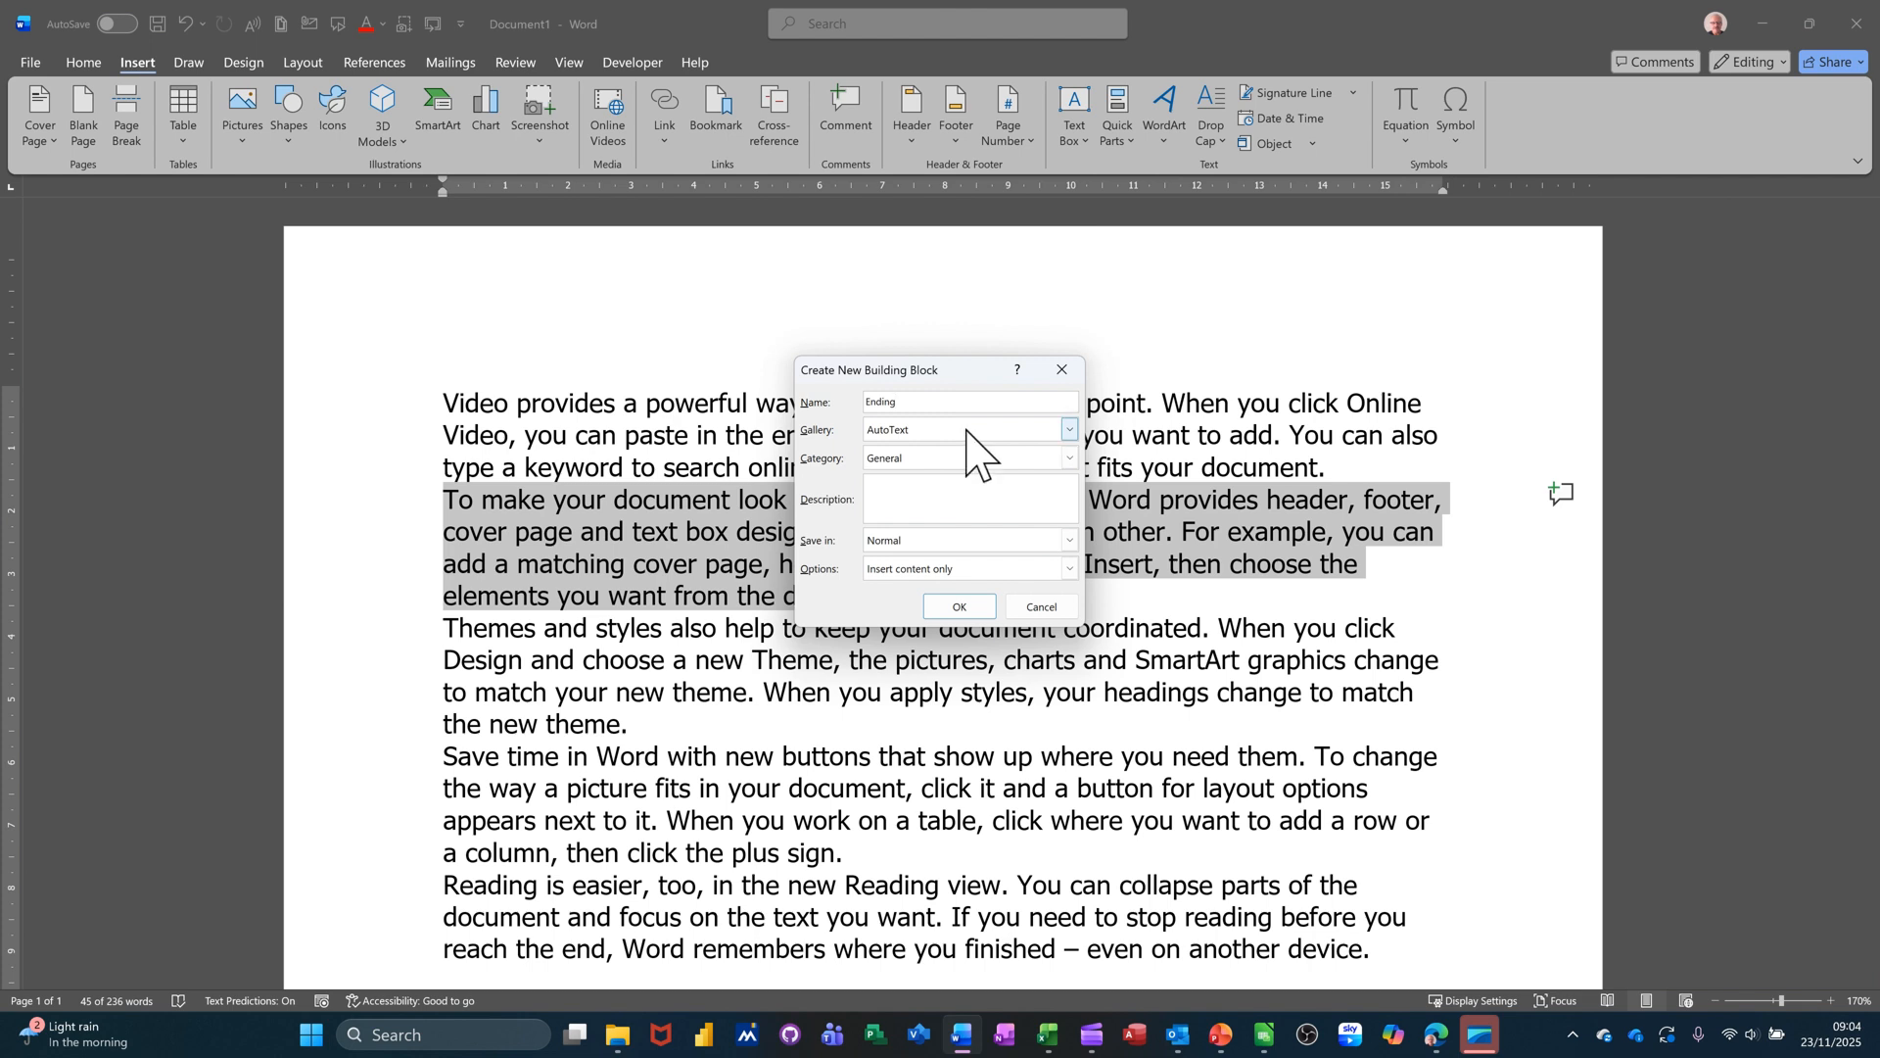
click(951, 609)
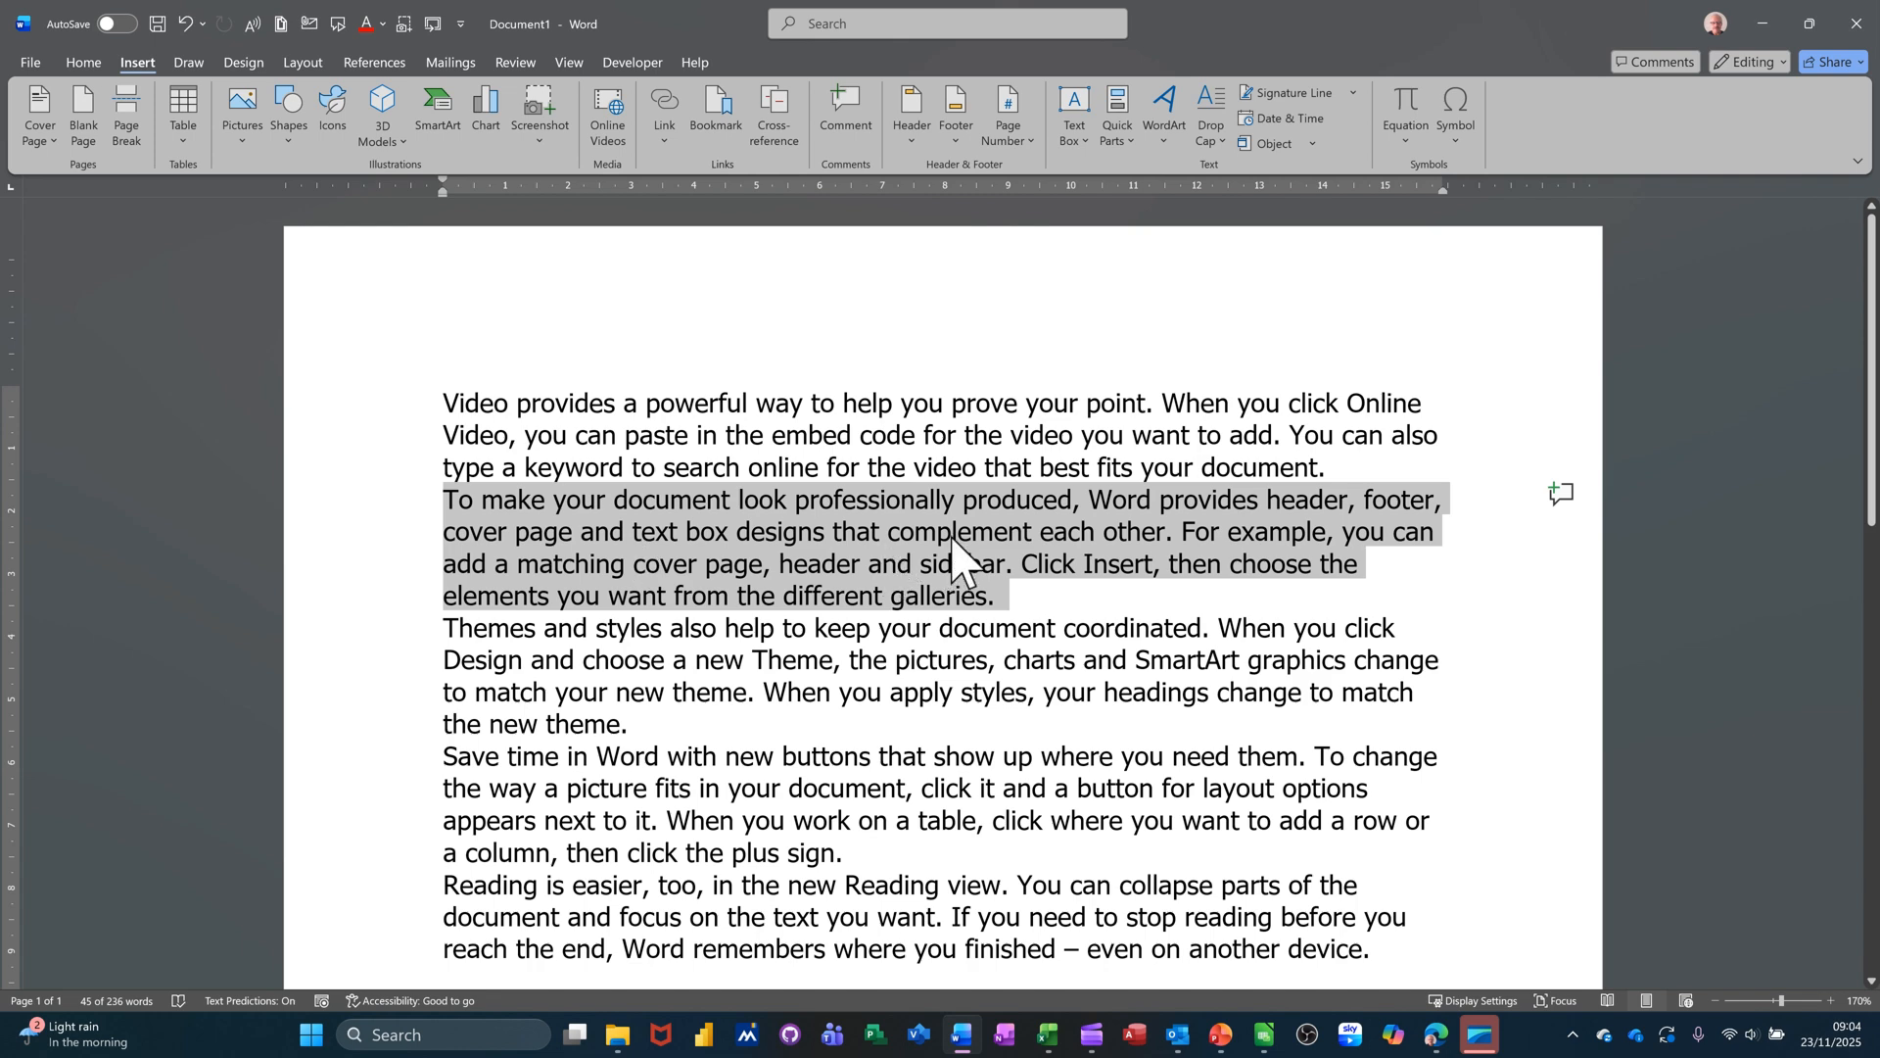
Clear all text from the document and insert an Organisation Chart SmartArt graphic from the Hierarchy category, closing its text pane
key(ctrl+a)
key(Delete)
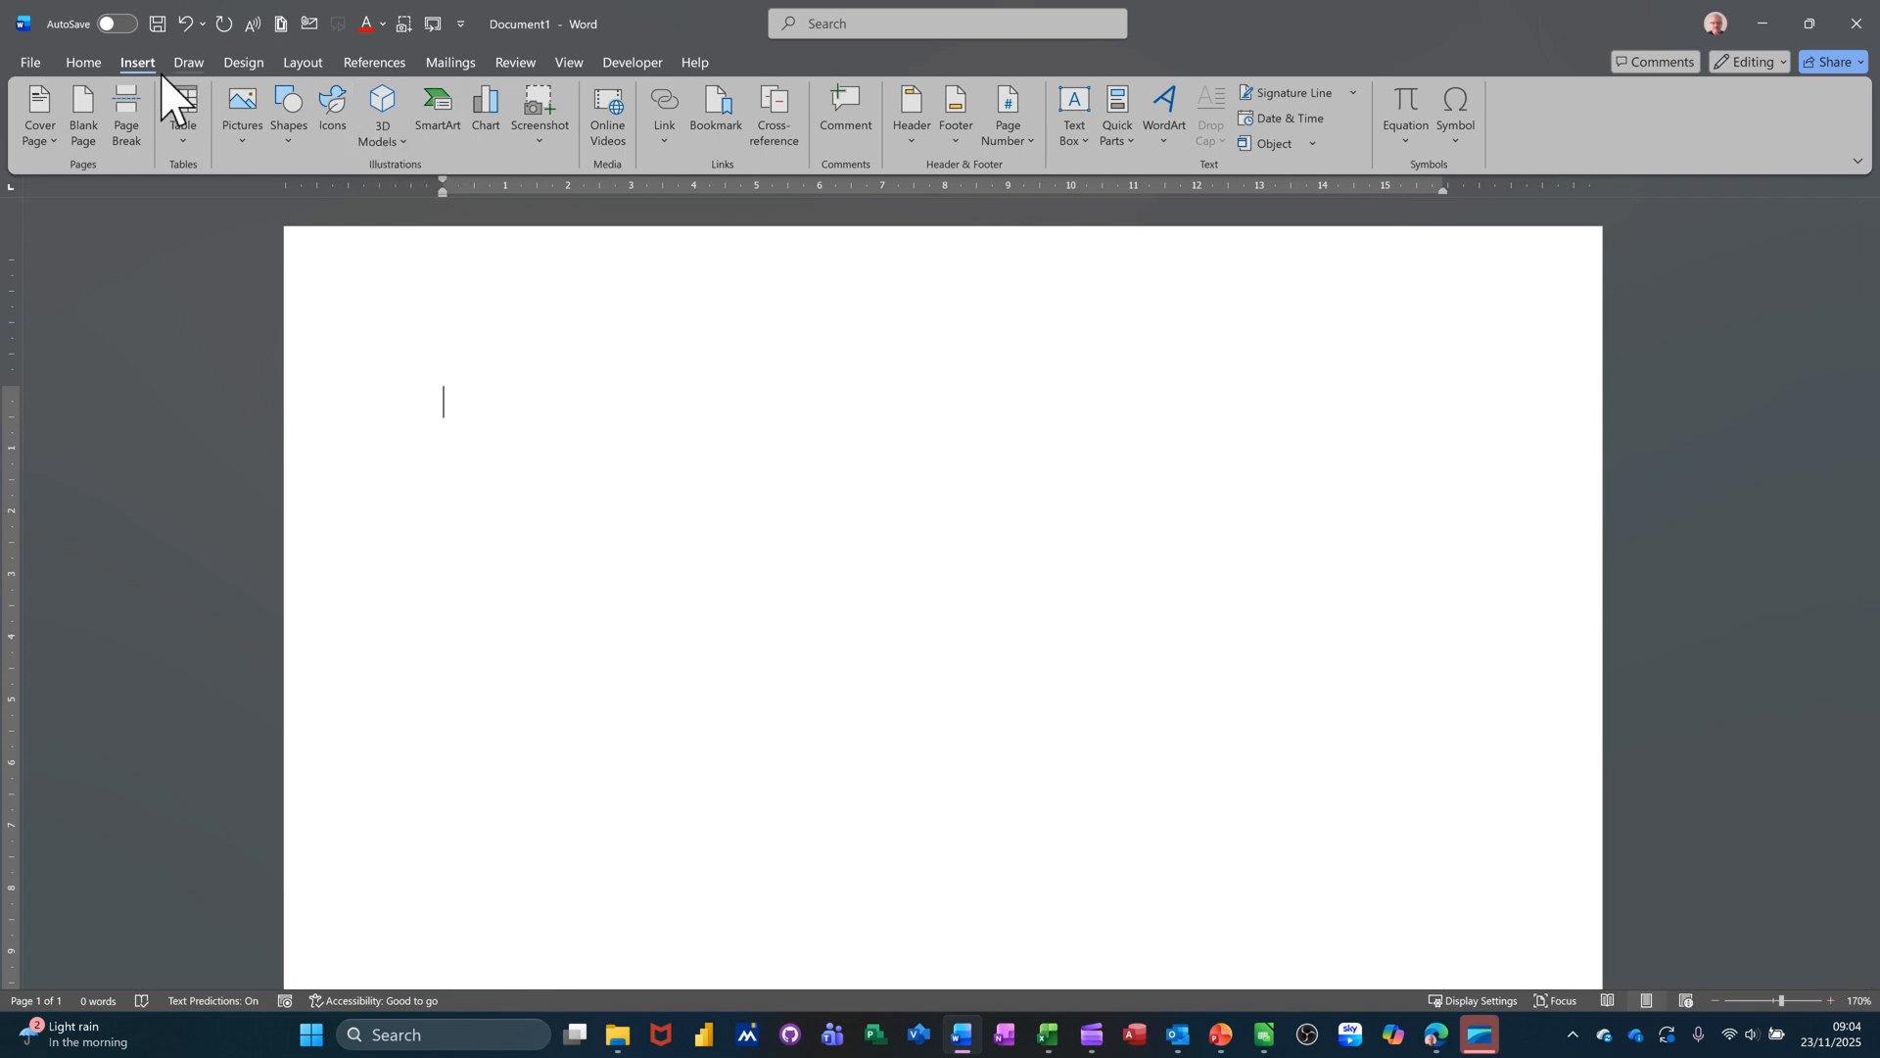
click(441, 118)
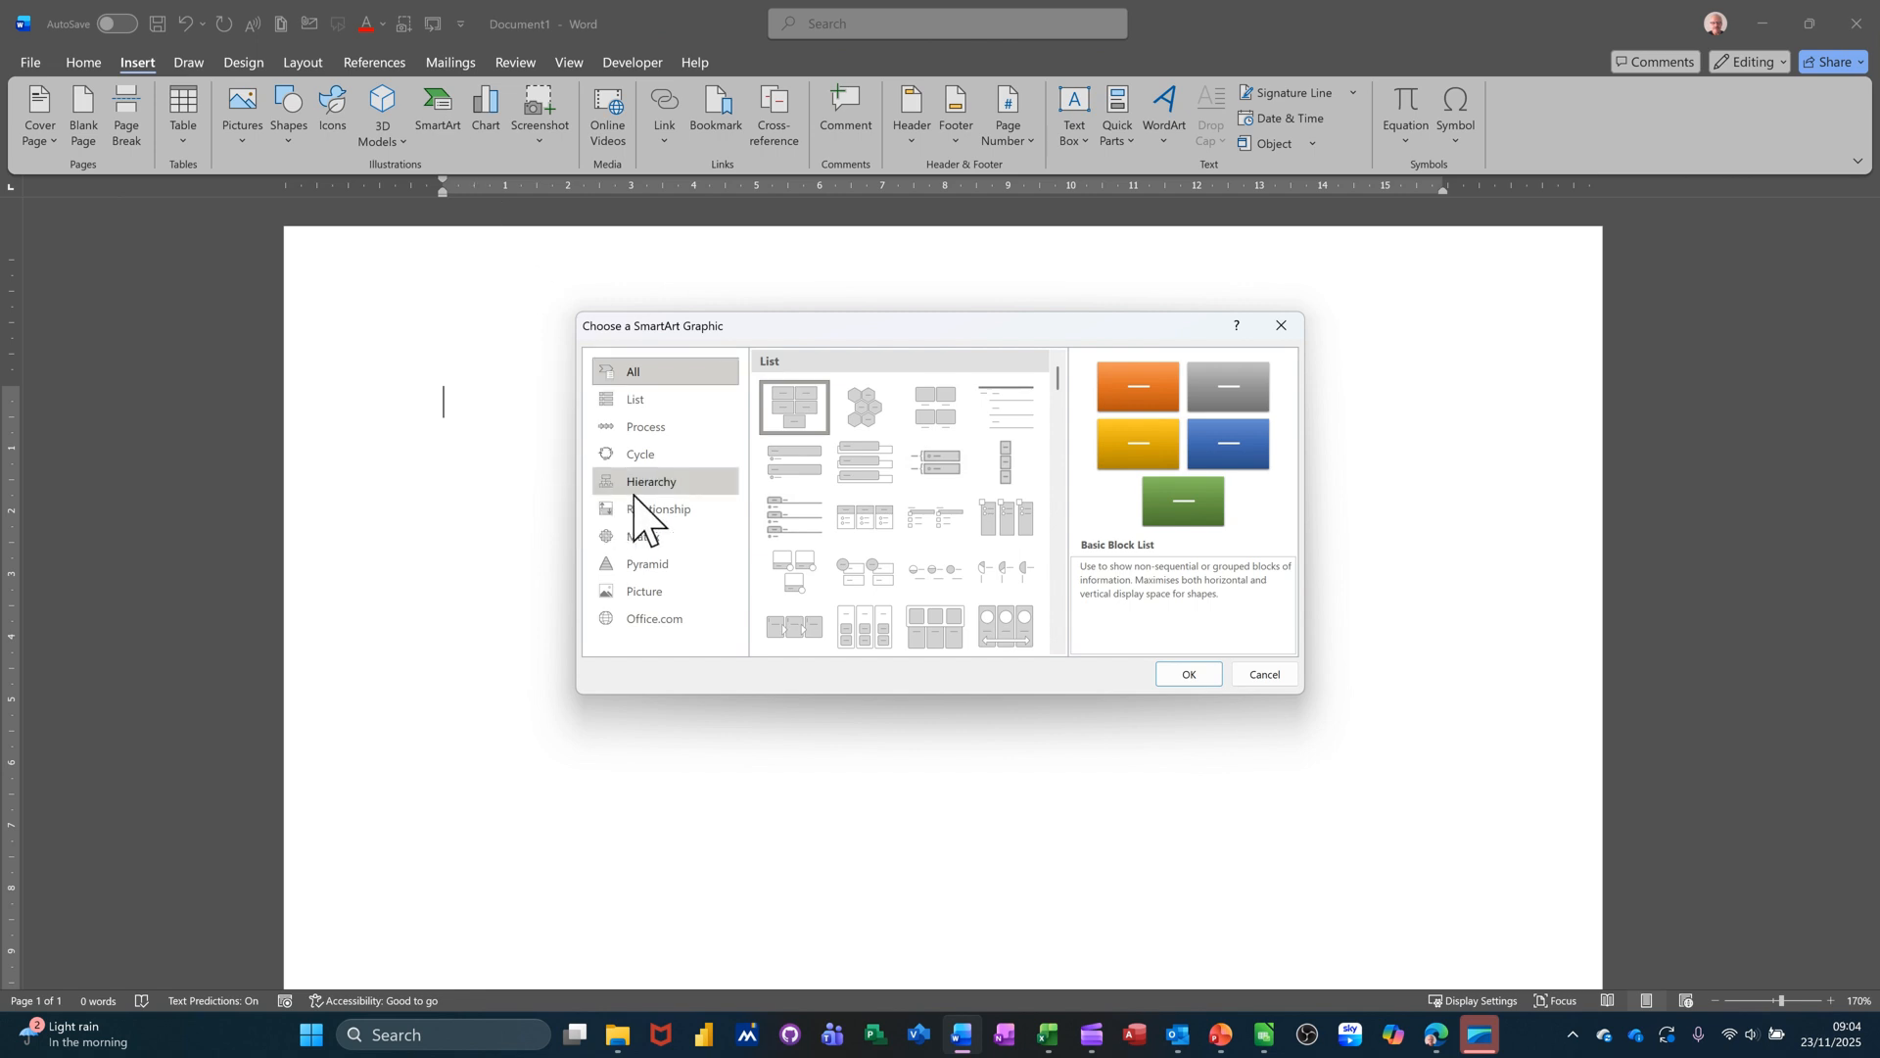
click(646, 487)
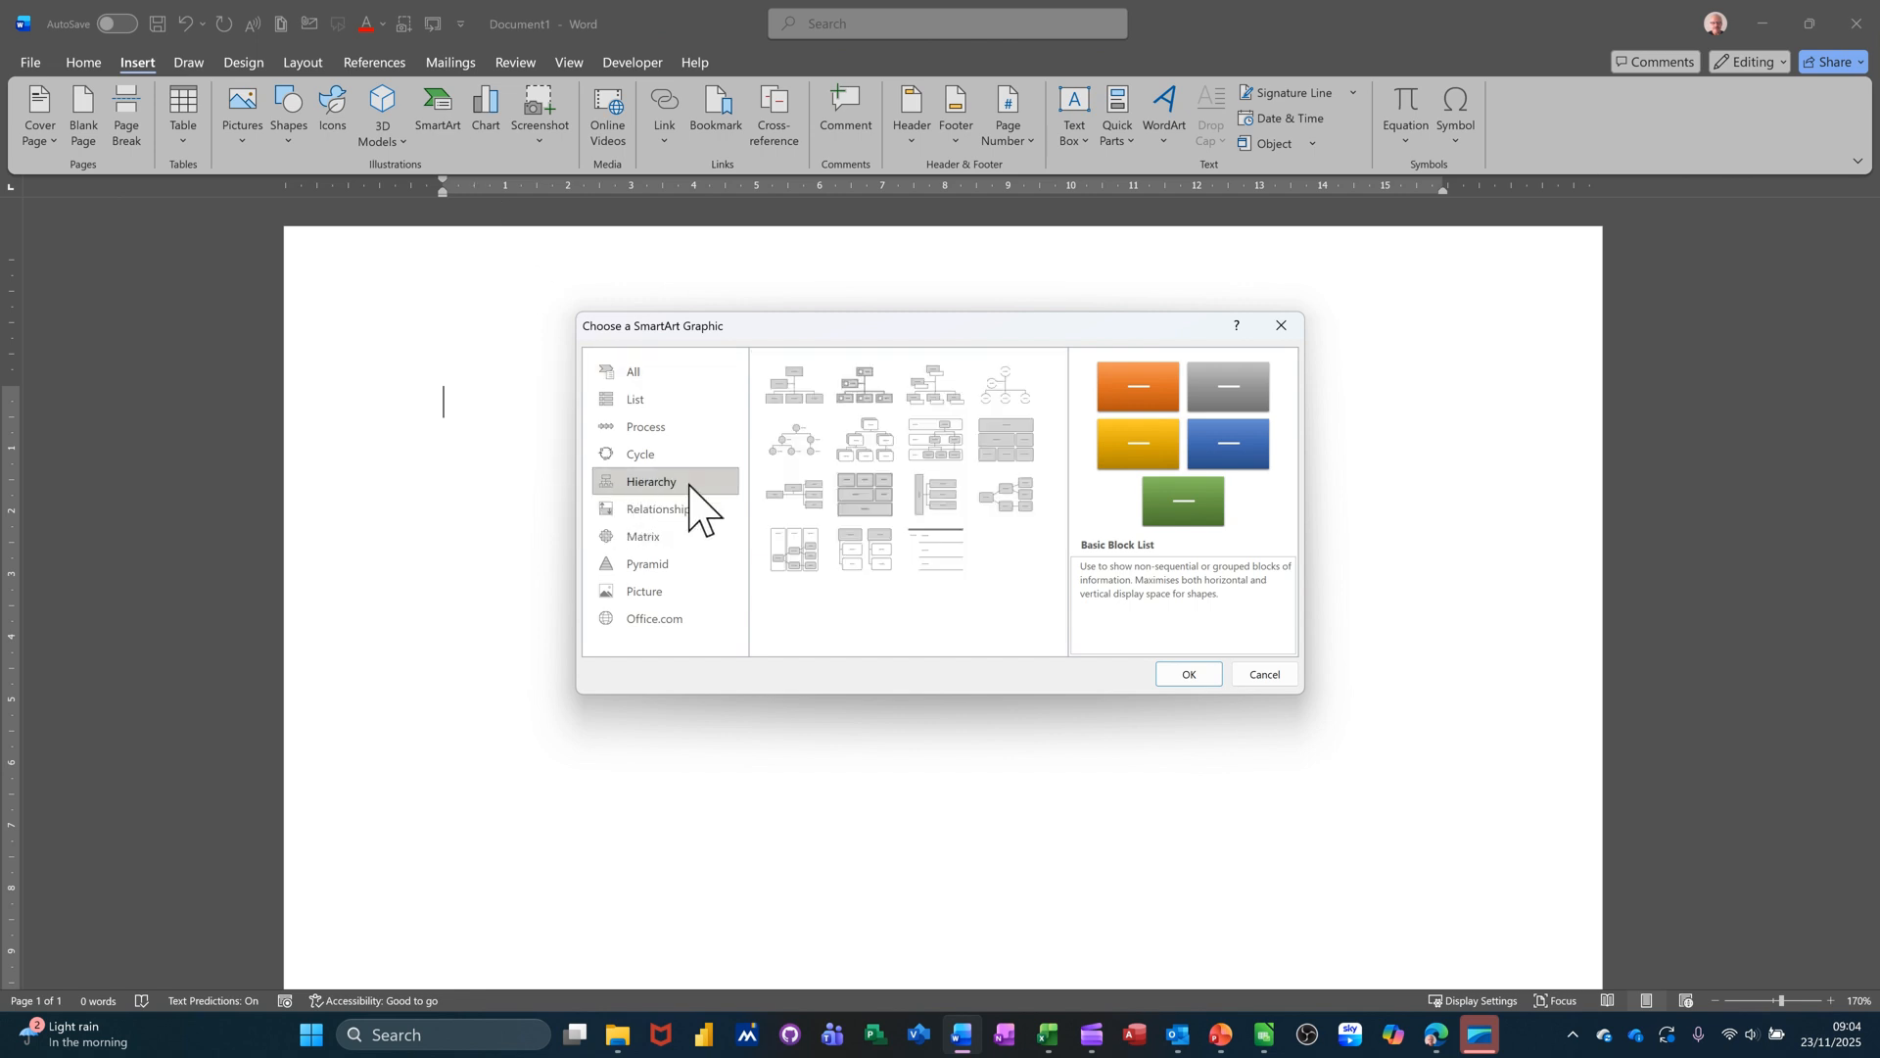
click(805, 397)
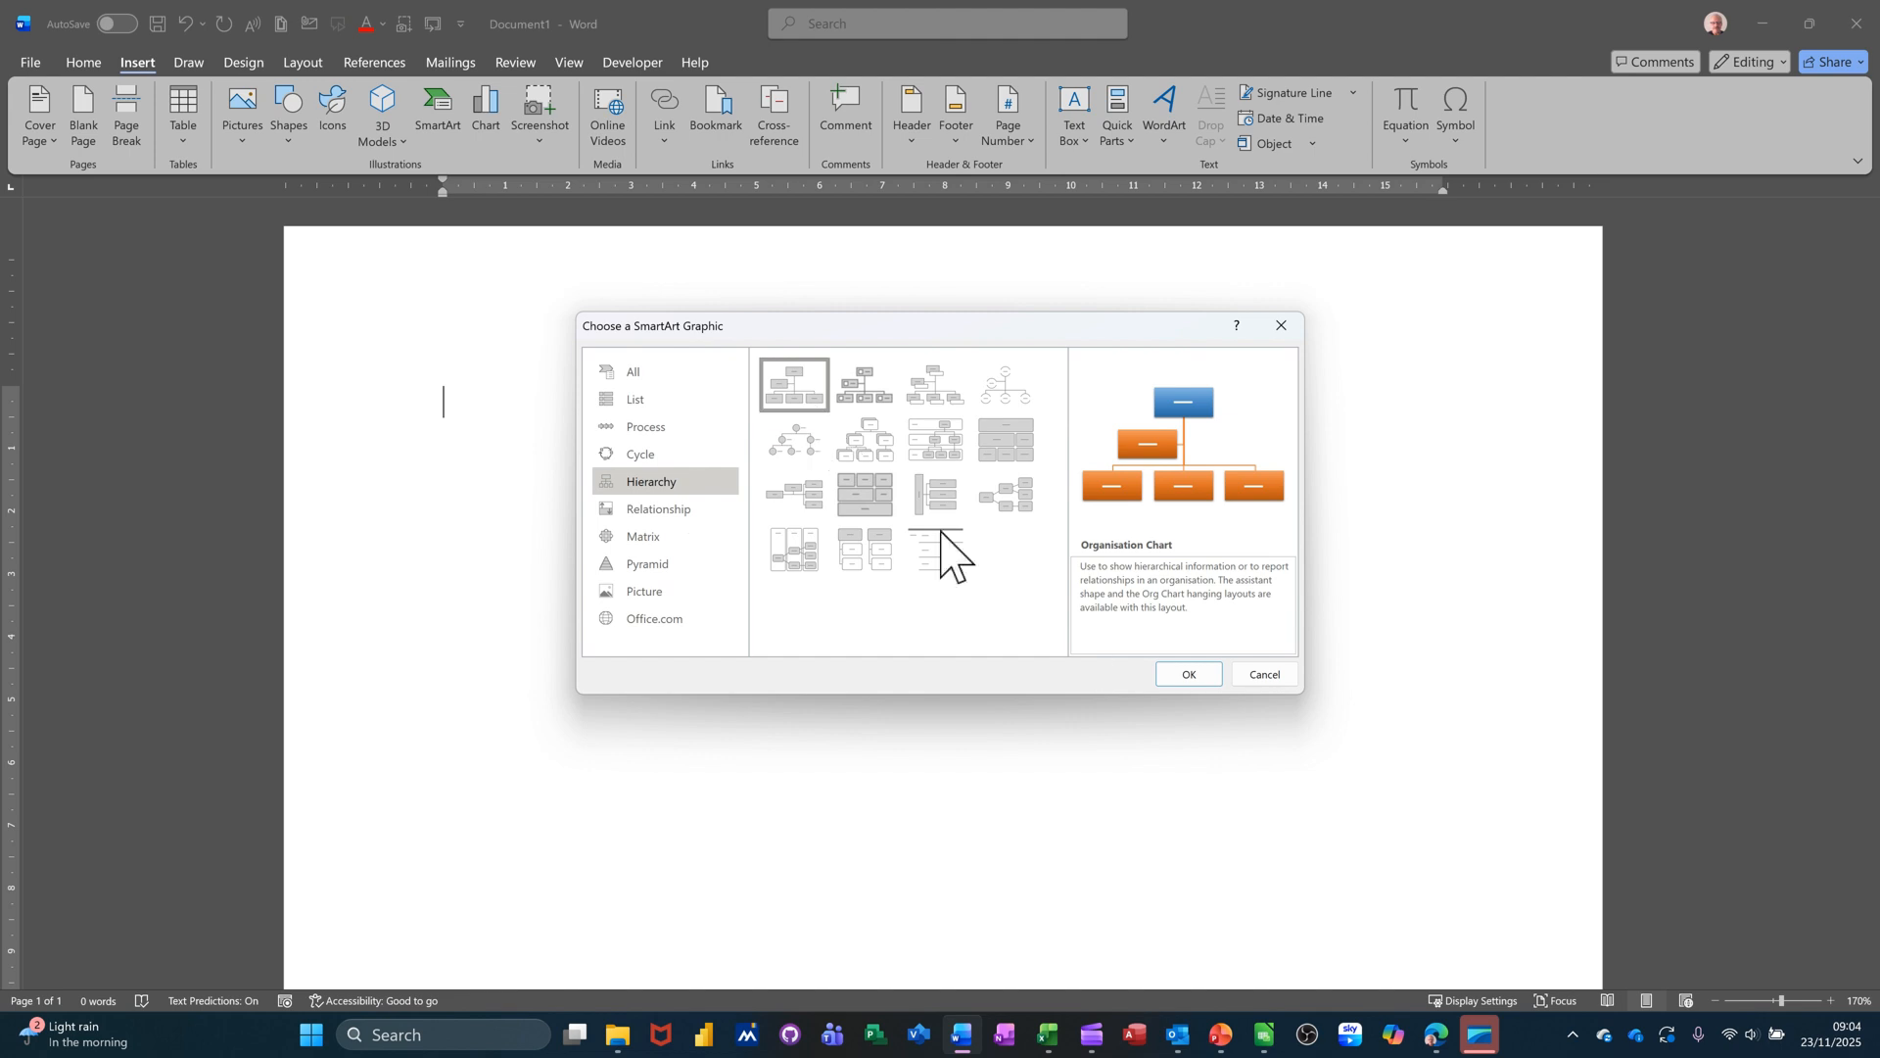
click(1174, 701)
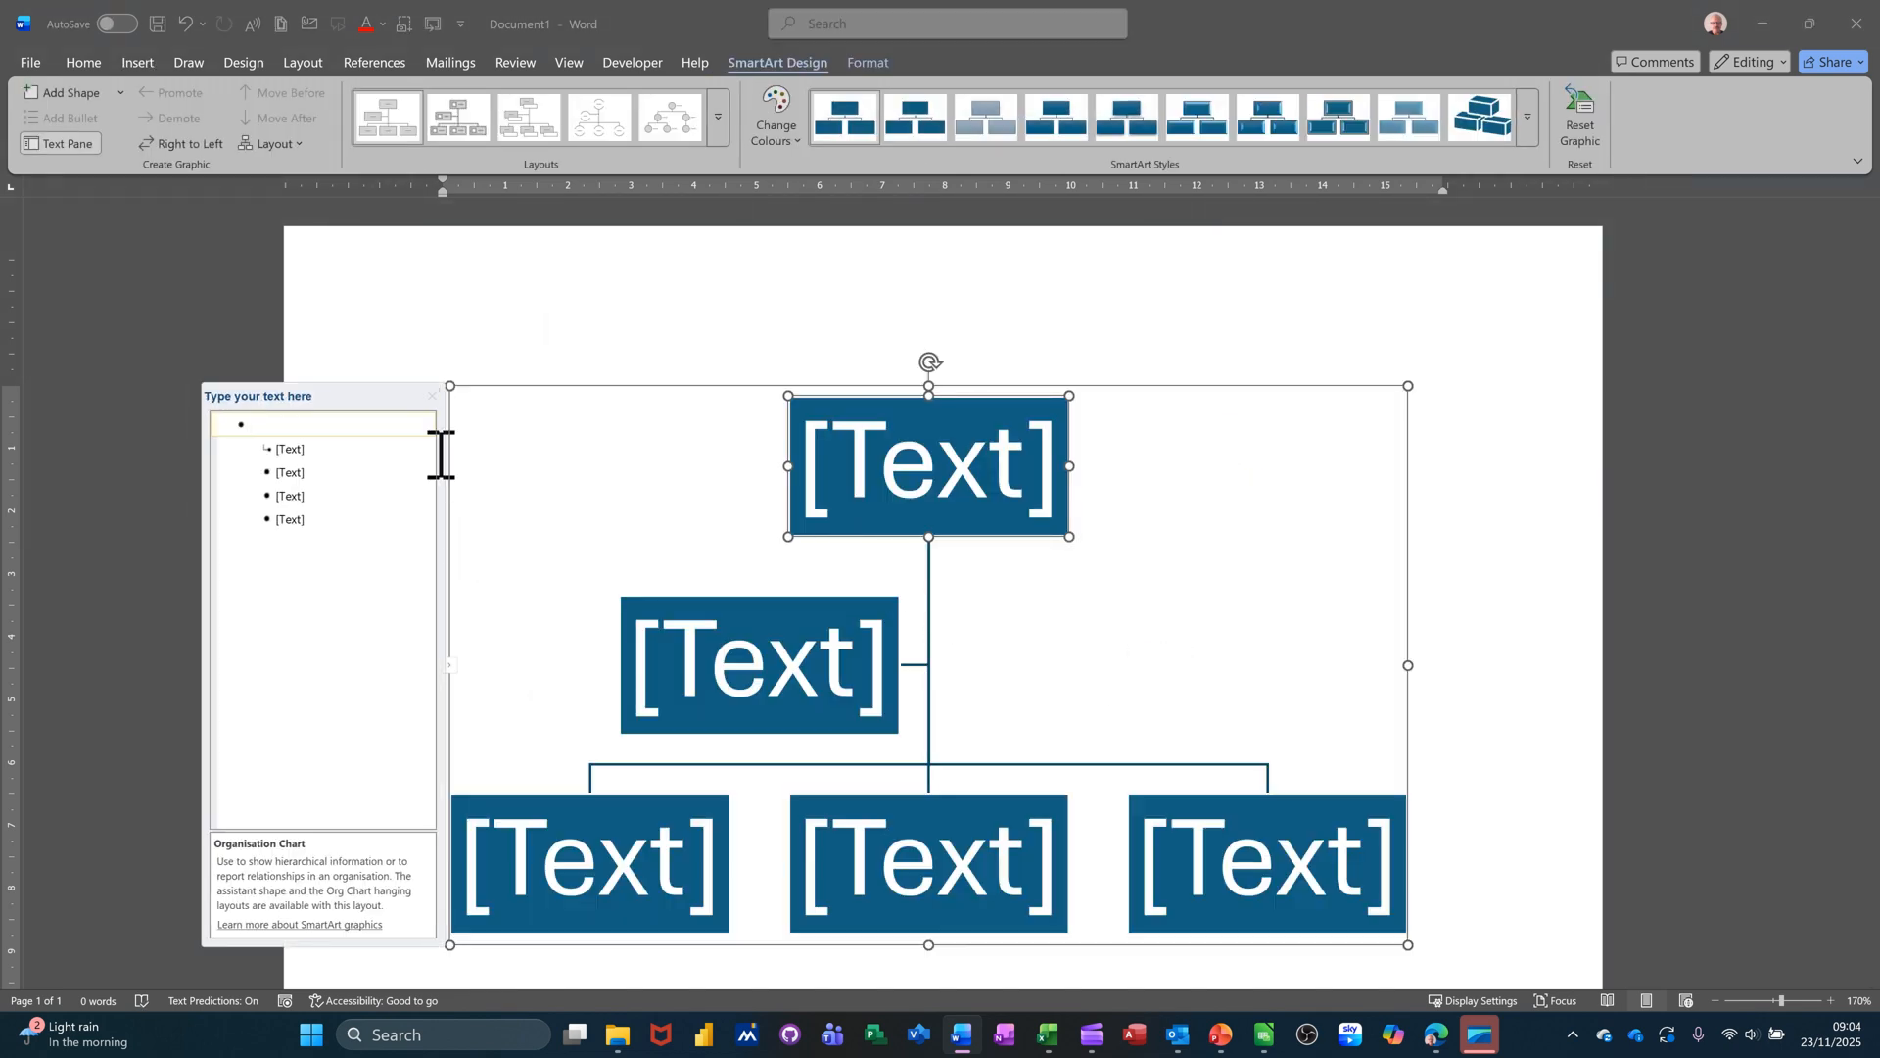
click(433, 397)
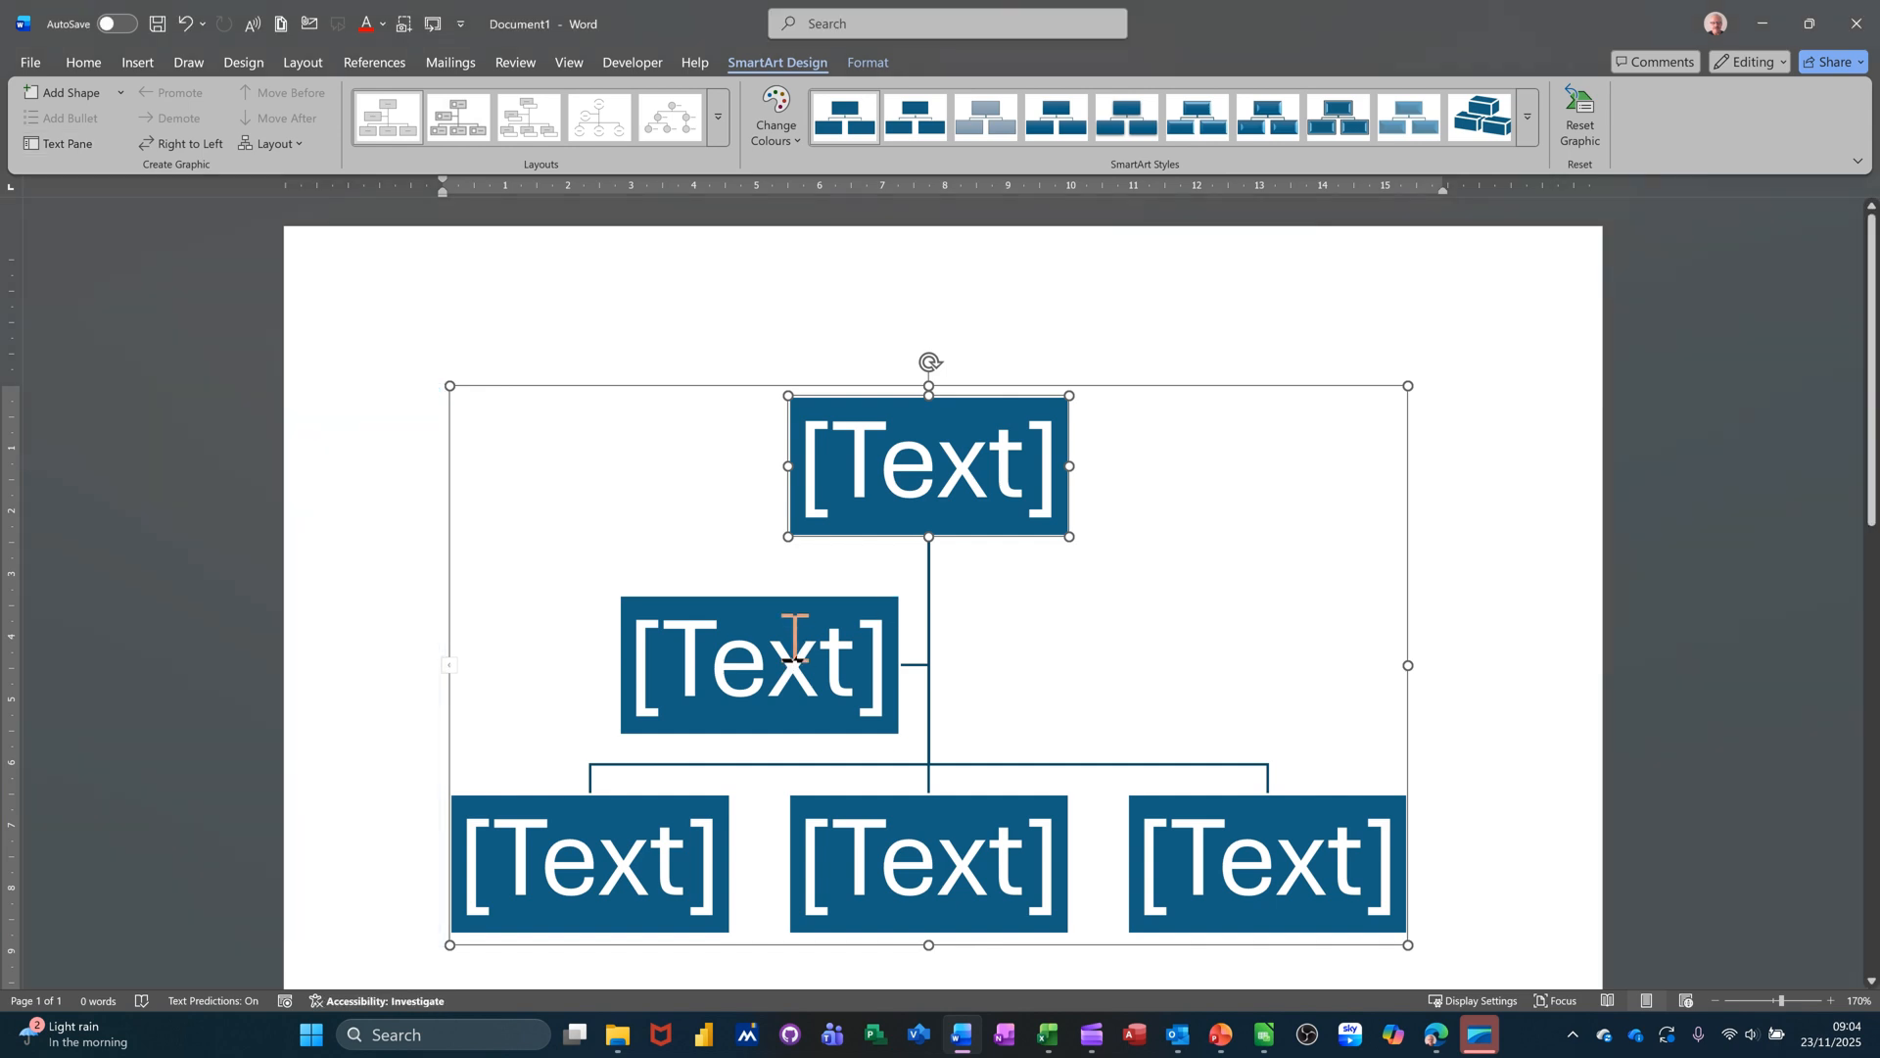
Delete the assistant box from the organisation chart and add two subordinate shapes beneath the leftmost second-level box
click(783, 601)
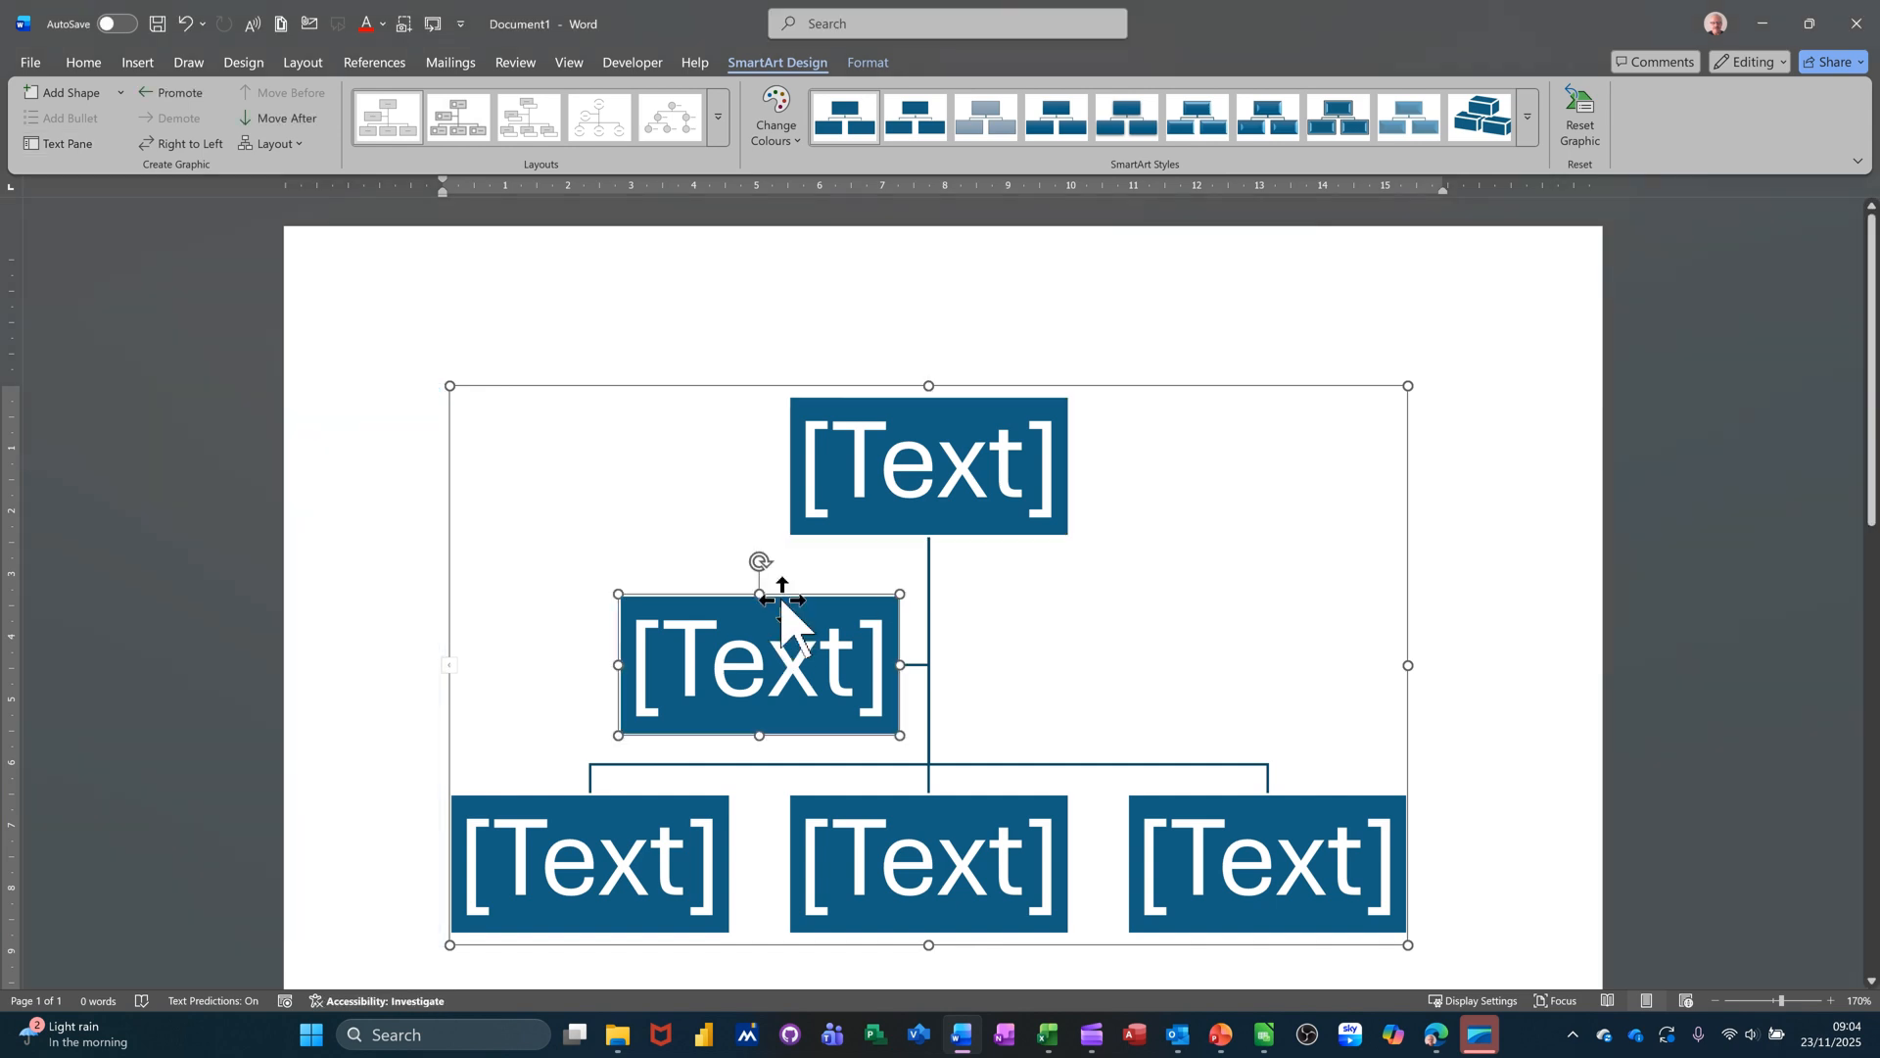
key(Delete)
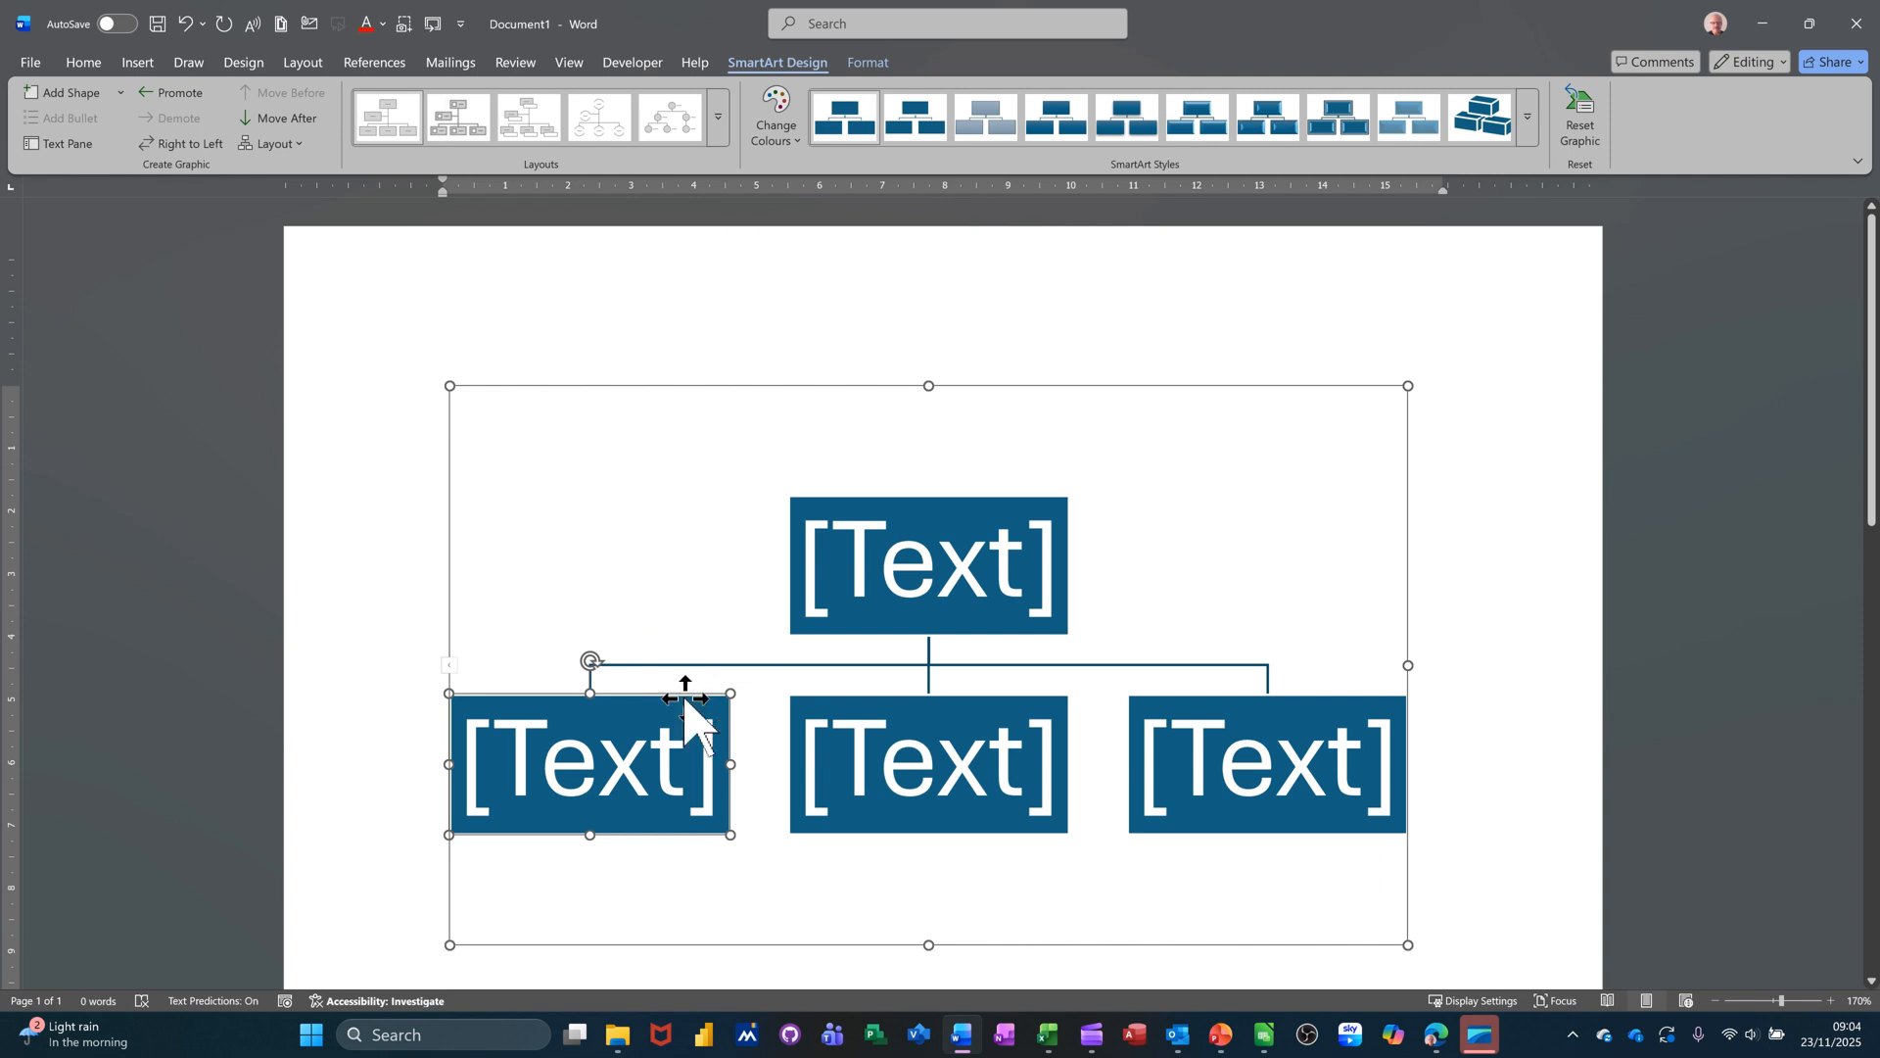
click(65, 102)
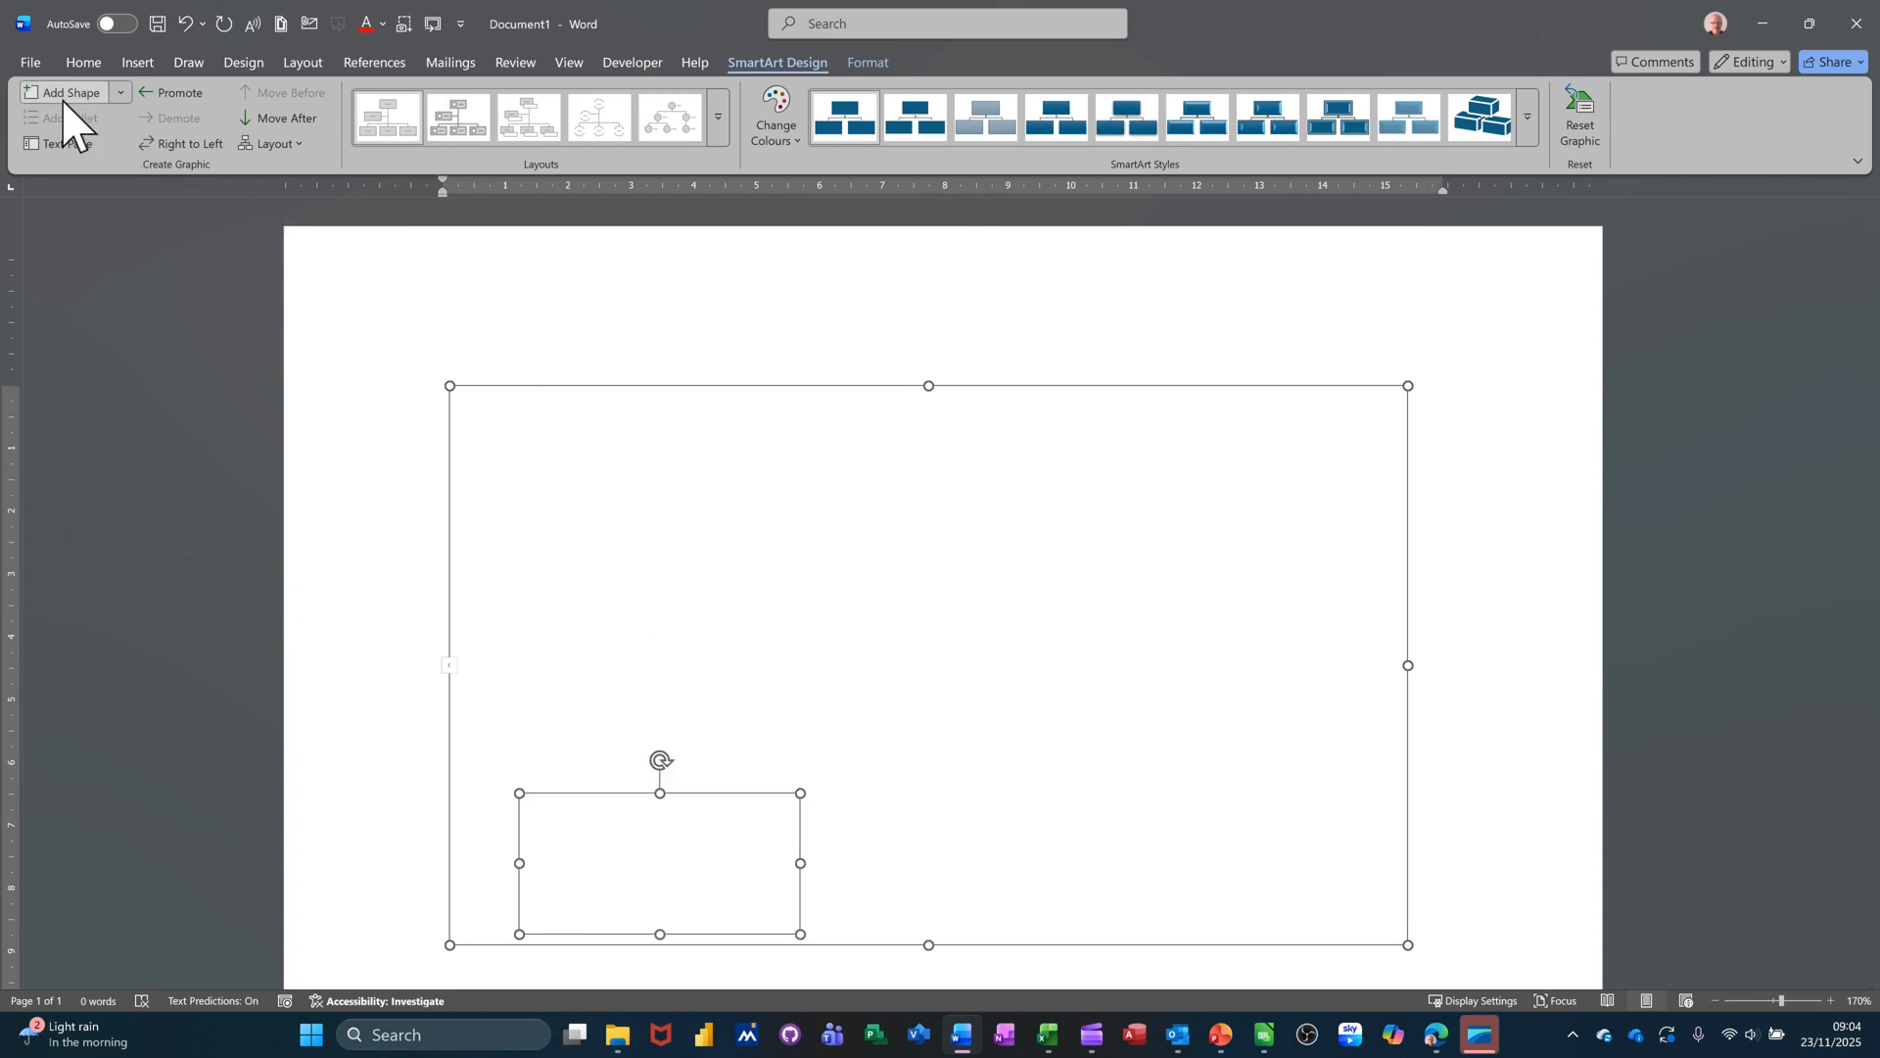
click(66, 101)
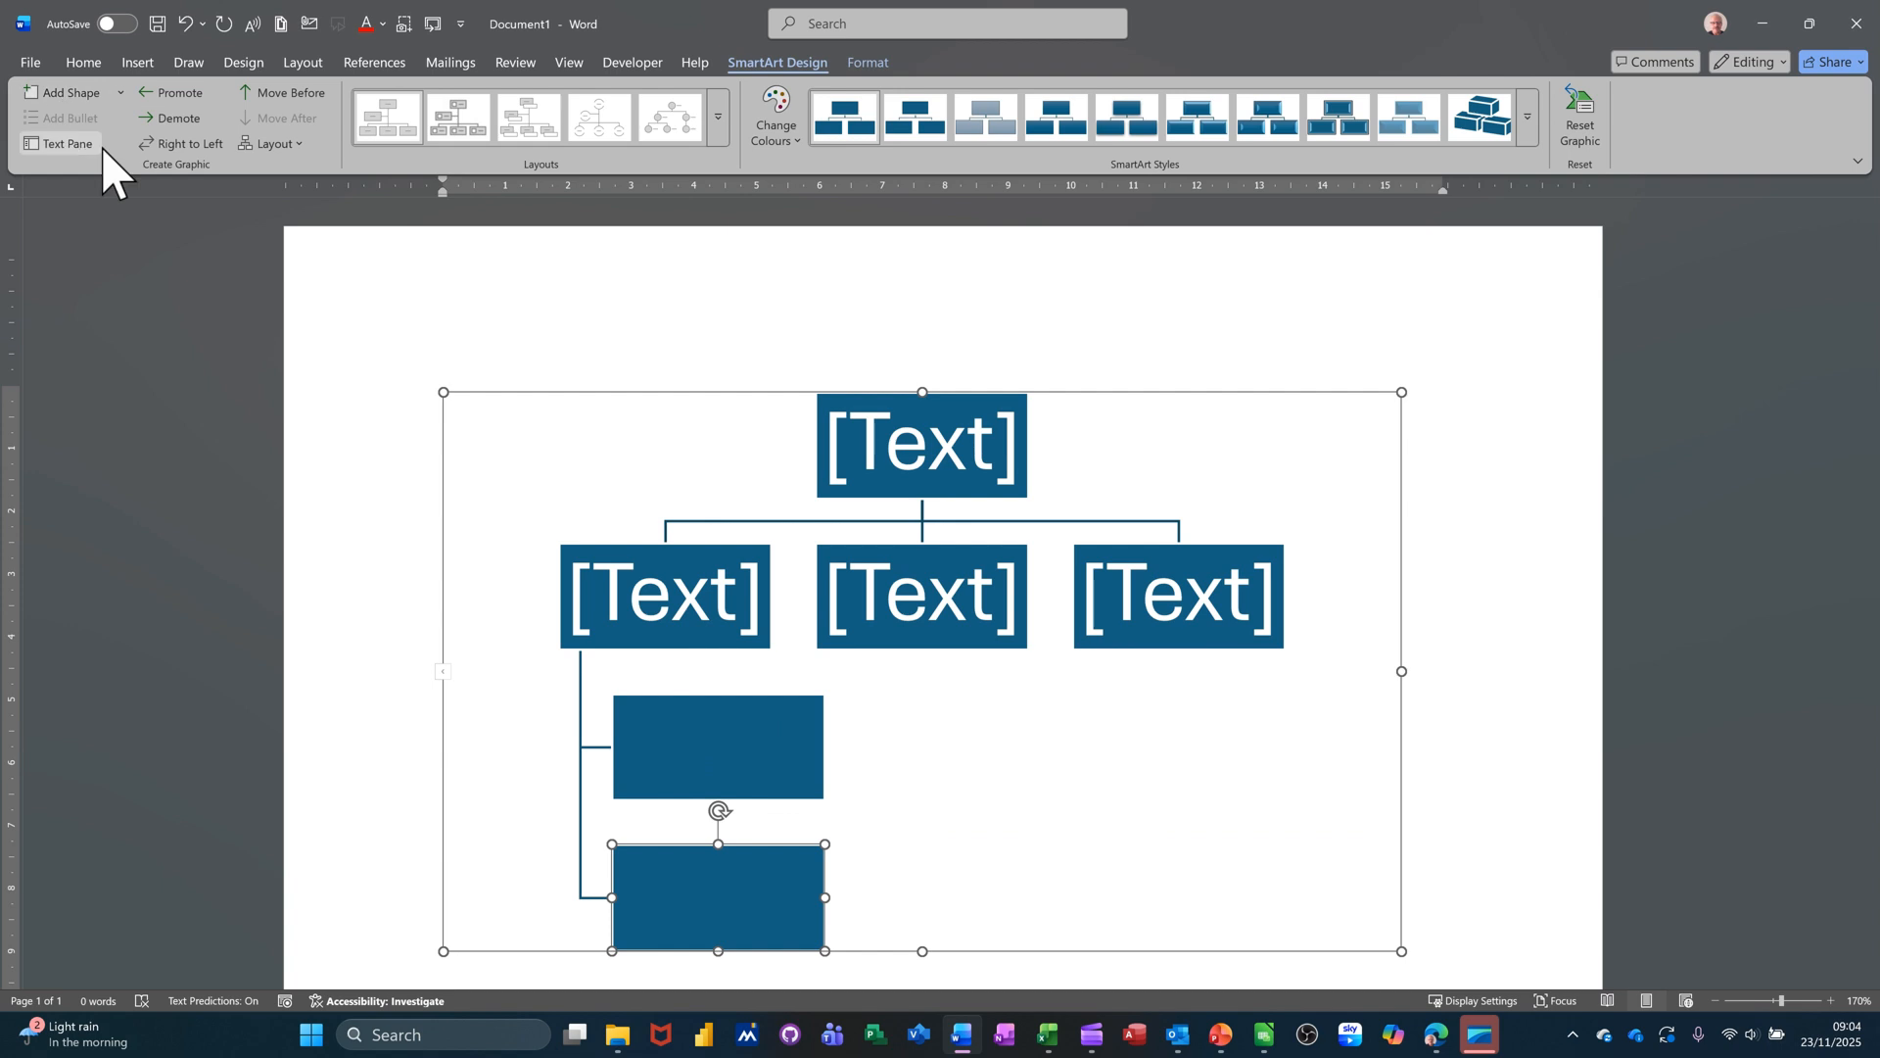
Set the leftmost second-level box's branch layout to Standard and apply the 3D SmartArt style with angled, white-edged bricks to the chart
click(759, 559)
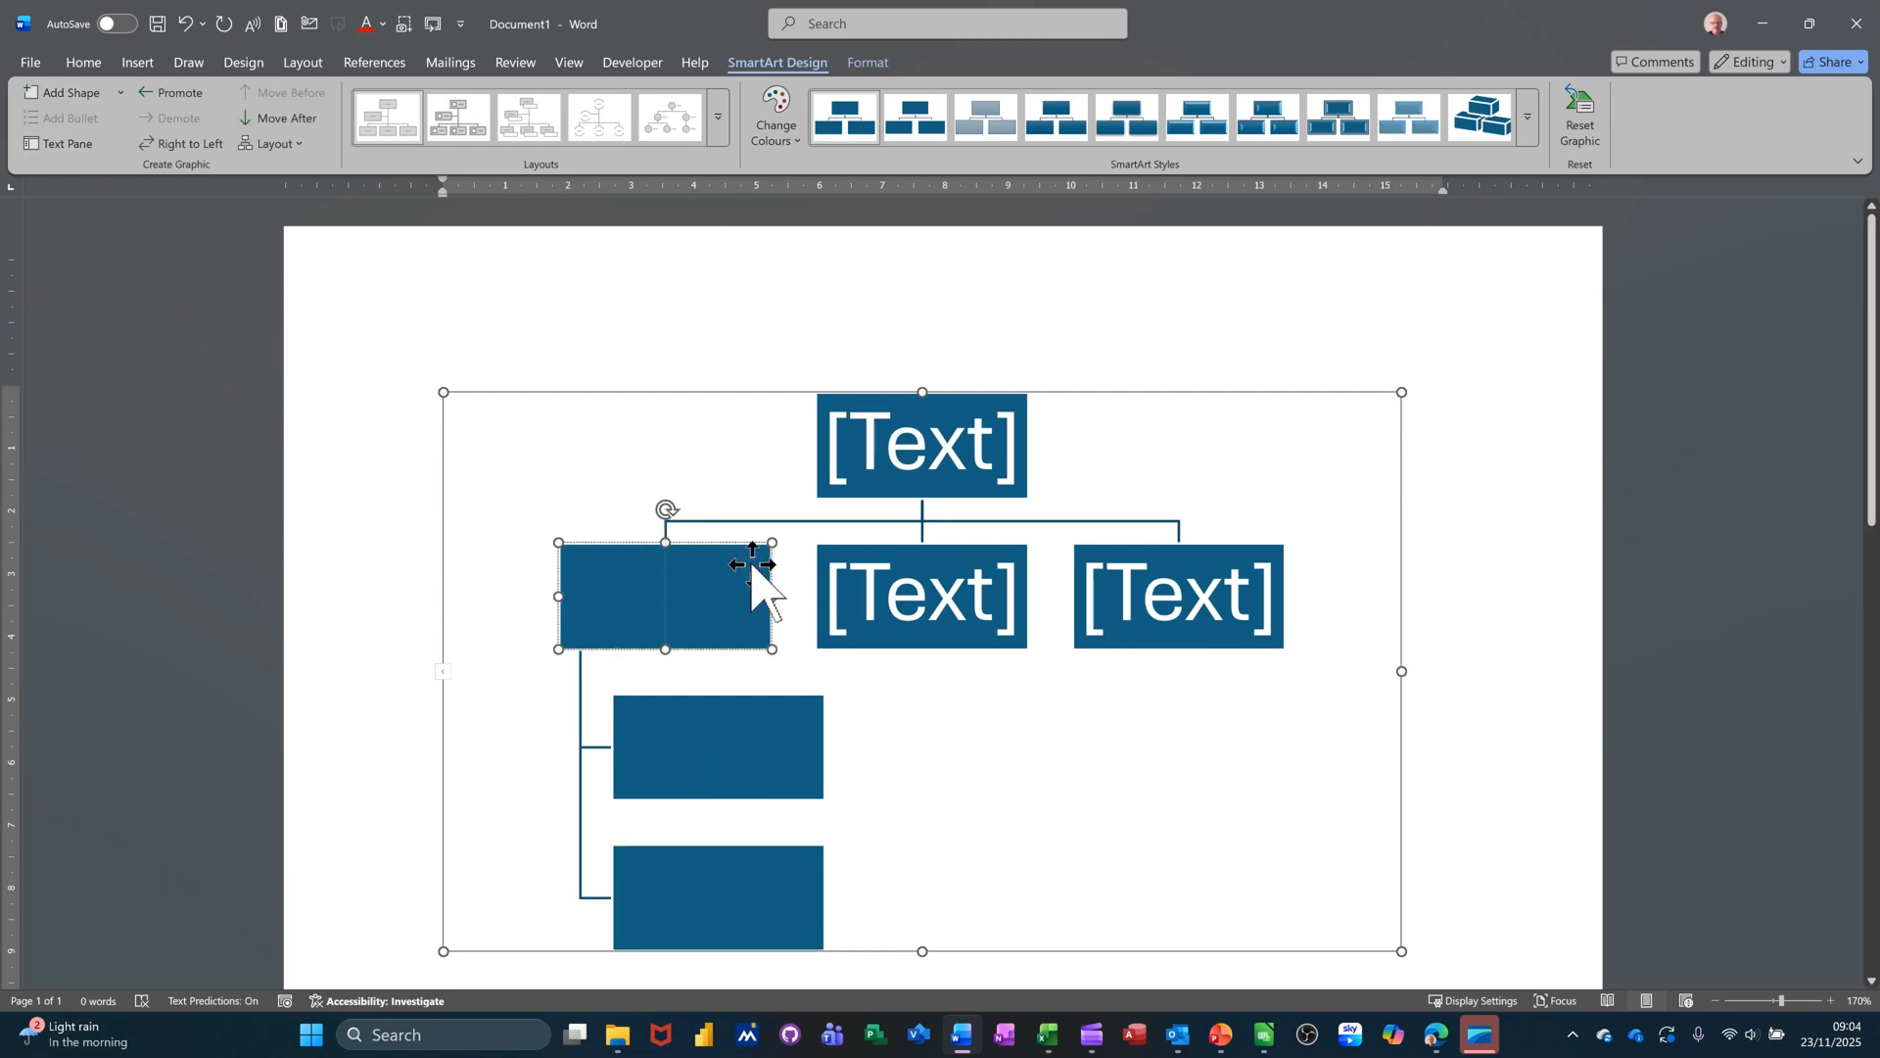
key(Escape)
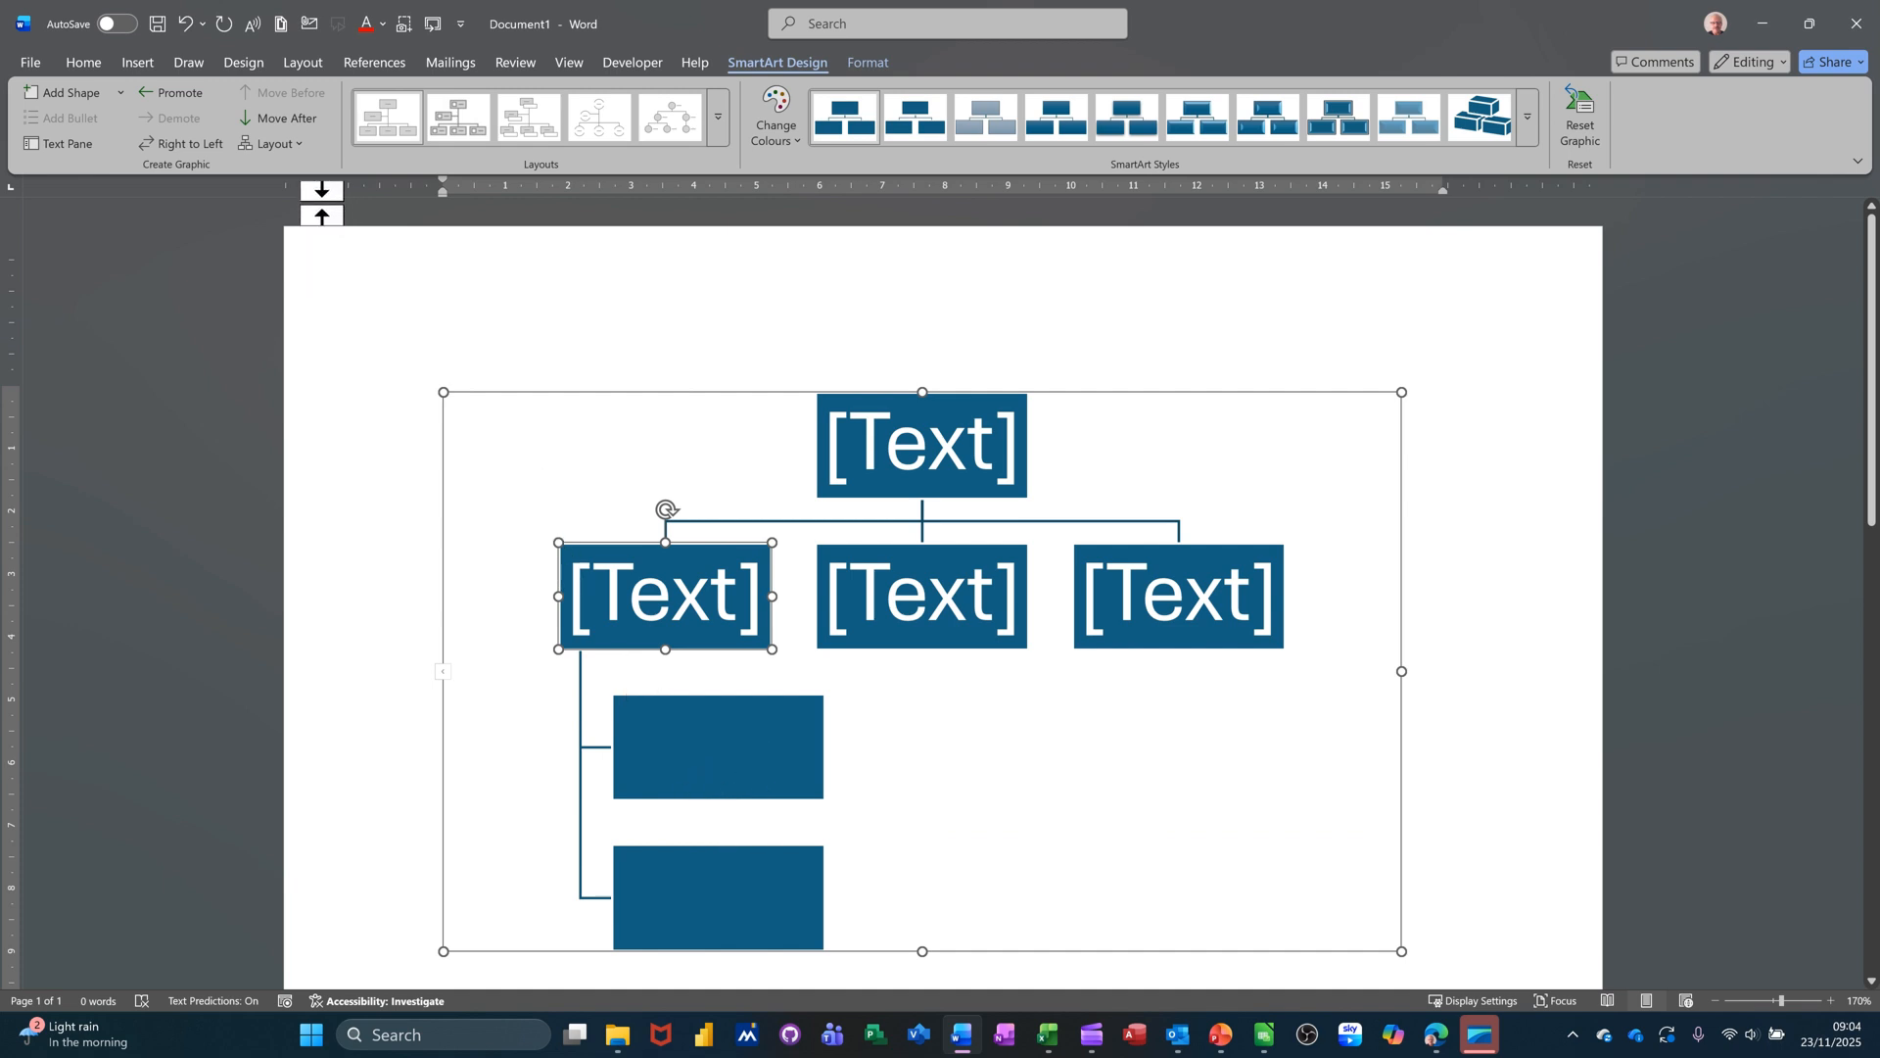
click(287, 151)
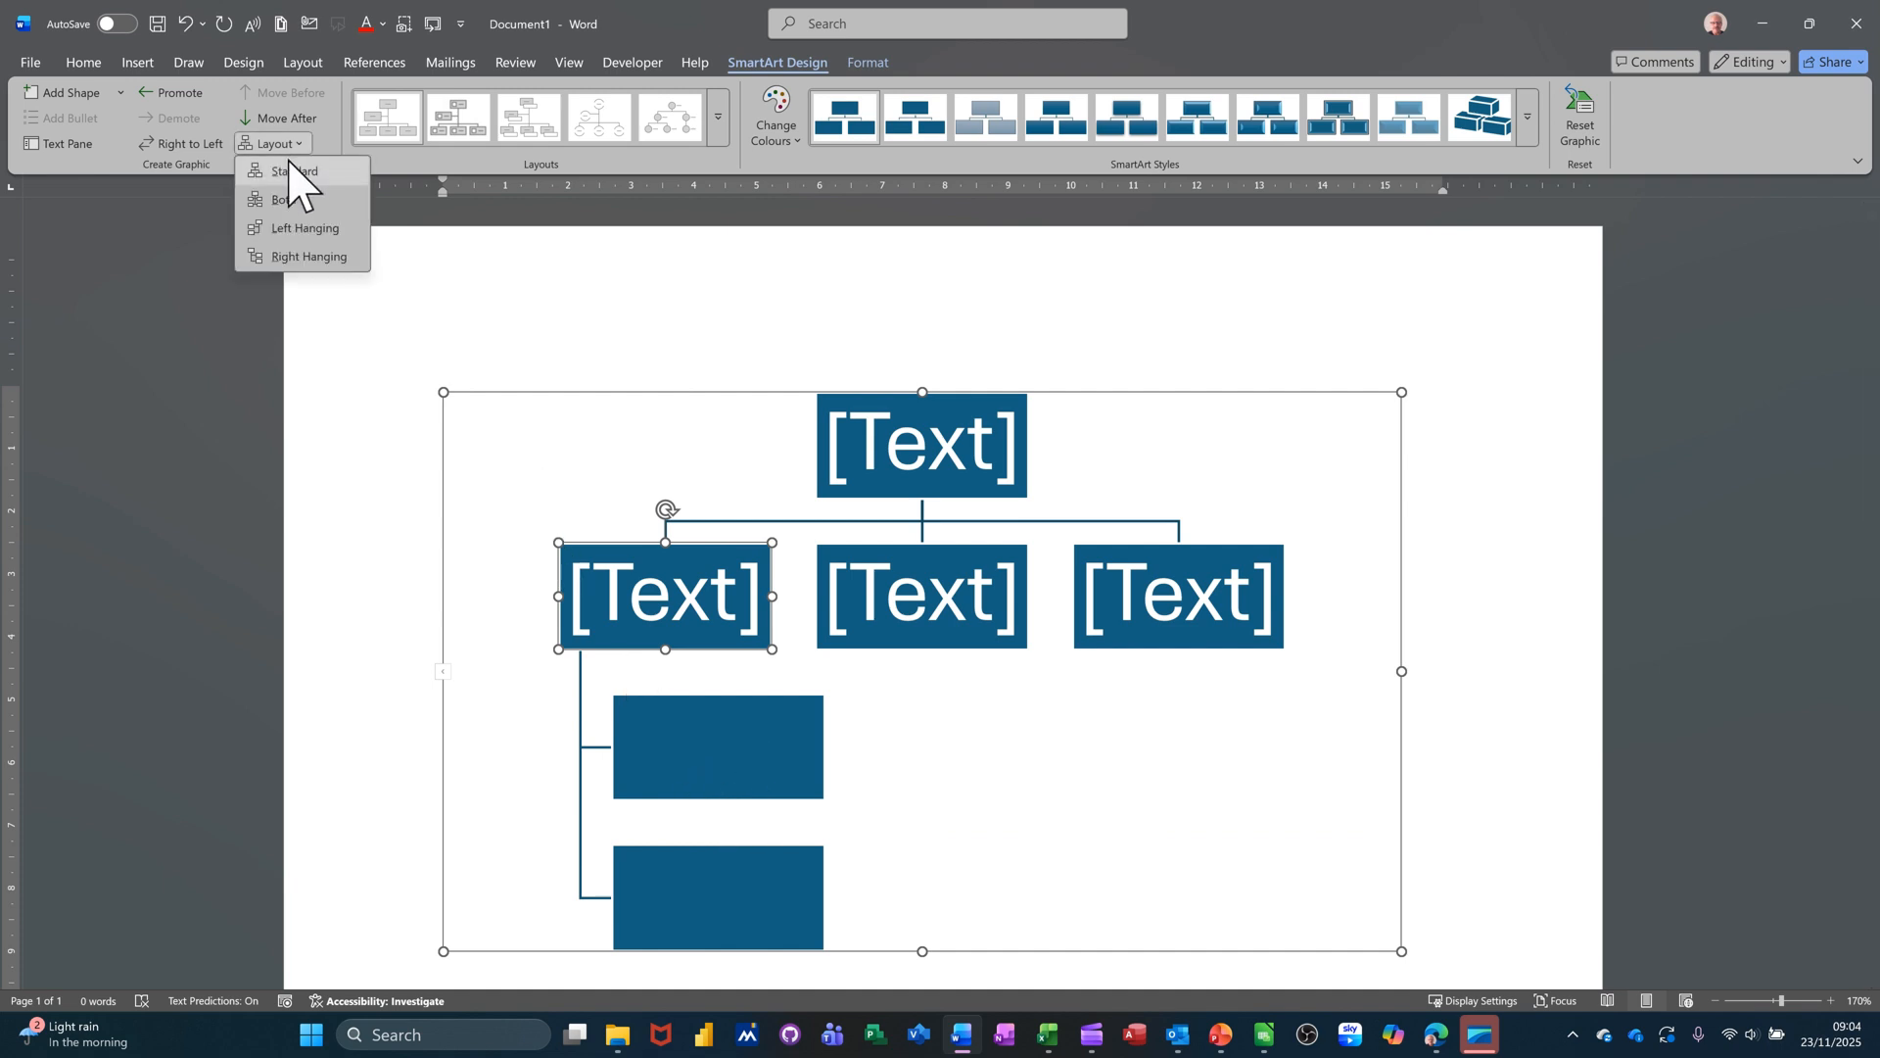
click(280, 175)
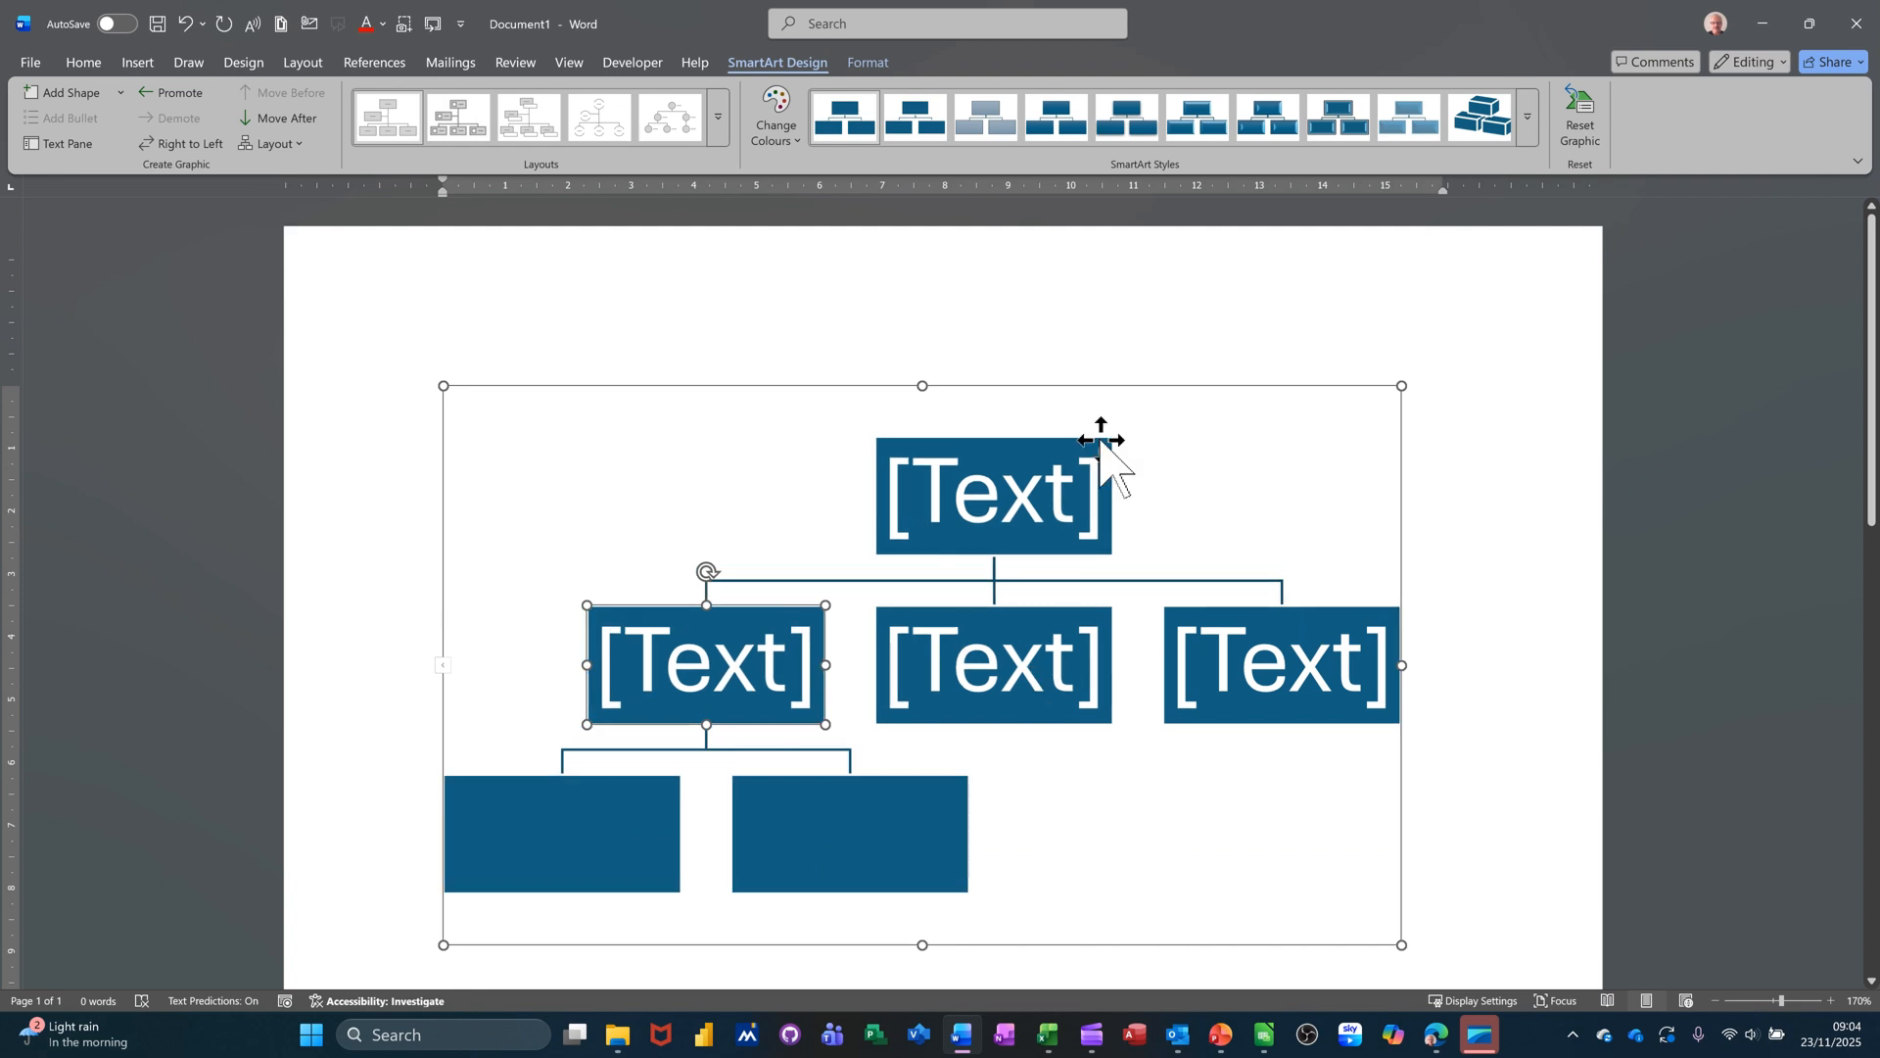
click(1528, 137)
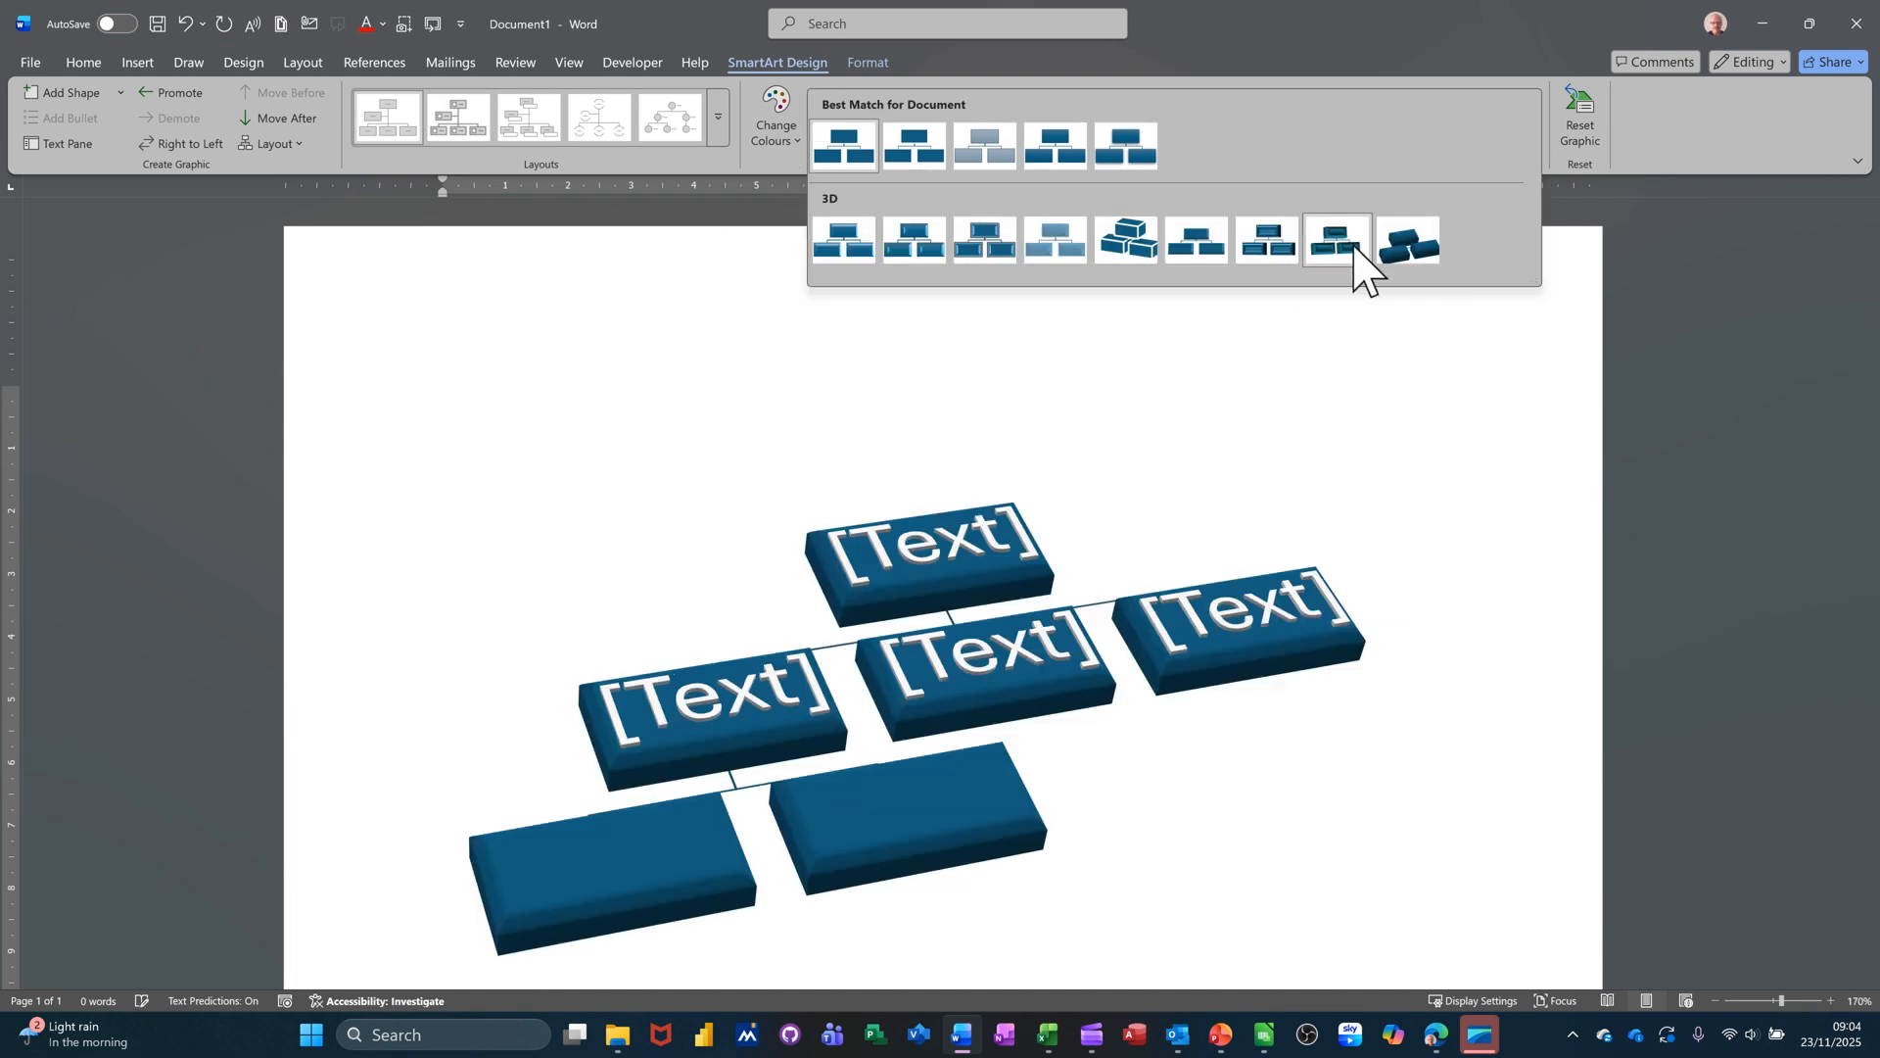
click(1139, 250)
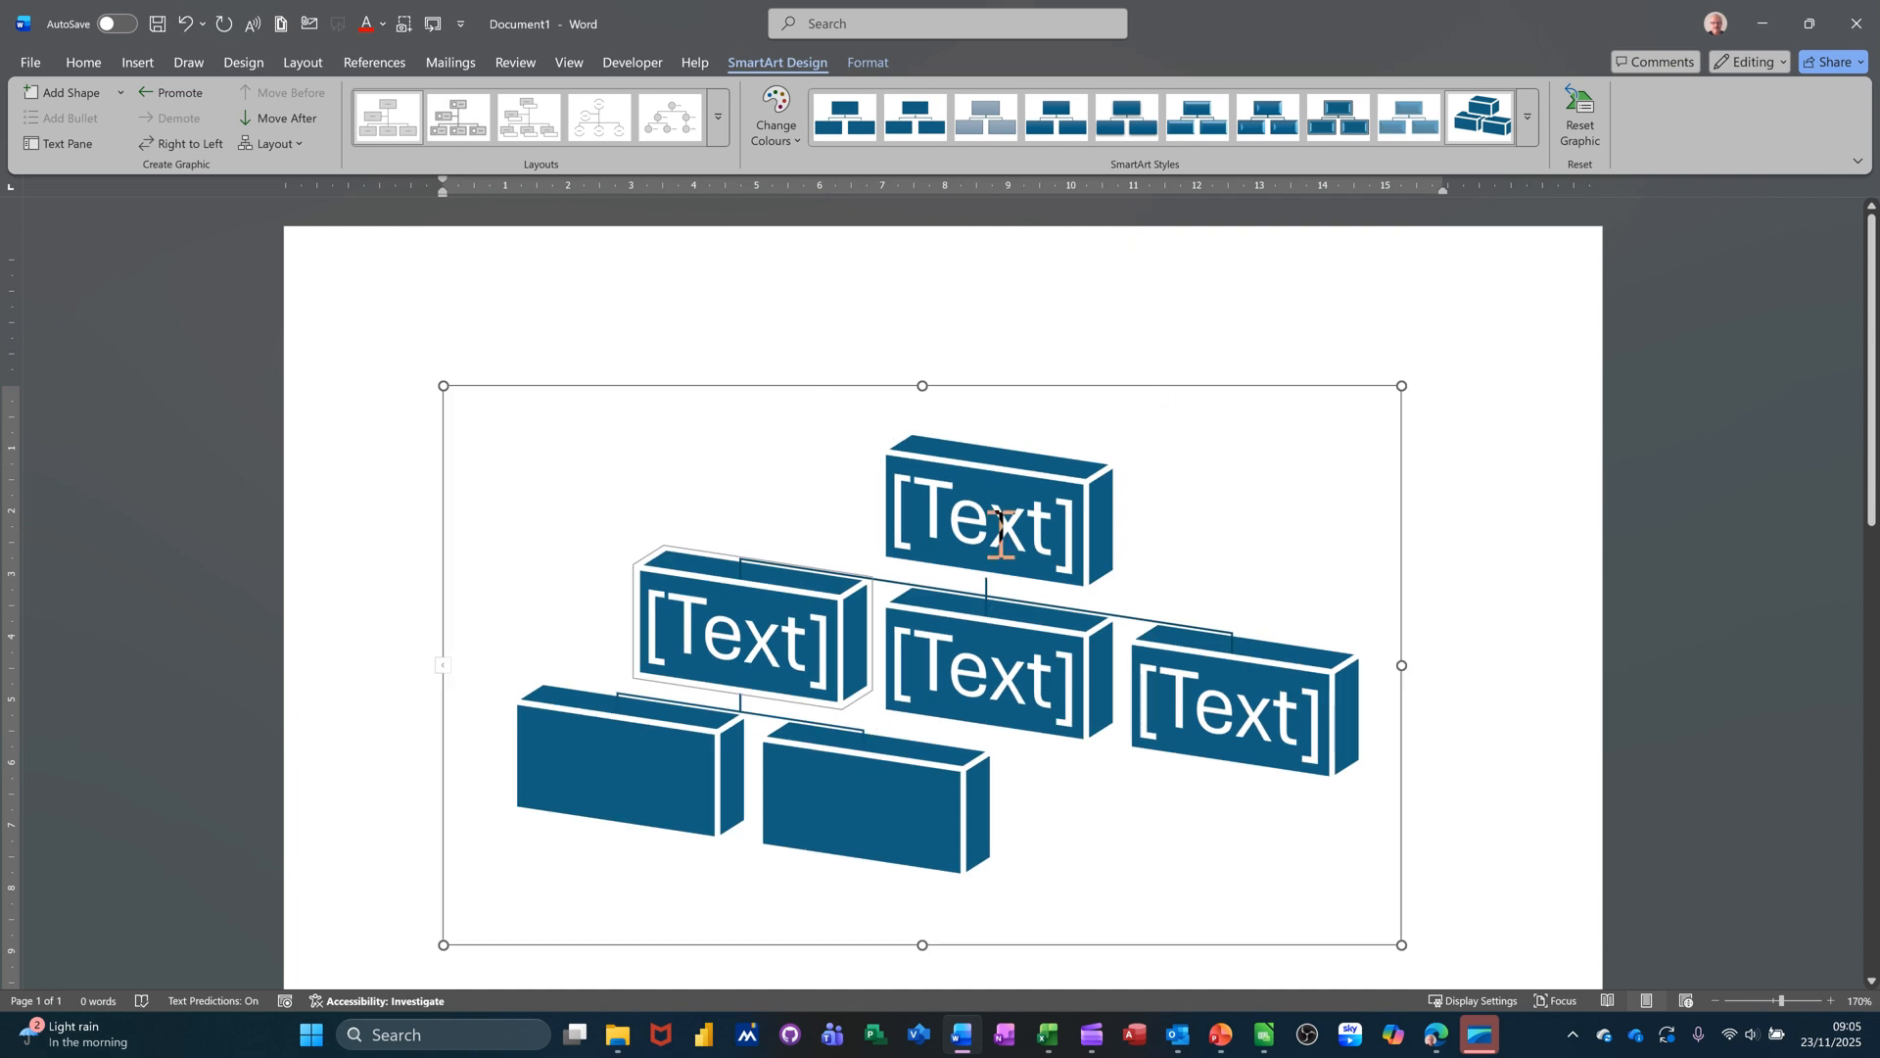
Save the whole organisation chart graphic as an AutoText entry named org, redefining the existing entry
click(1114, 386)
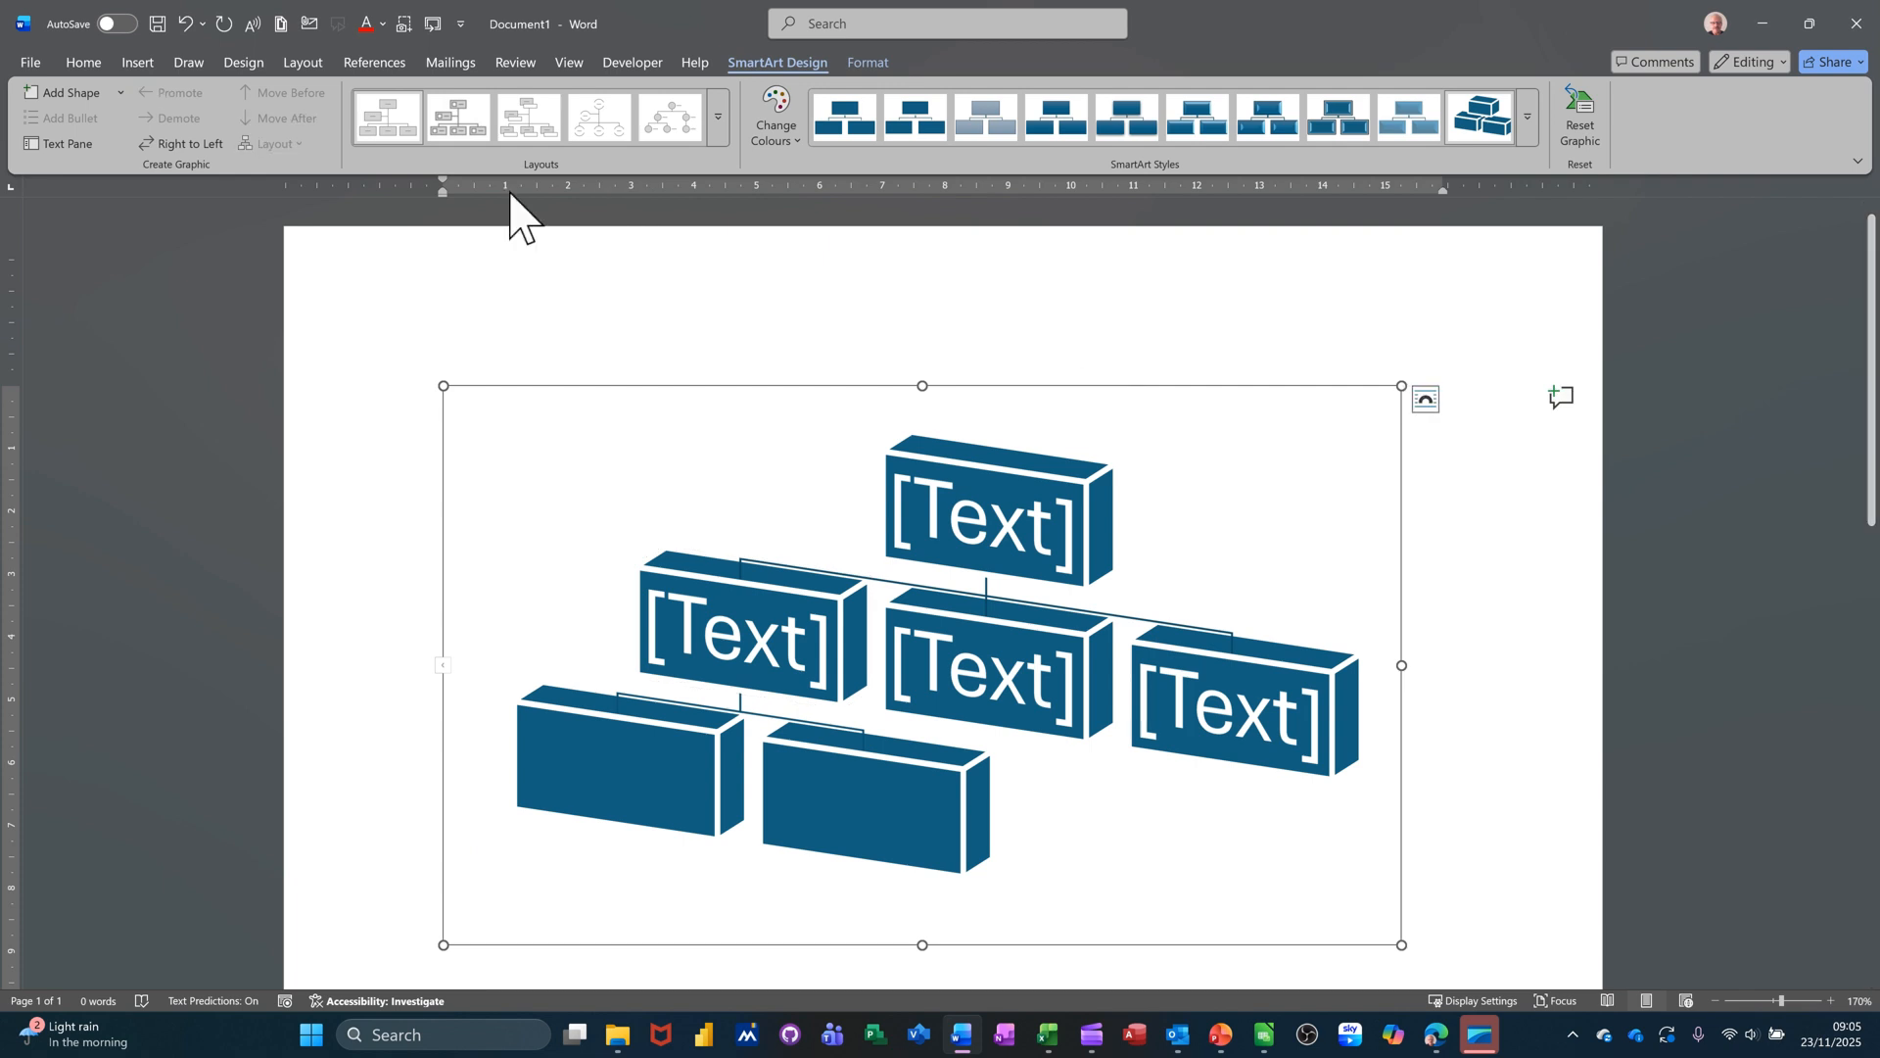
click(140, 63)
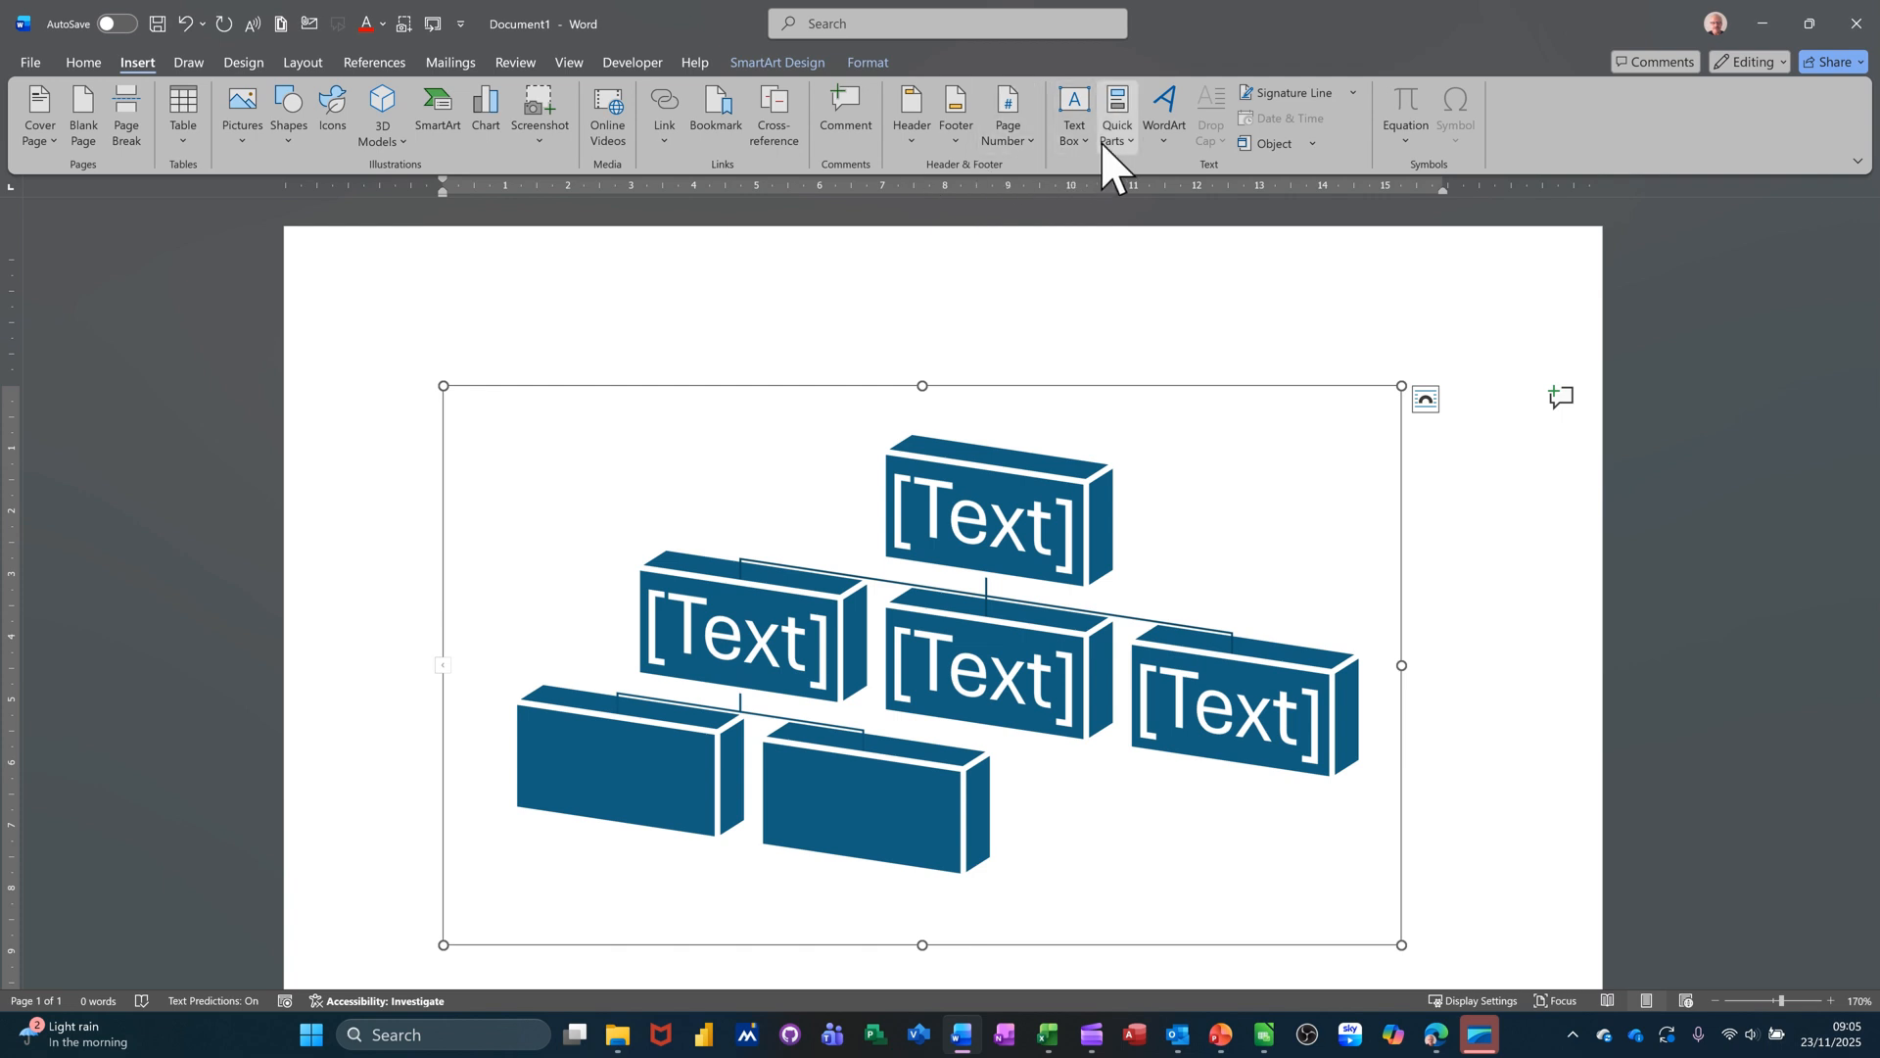
click(1134, 147)
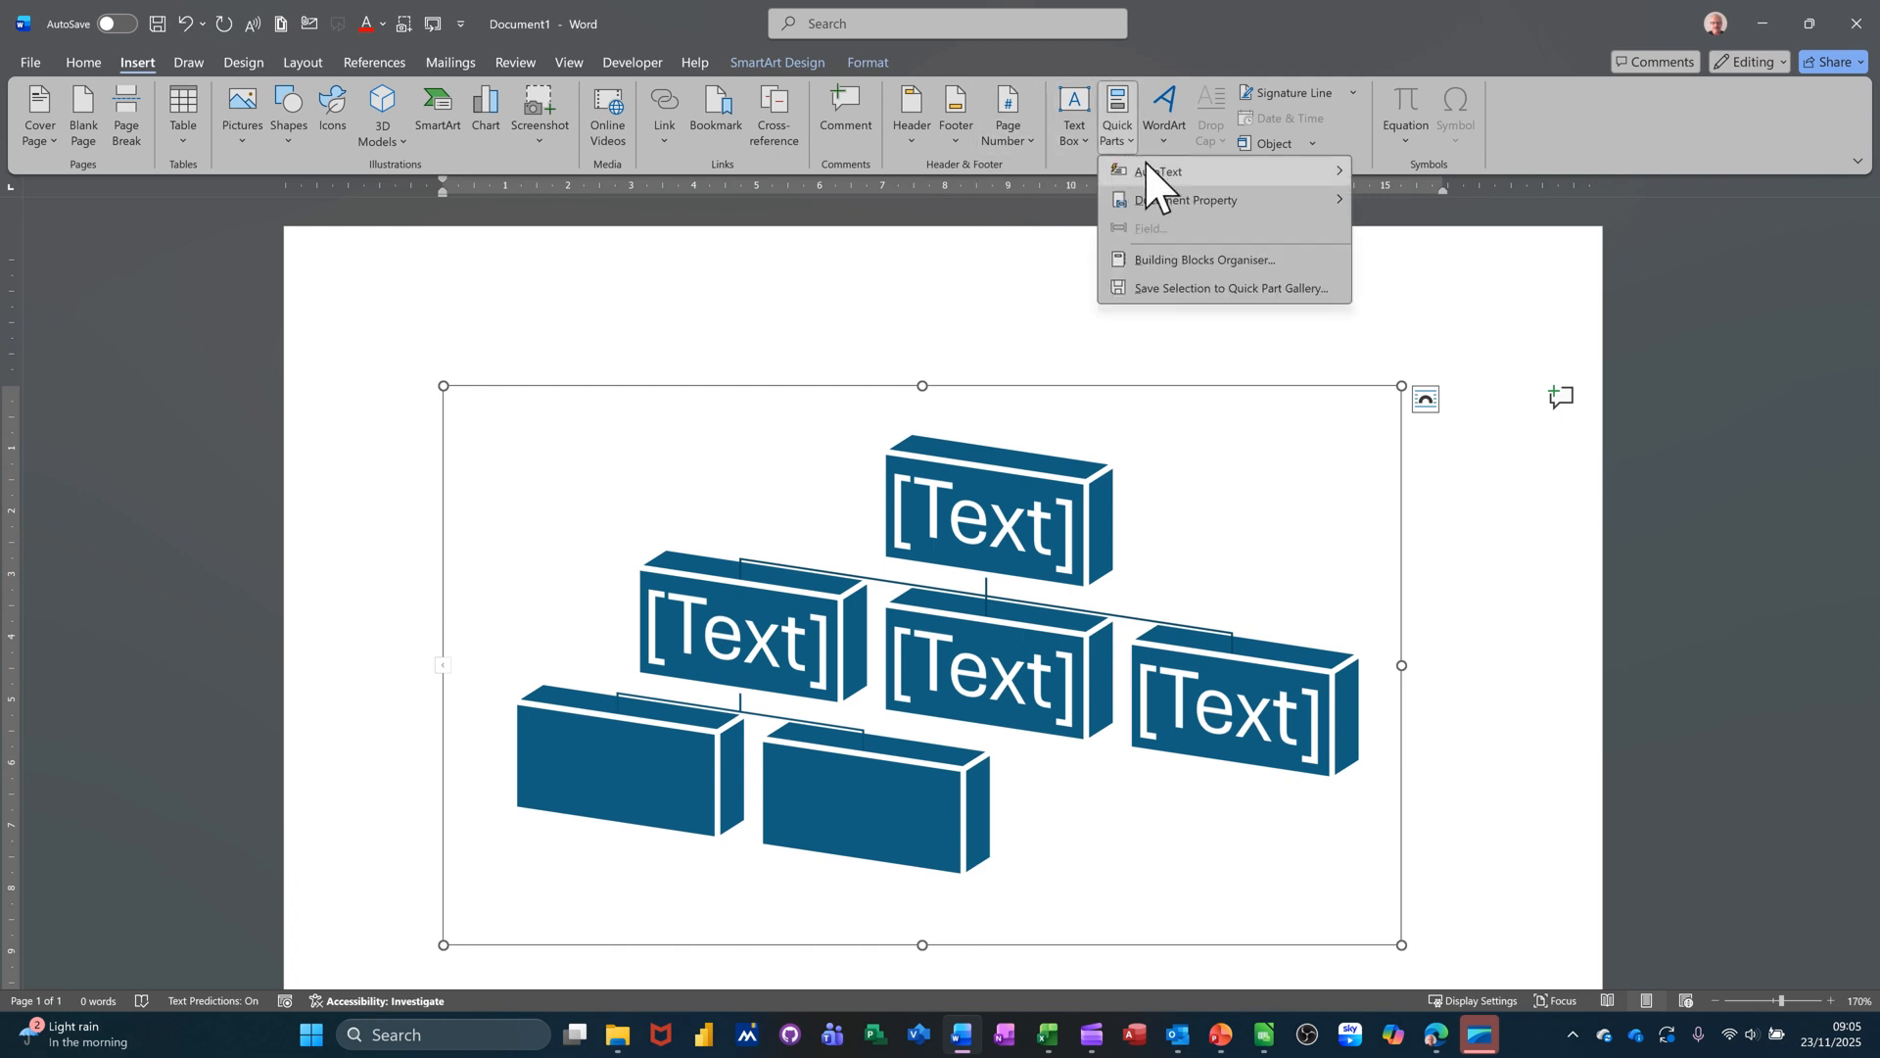
mouse_move(1154, 178)
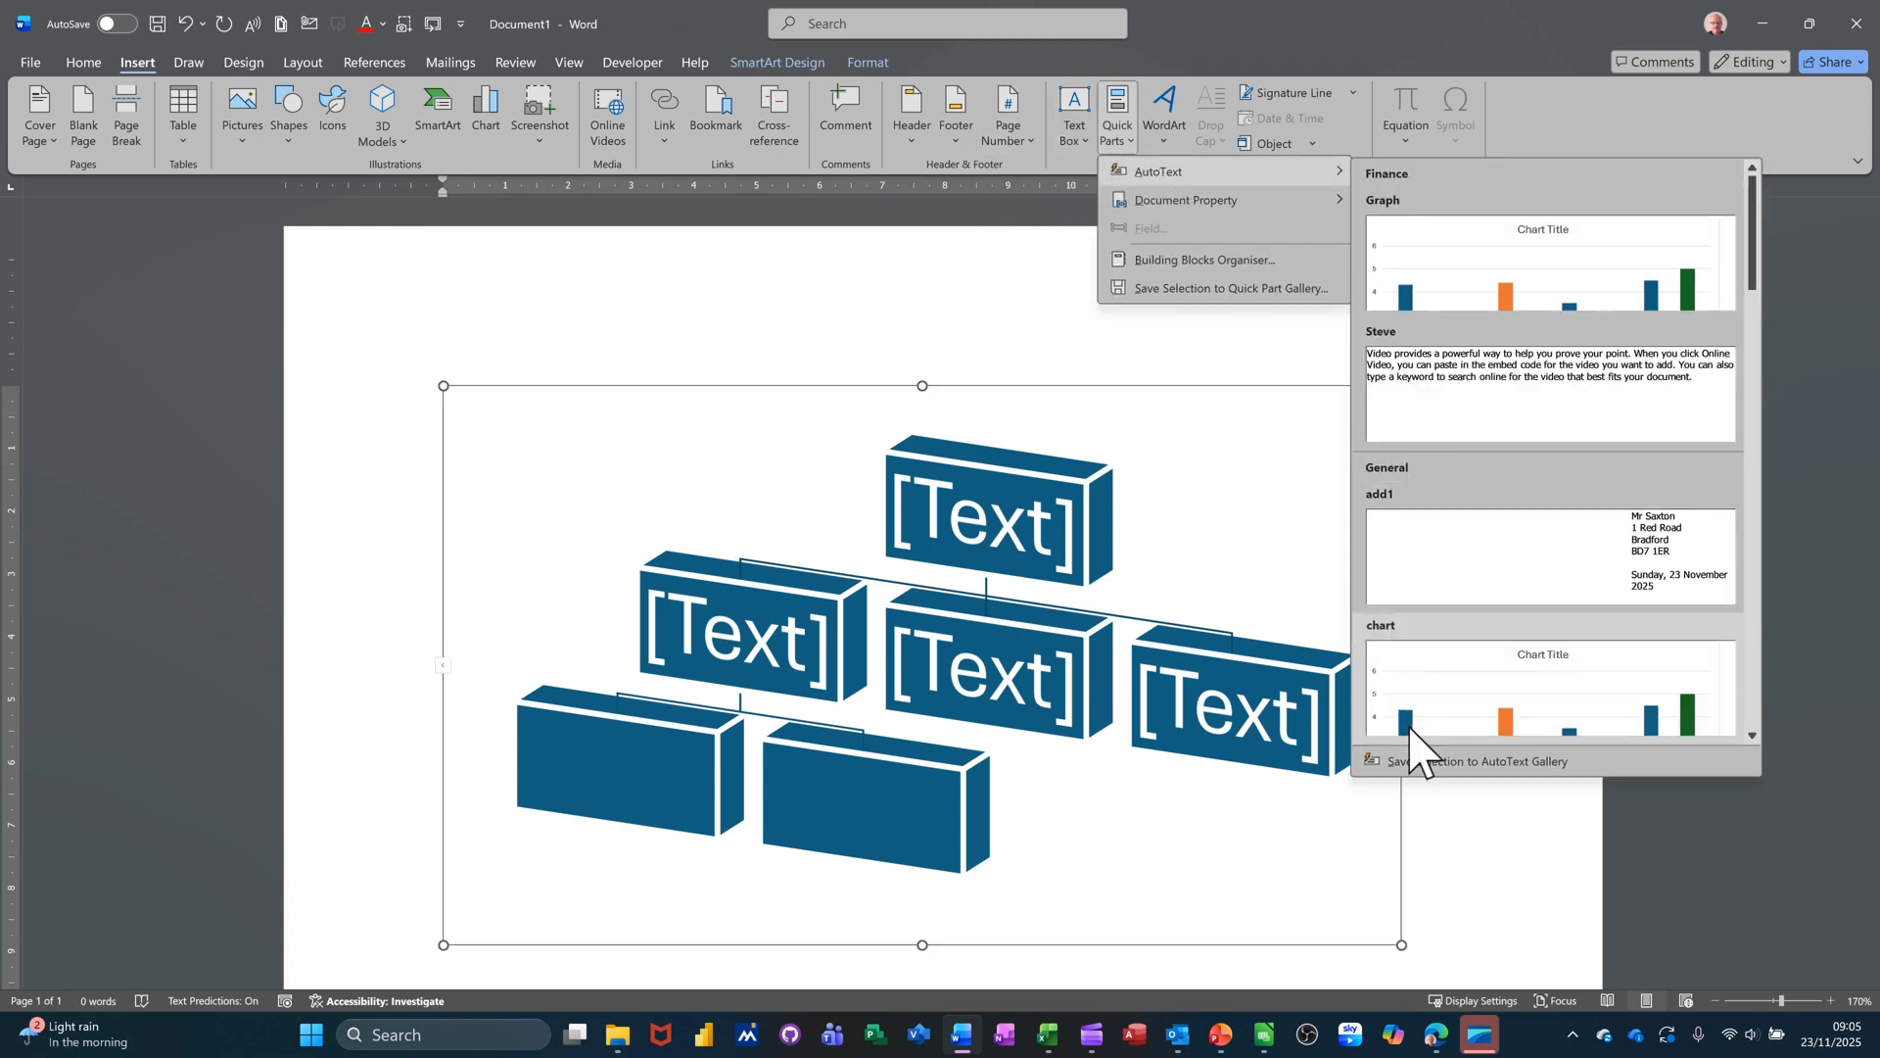
click(1417, 762)
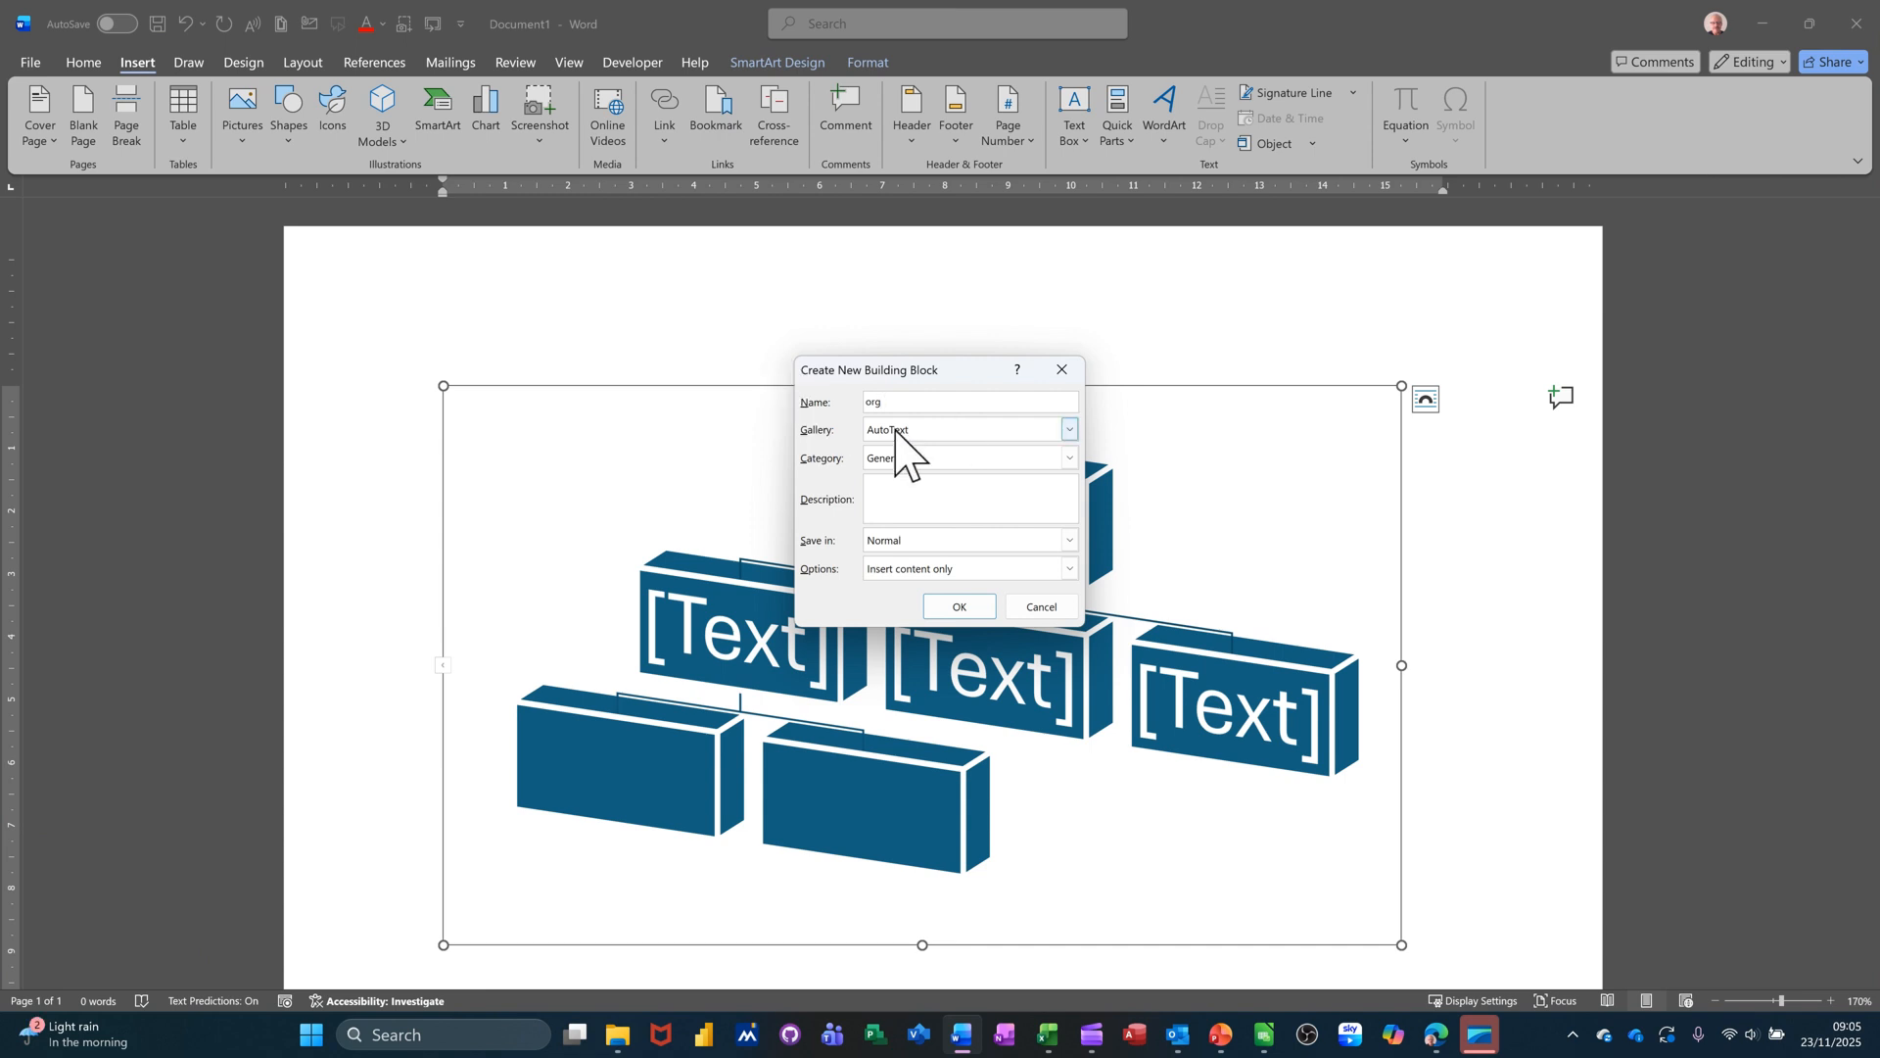
click(942, 611)
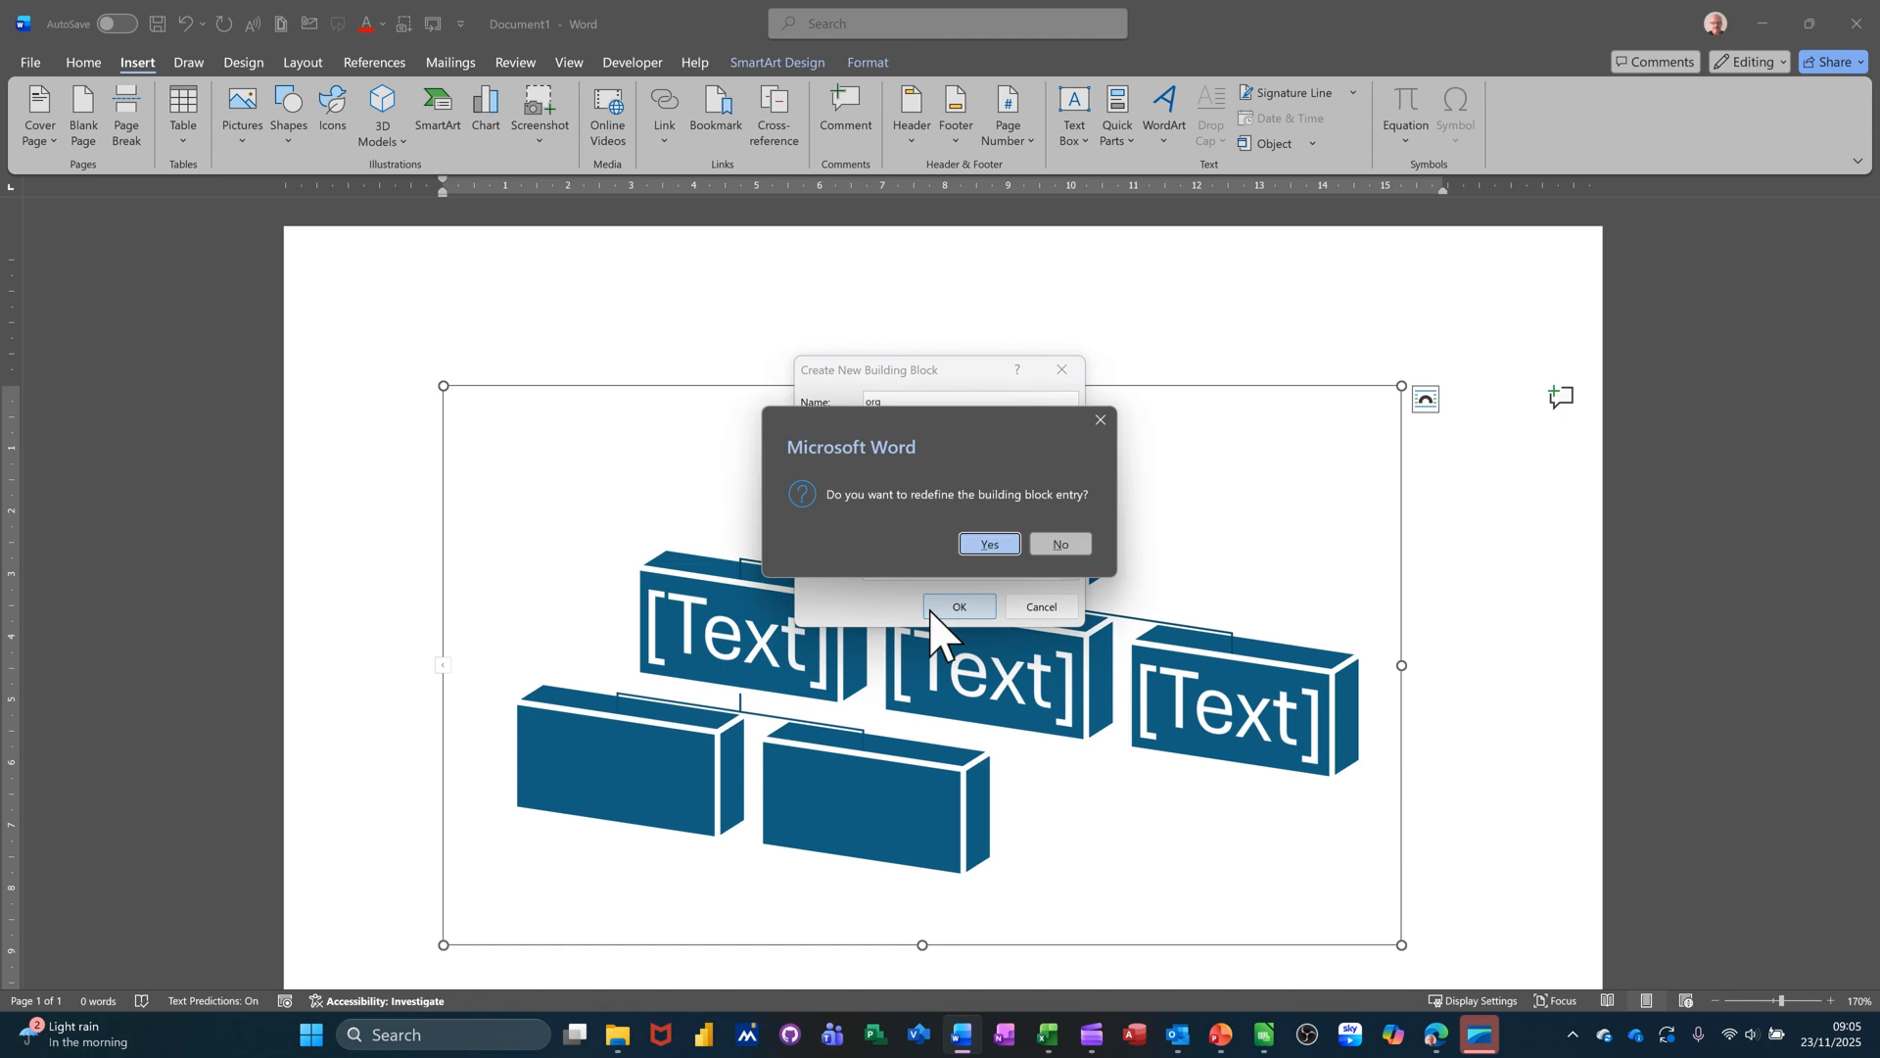
click(980, 548)
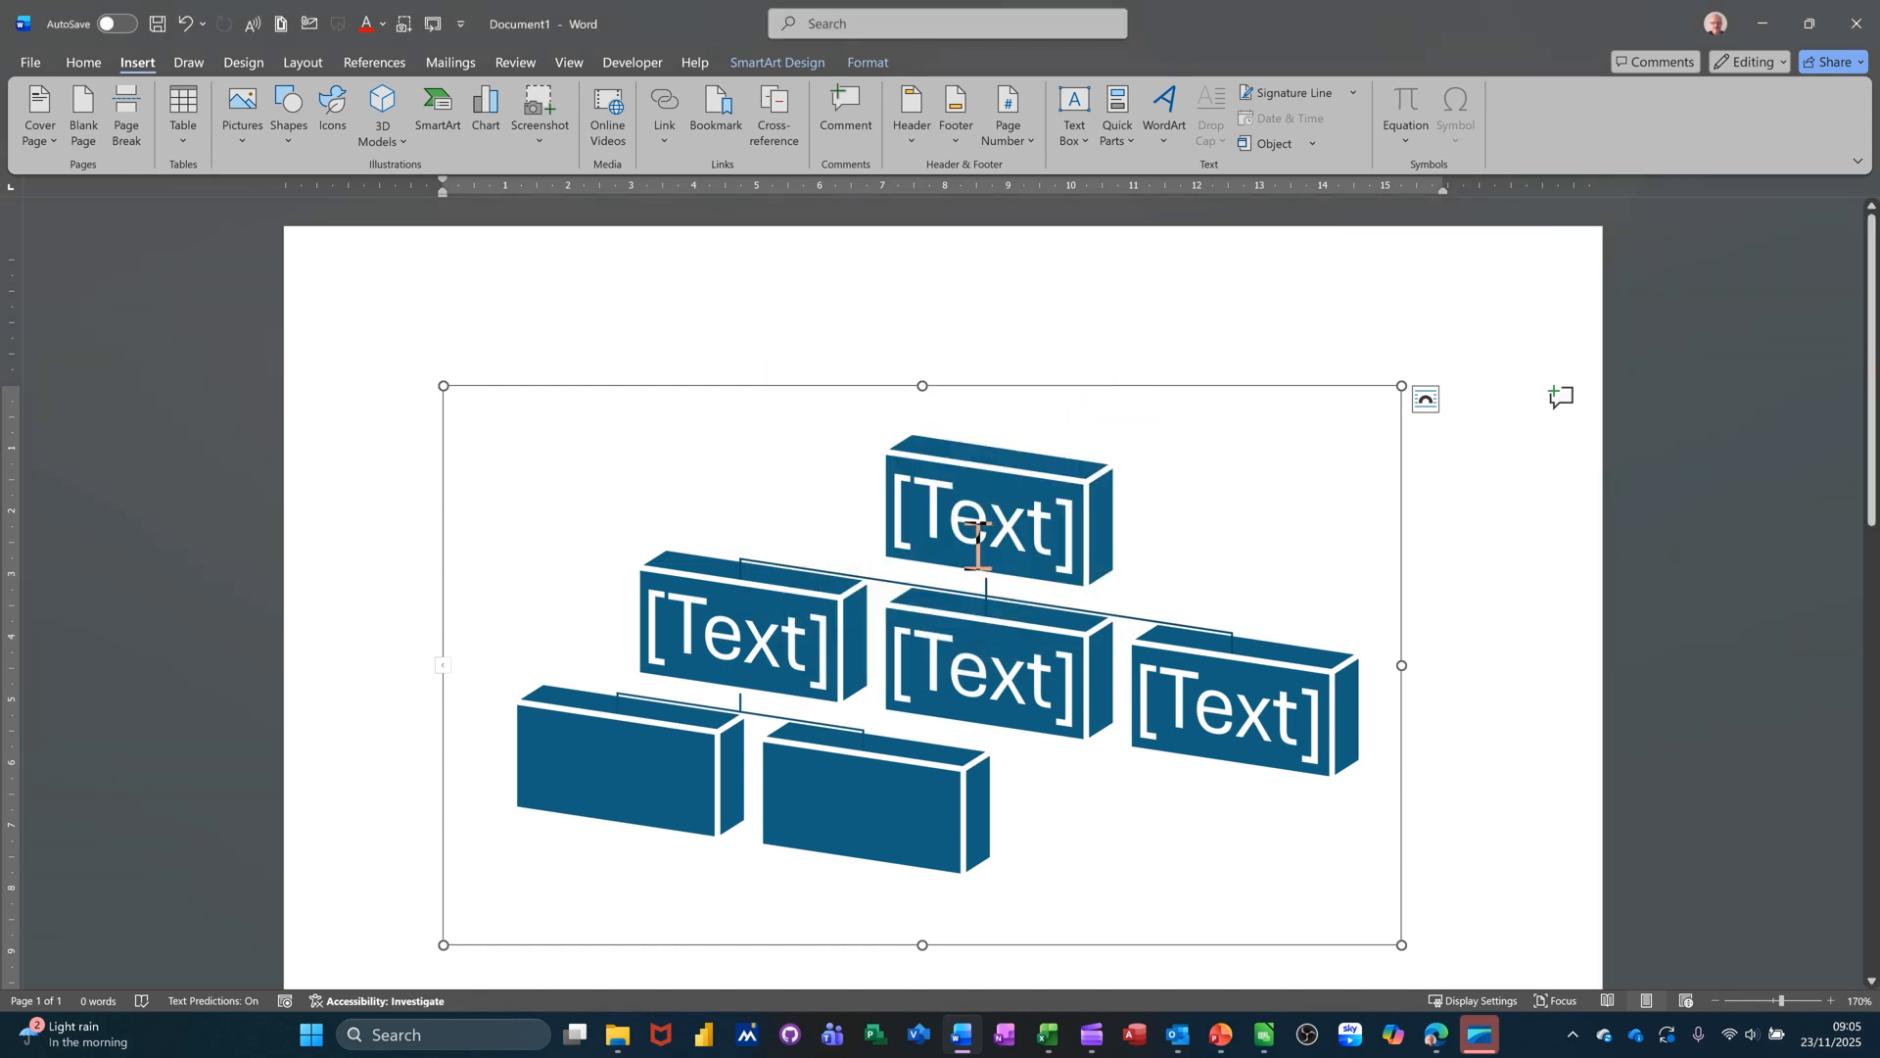
Delete the organisation chart, insert a default clustered column chart in its place and close the chart's data sheet
key(Delete)
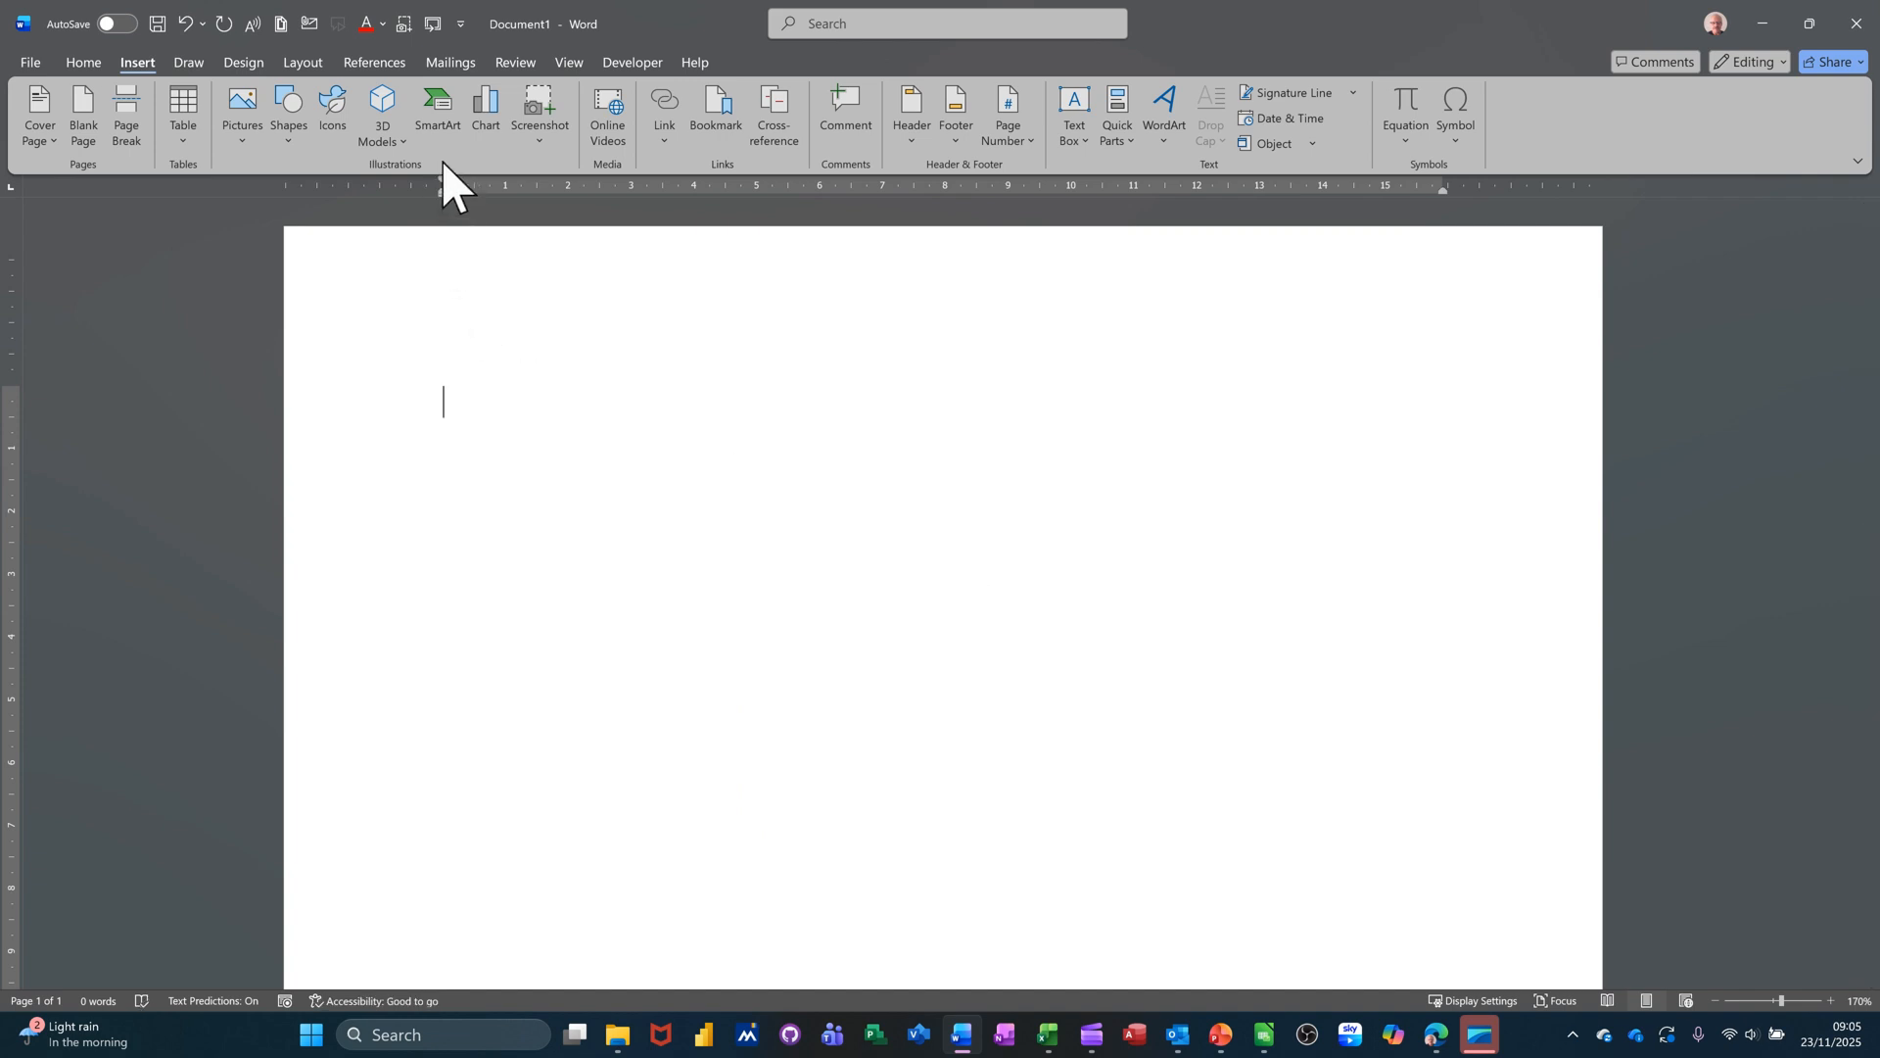
click(487, 118)
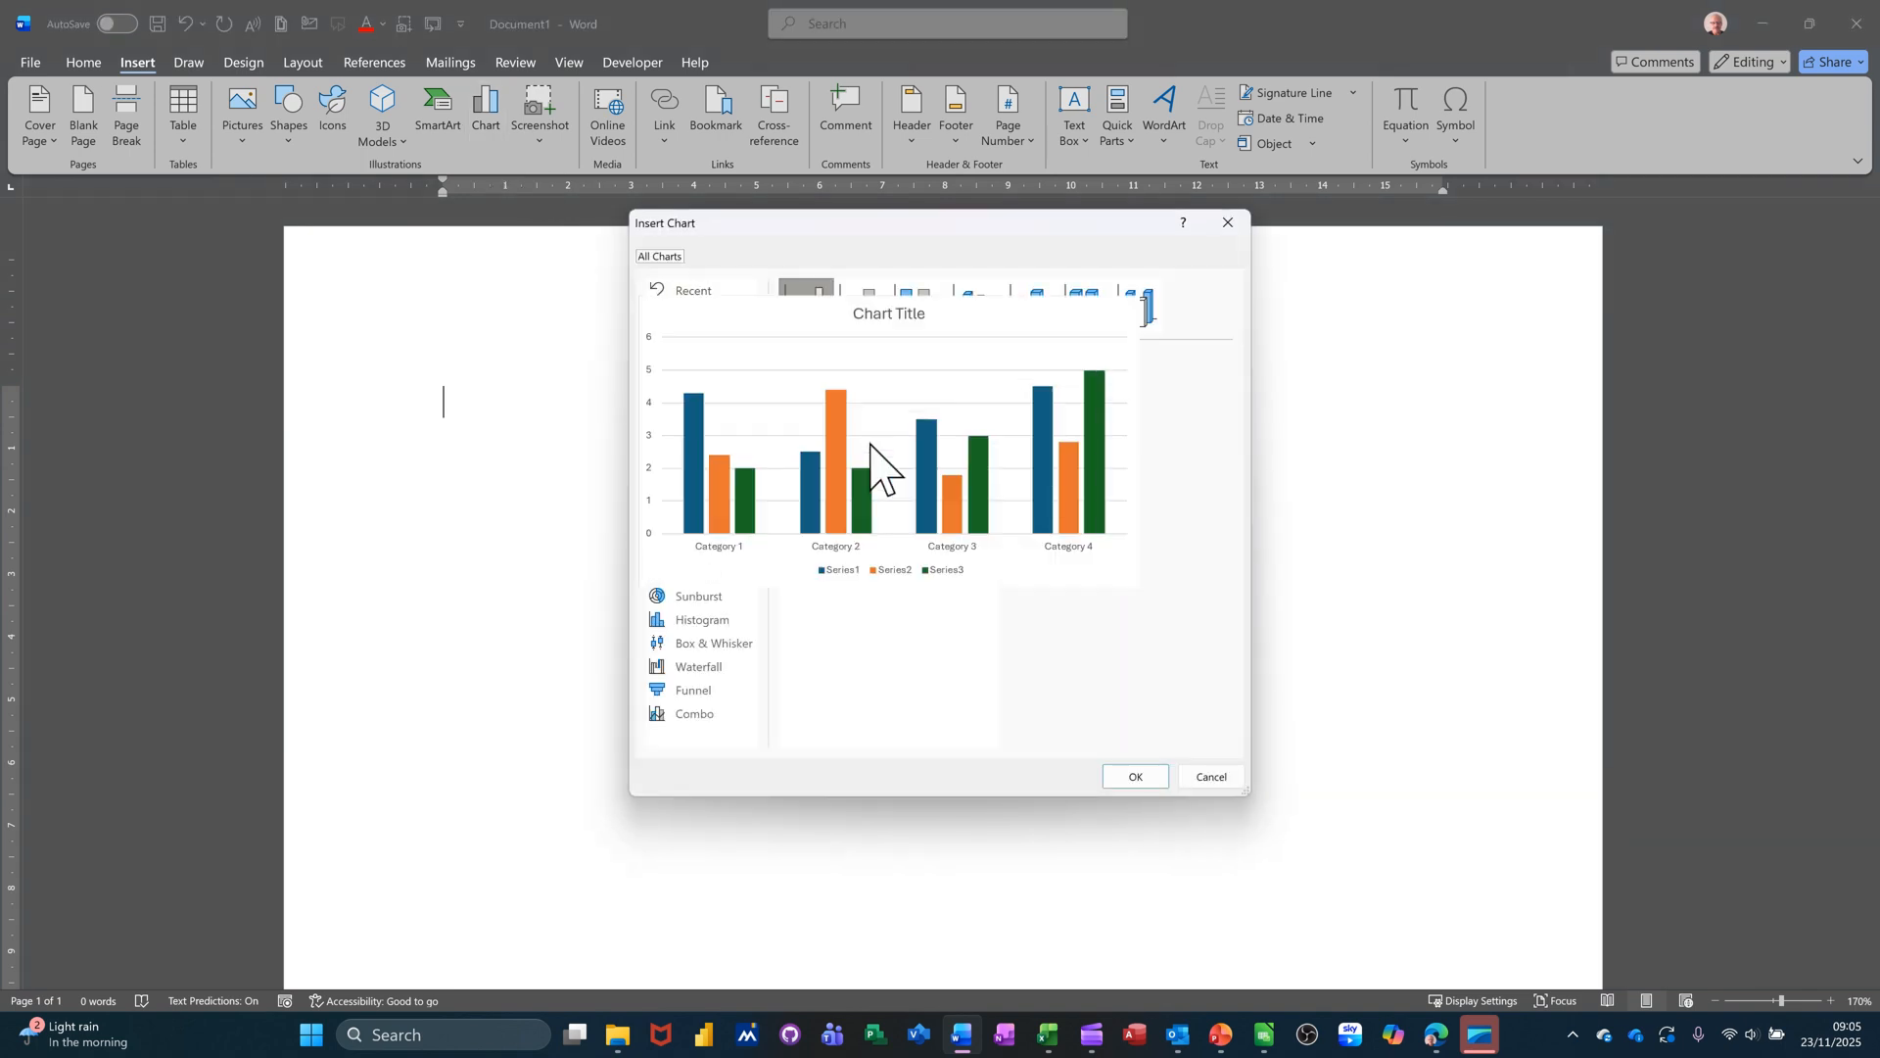
double_click(897, 449)
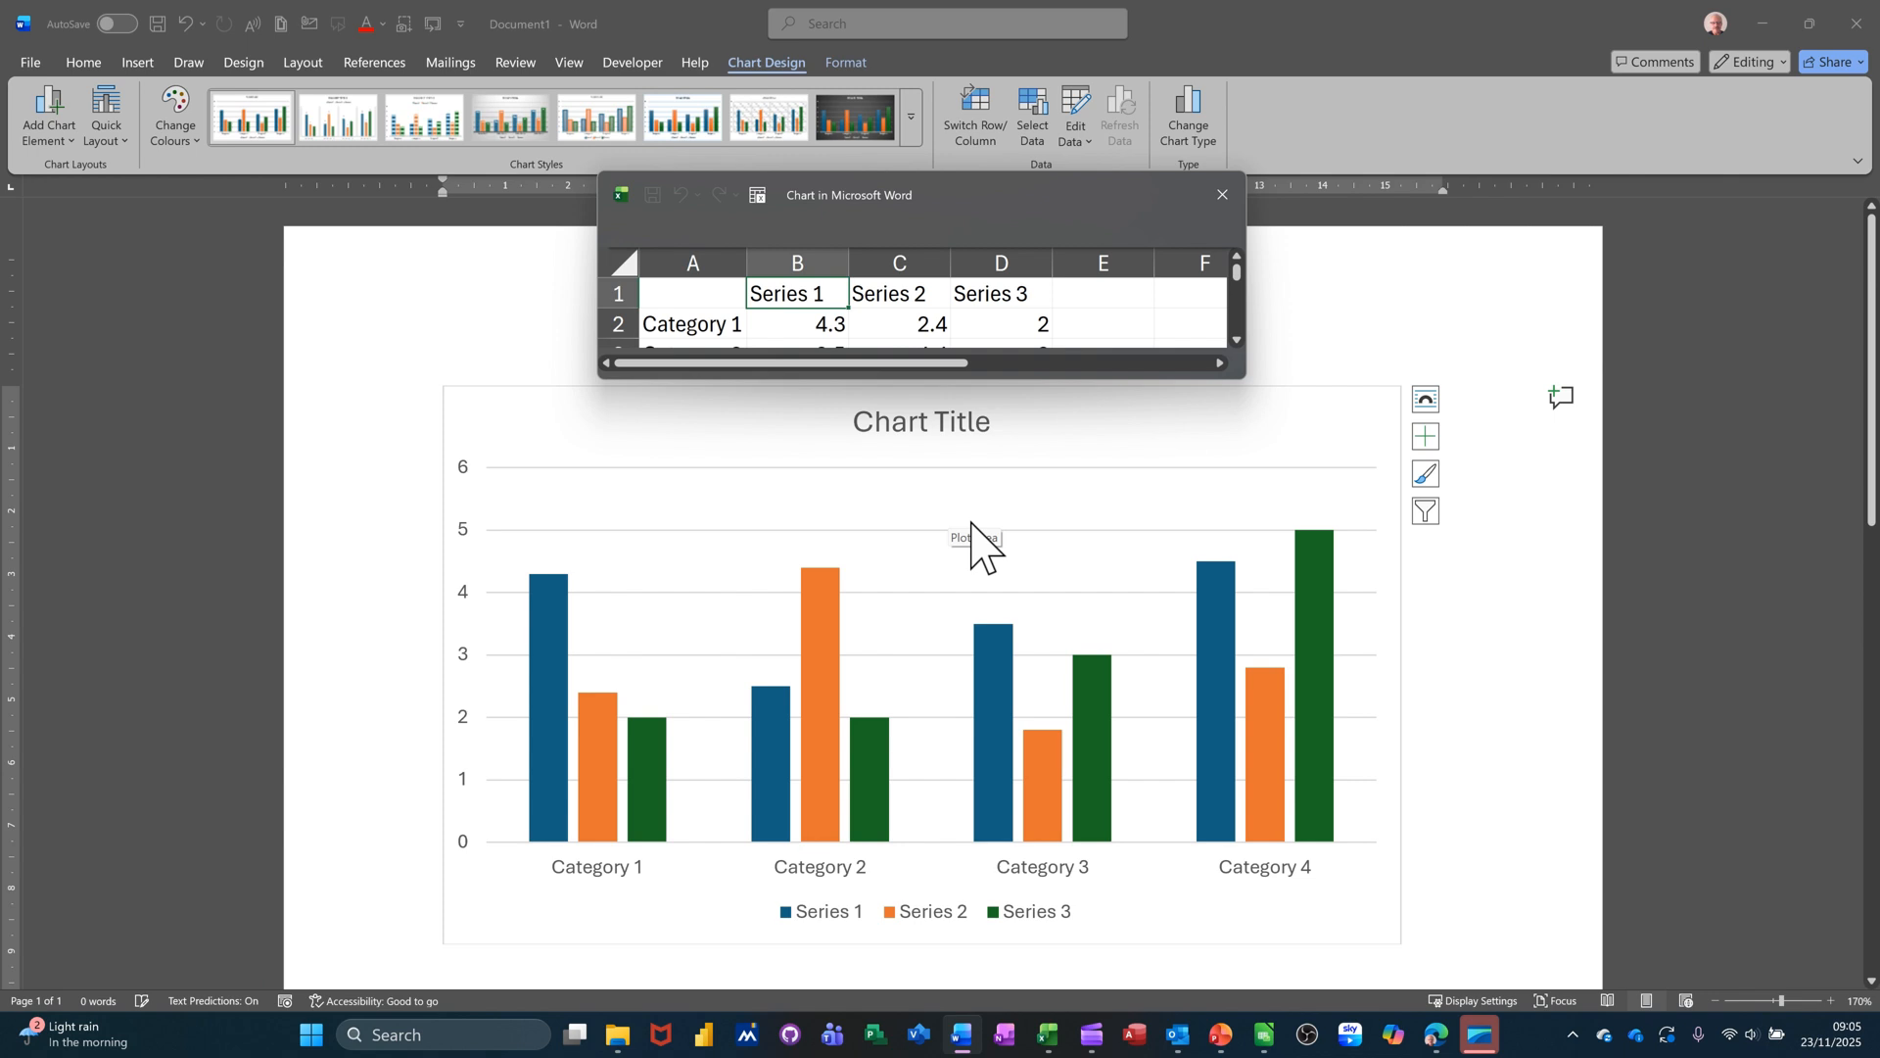
click(1222, 195)
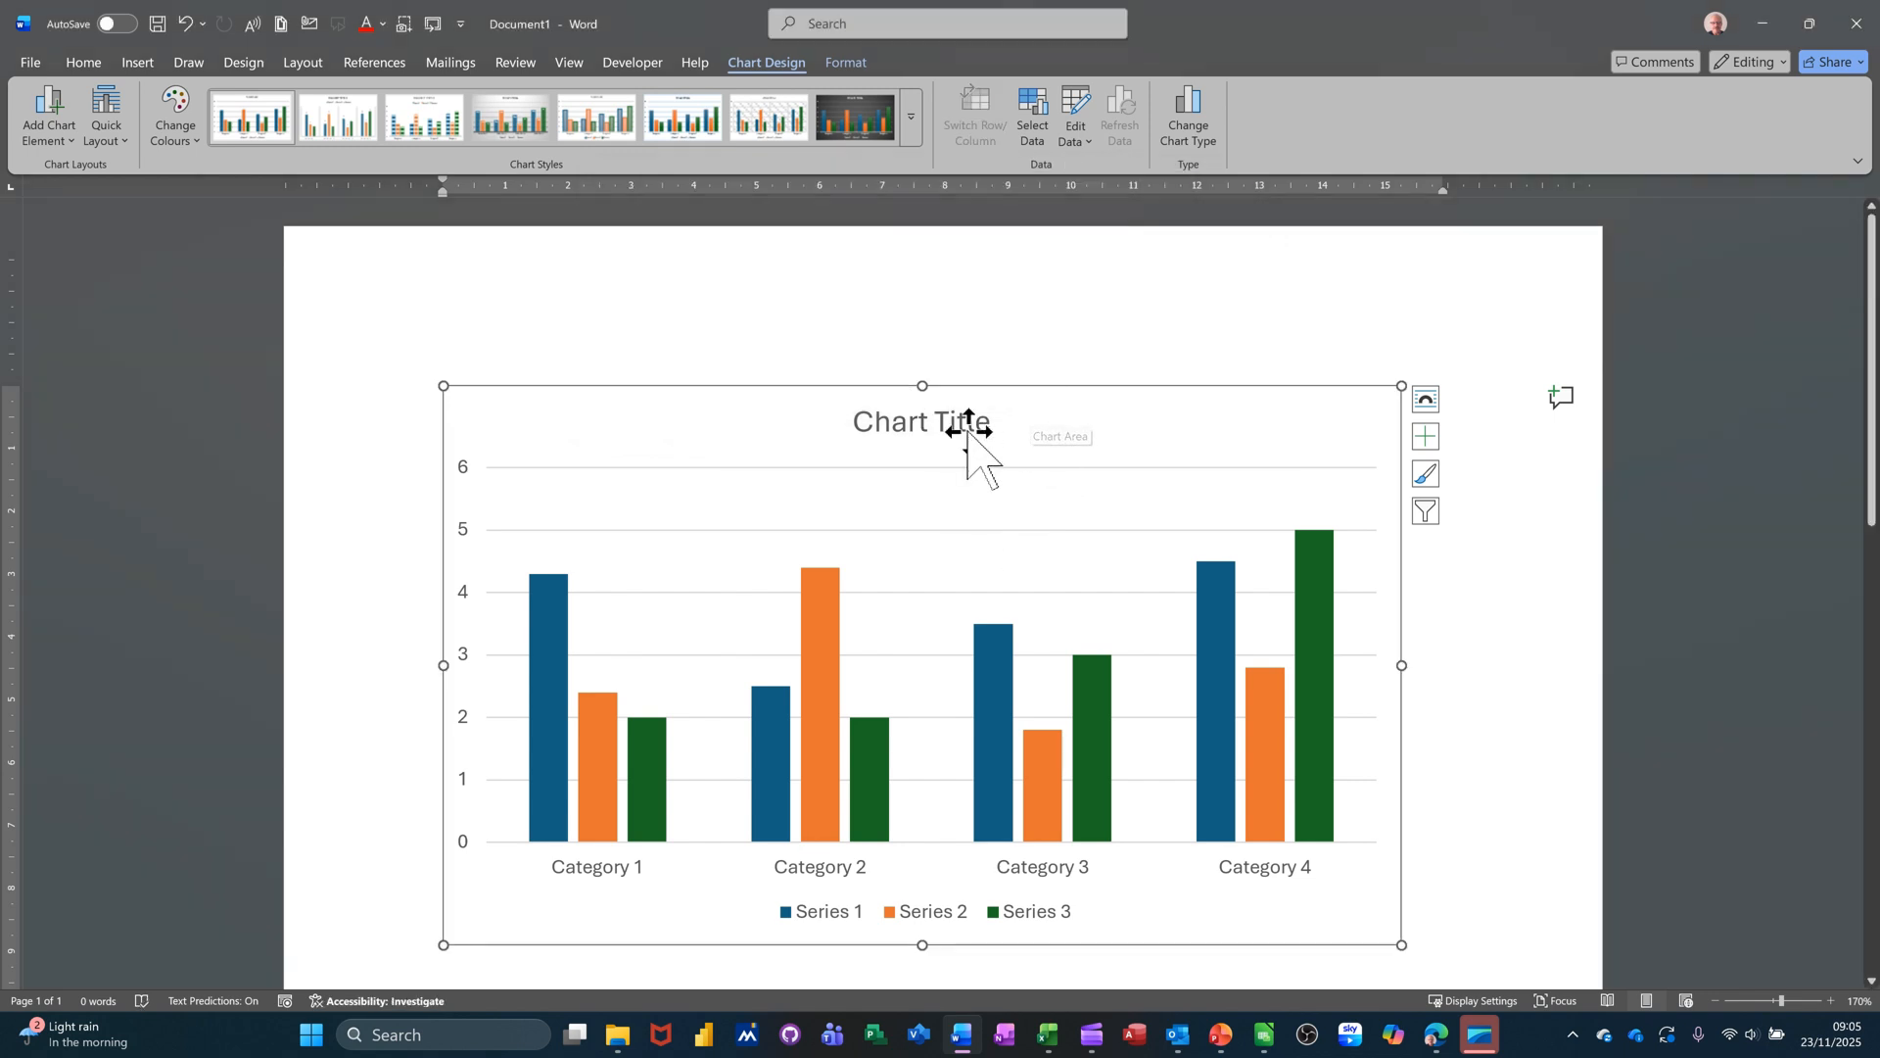
Save the column chart as an AutoText entry named chart, redefining the existing entry
click(138, 63)
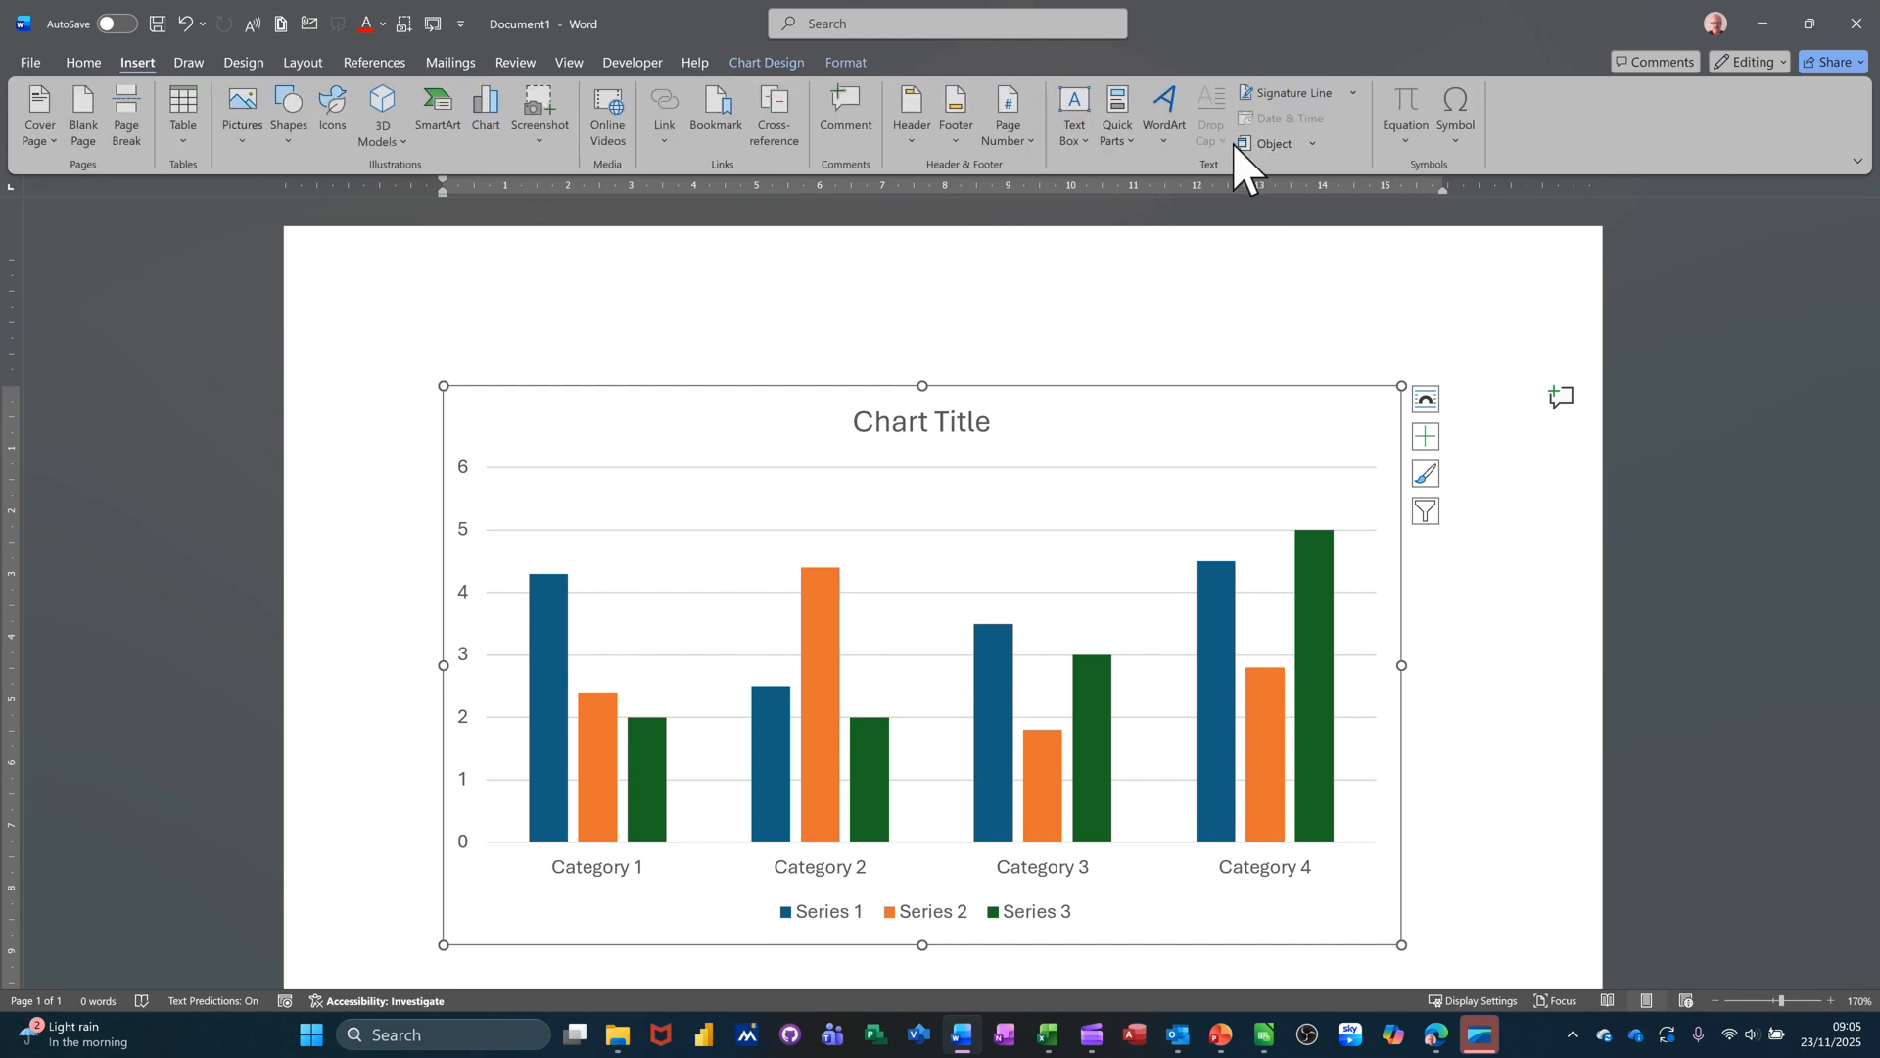
click(1125, 149)
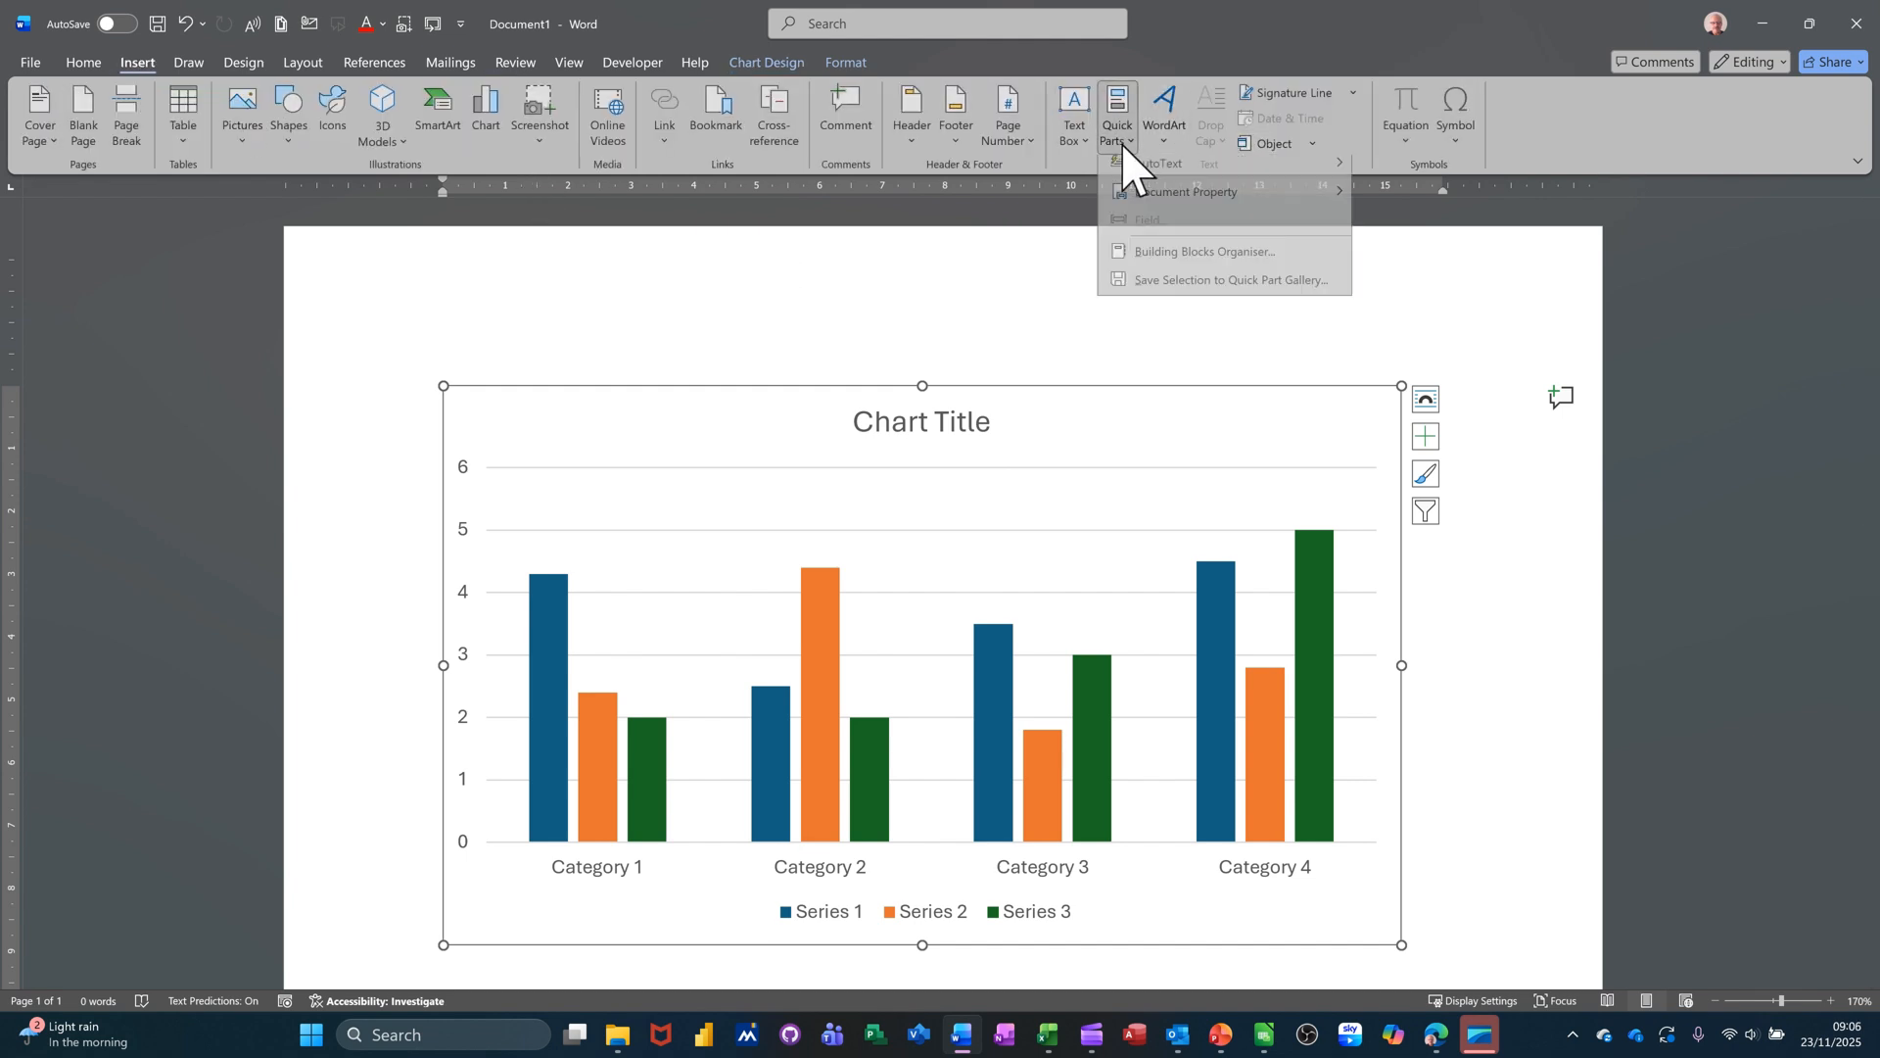
mouse_move(1152, 174)
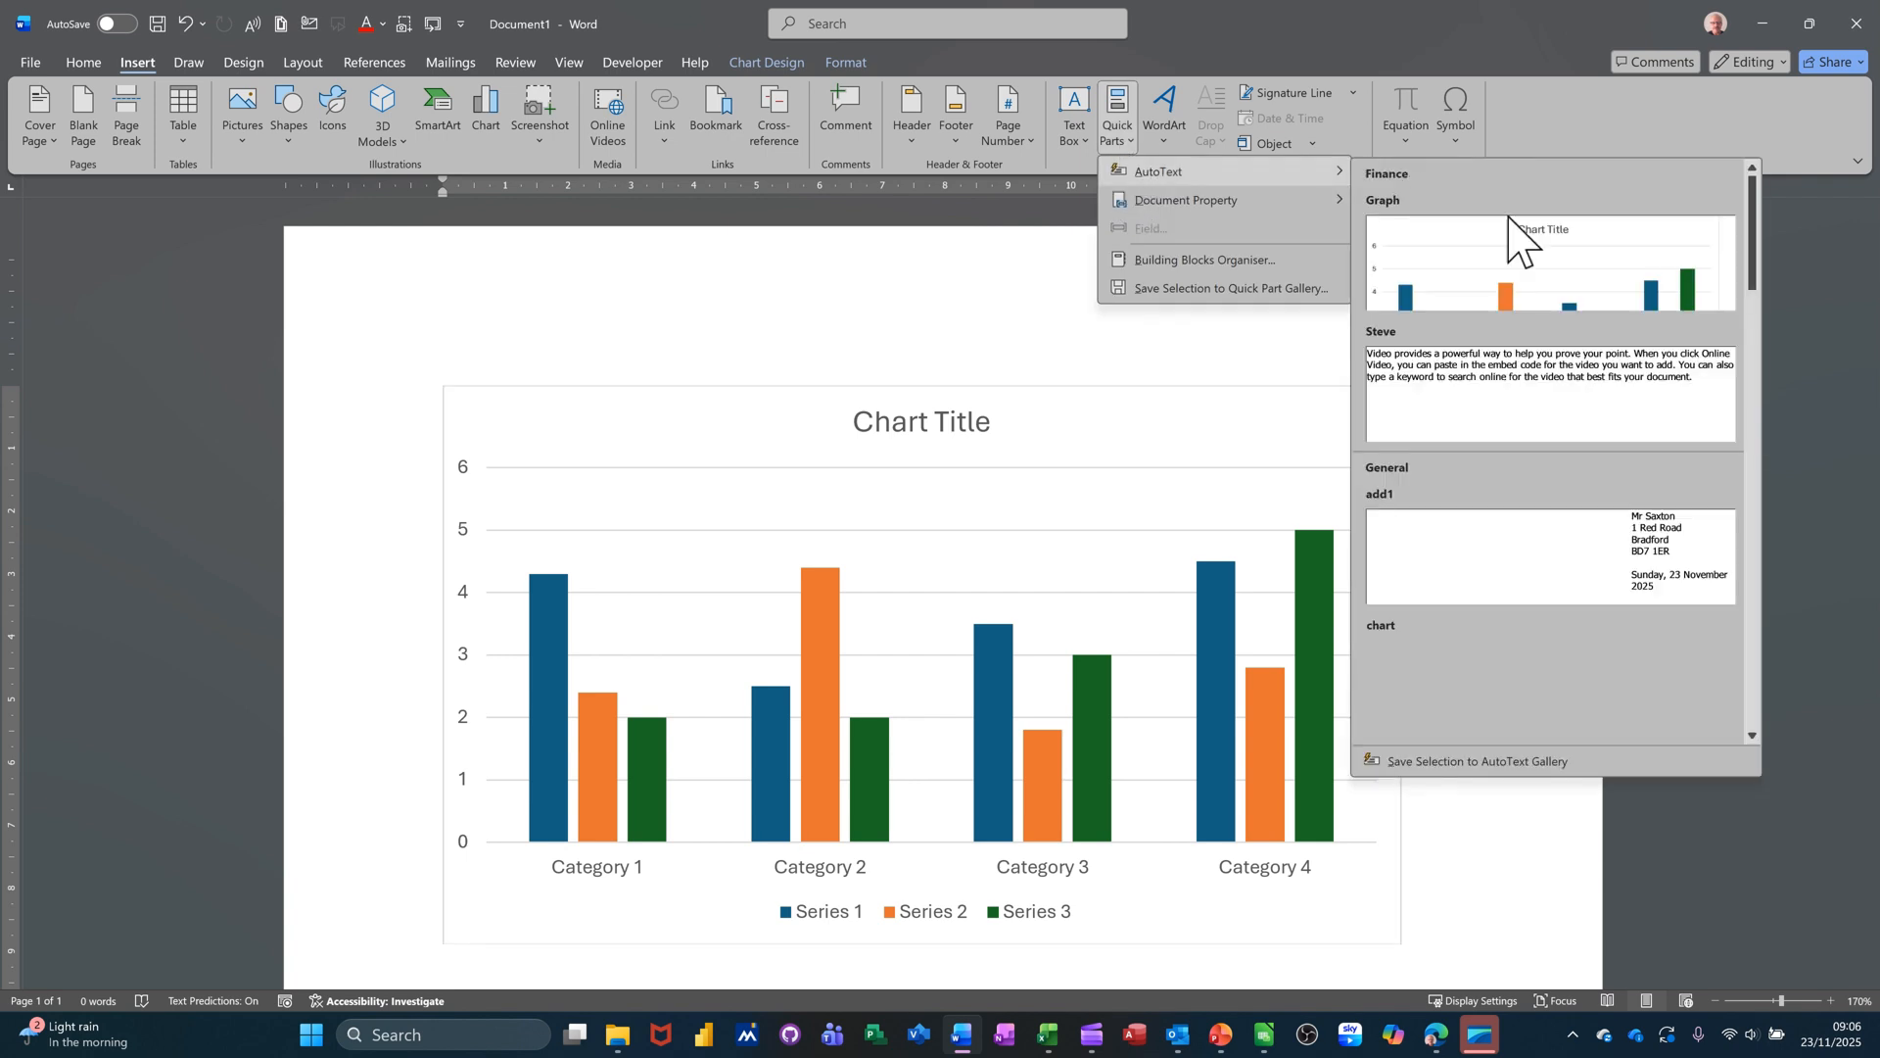
click(1426, 763)
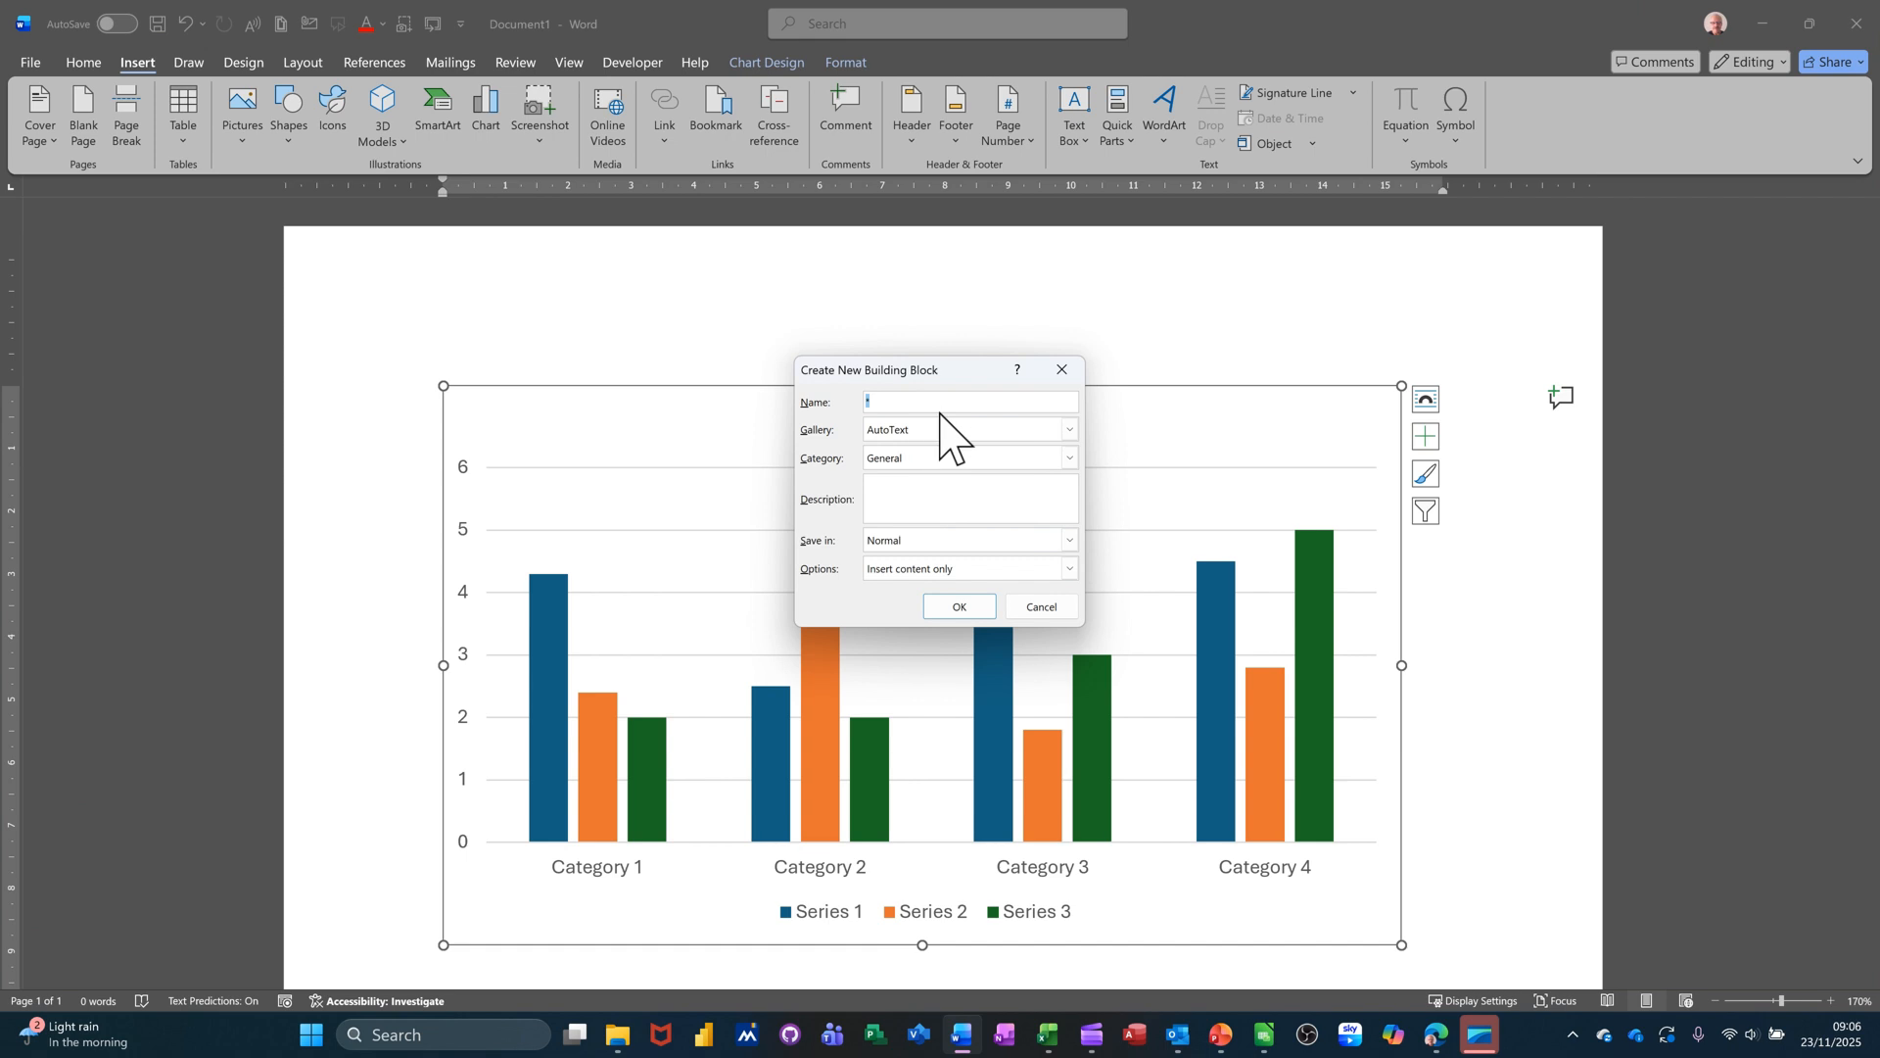
text(chart)
key(Return)
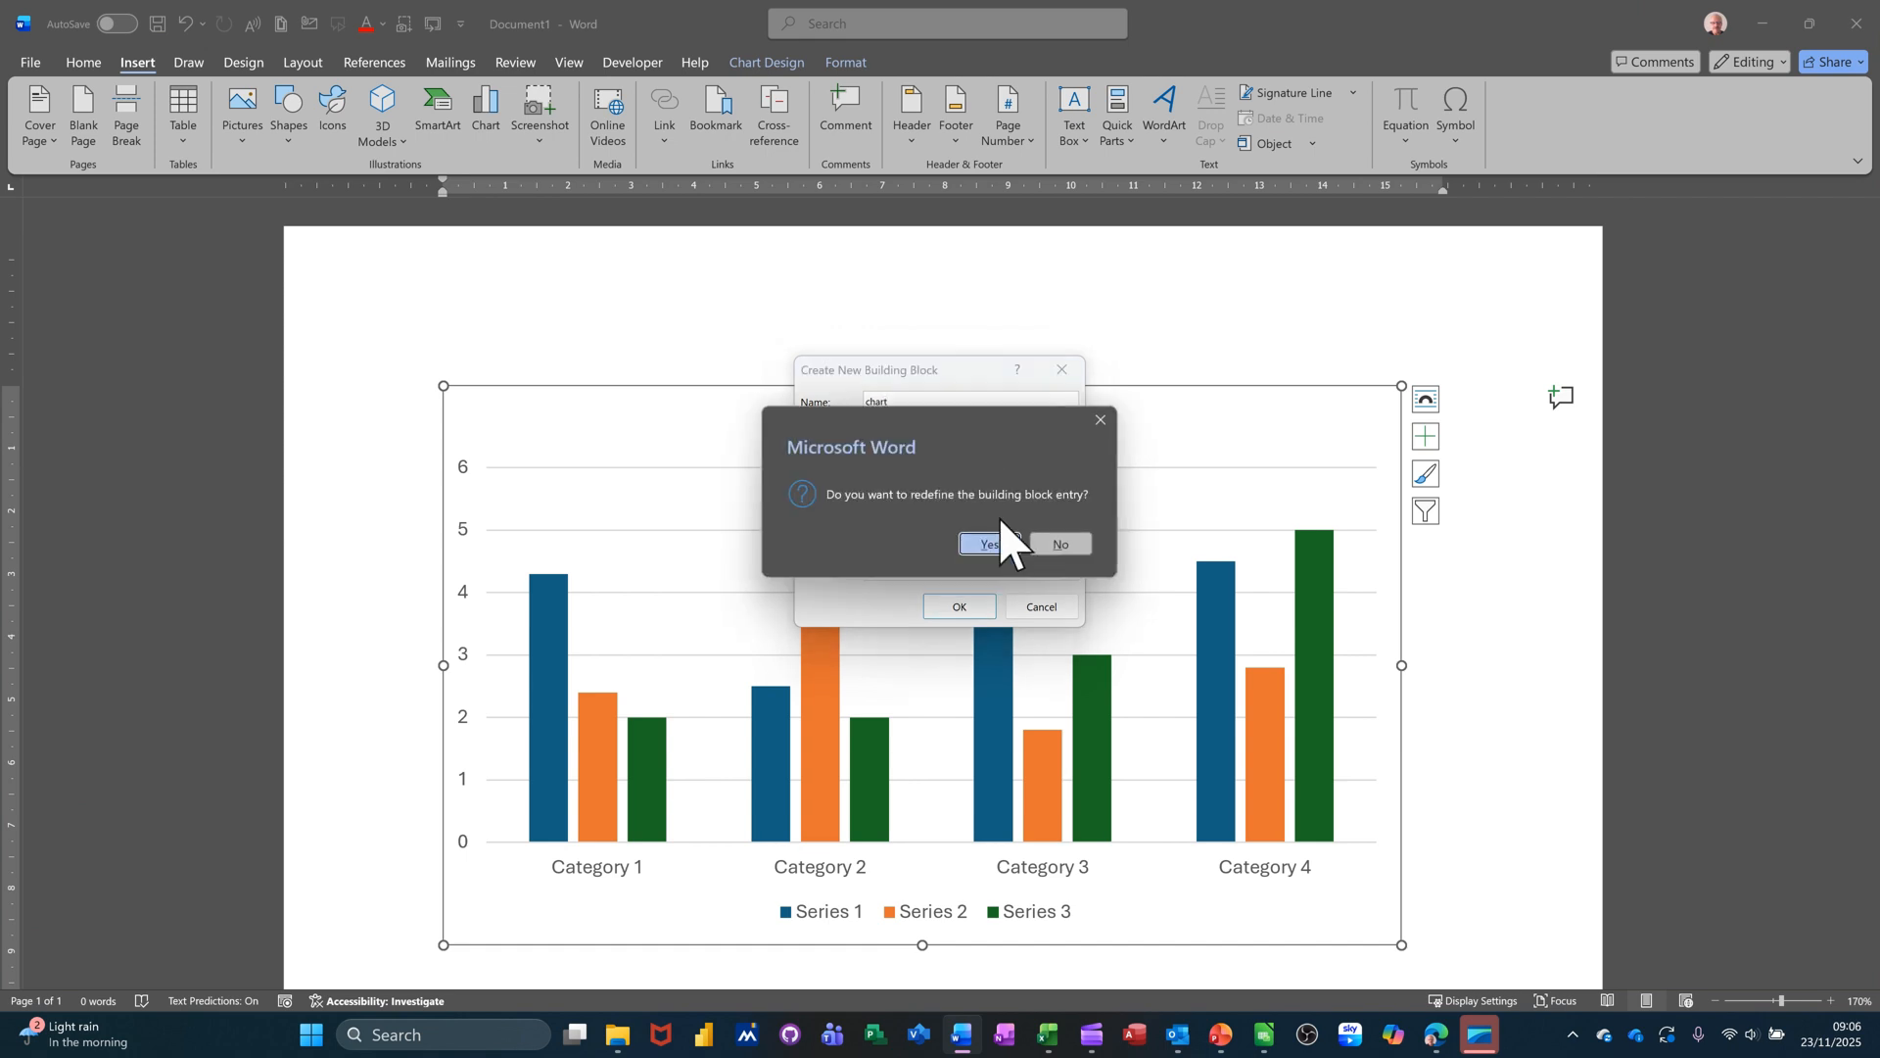
click(991, 544)
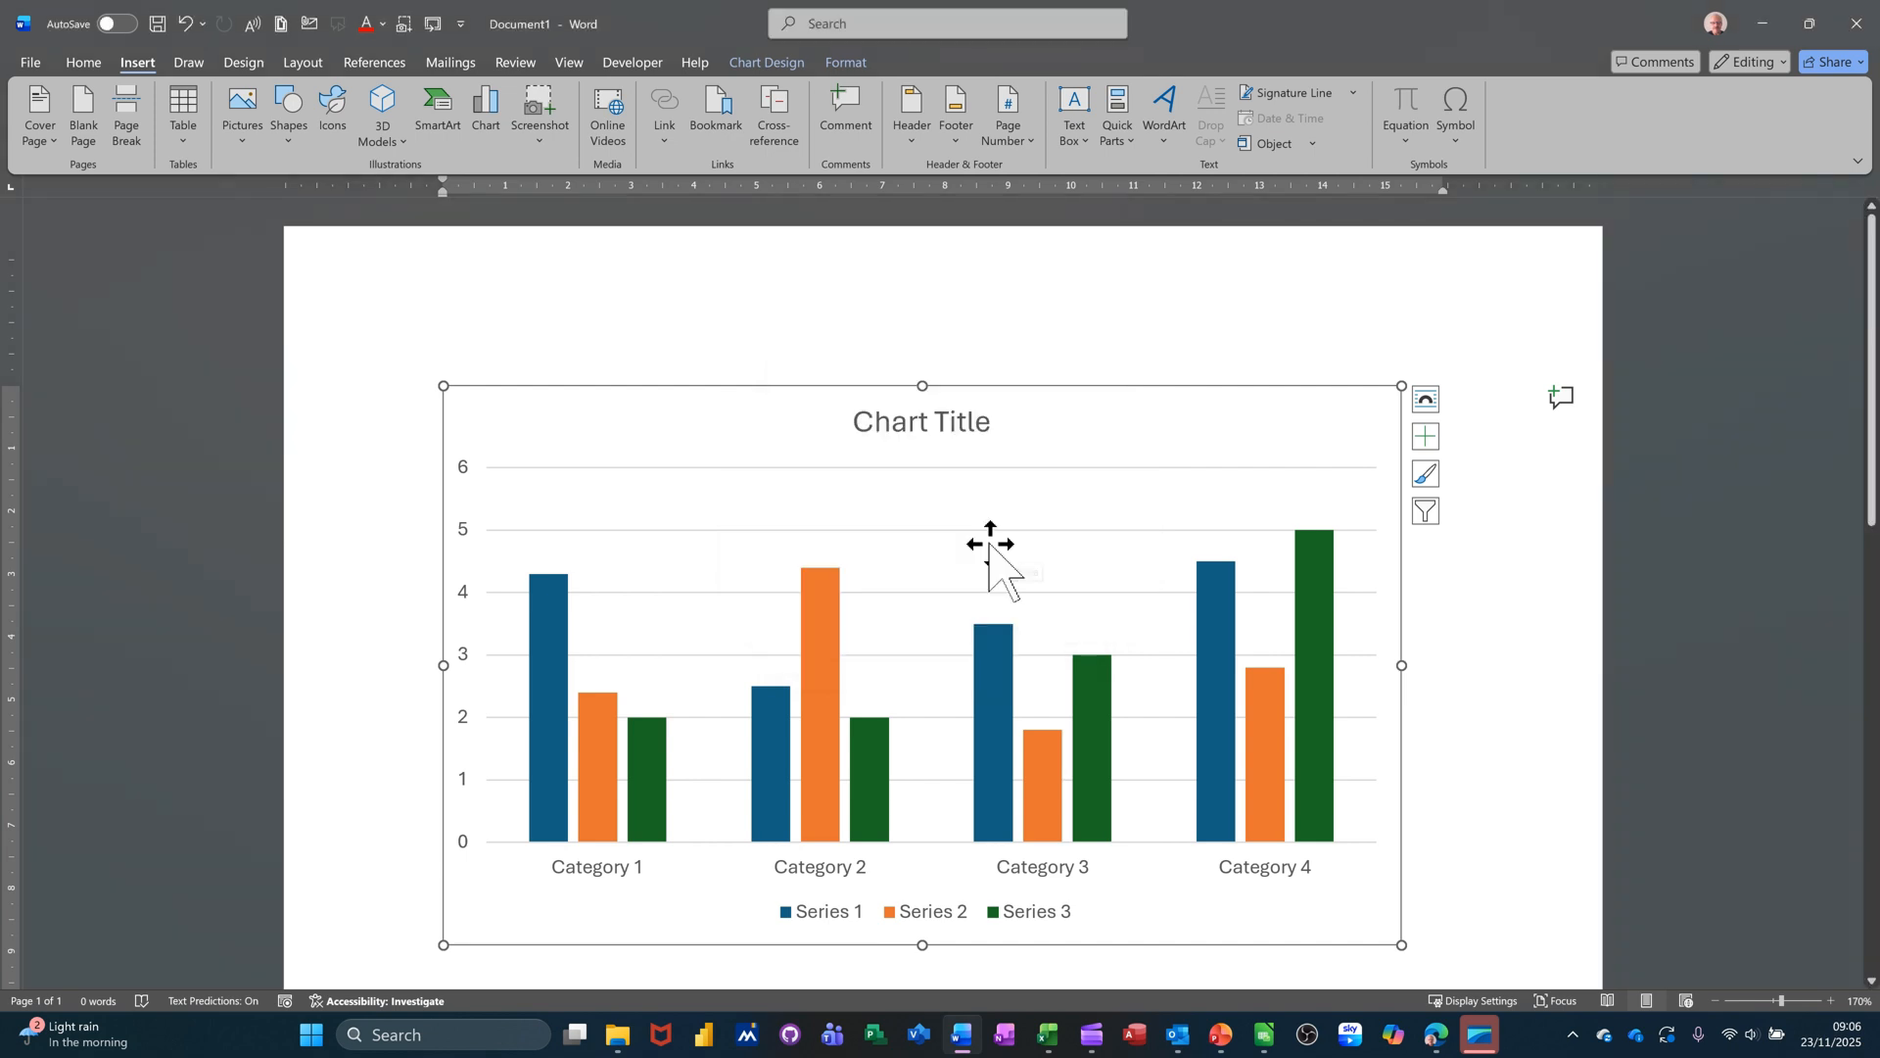
Delete the column chart and insert the AutoText entry named Letter into the empty document
key(Delete)
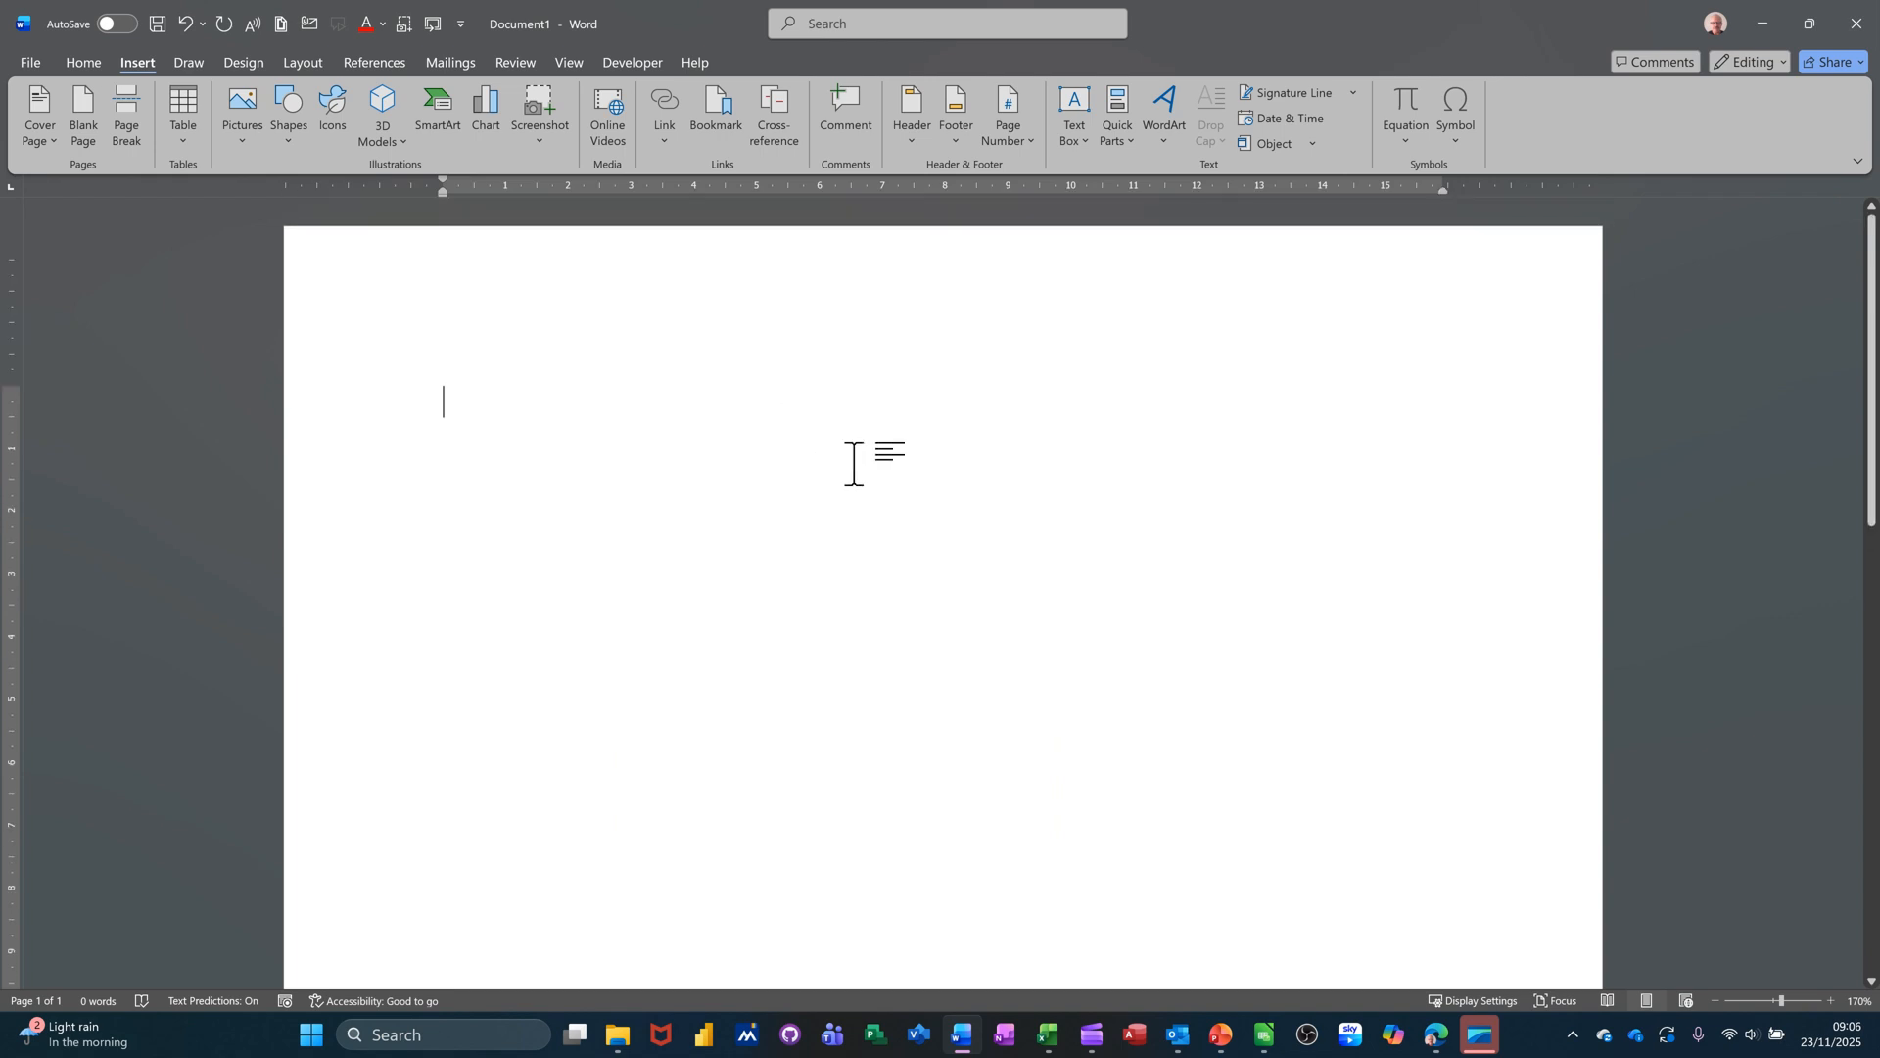
text(Let)
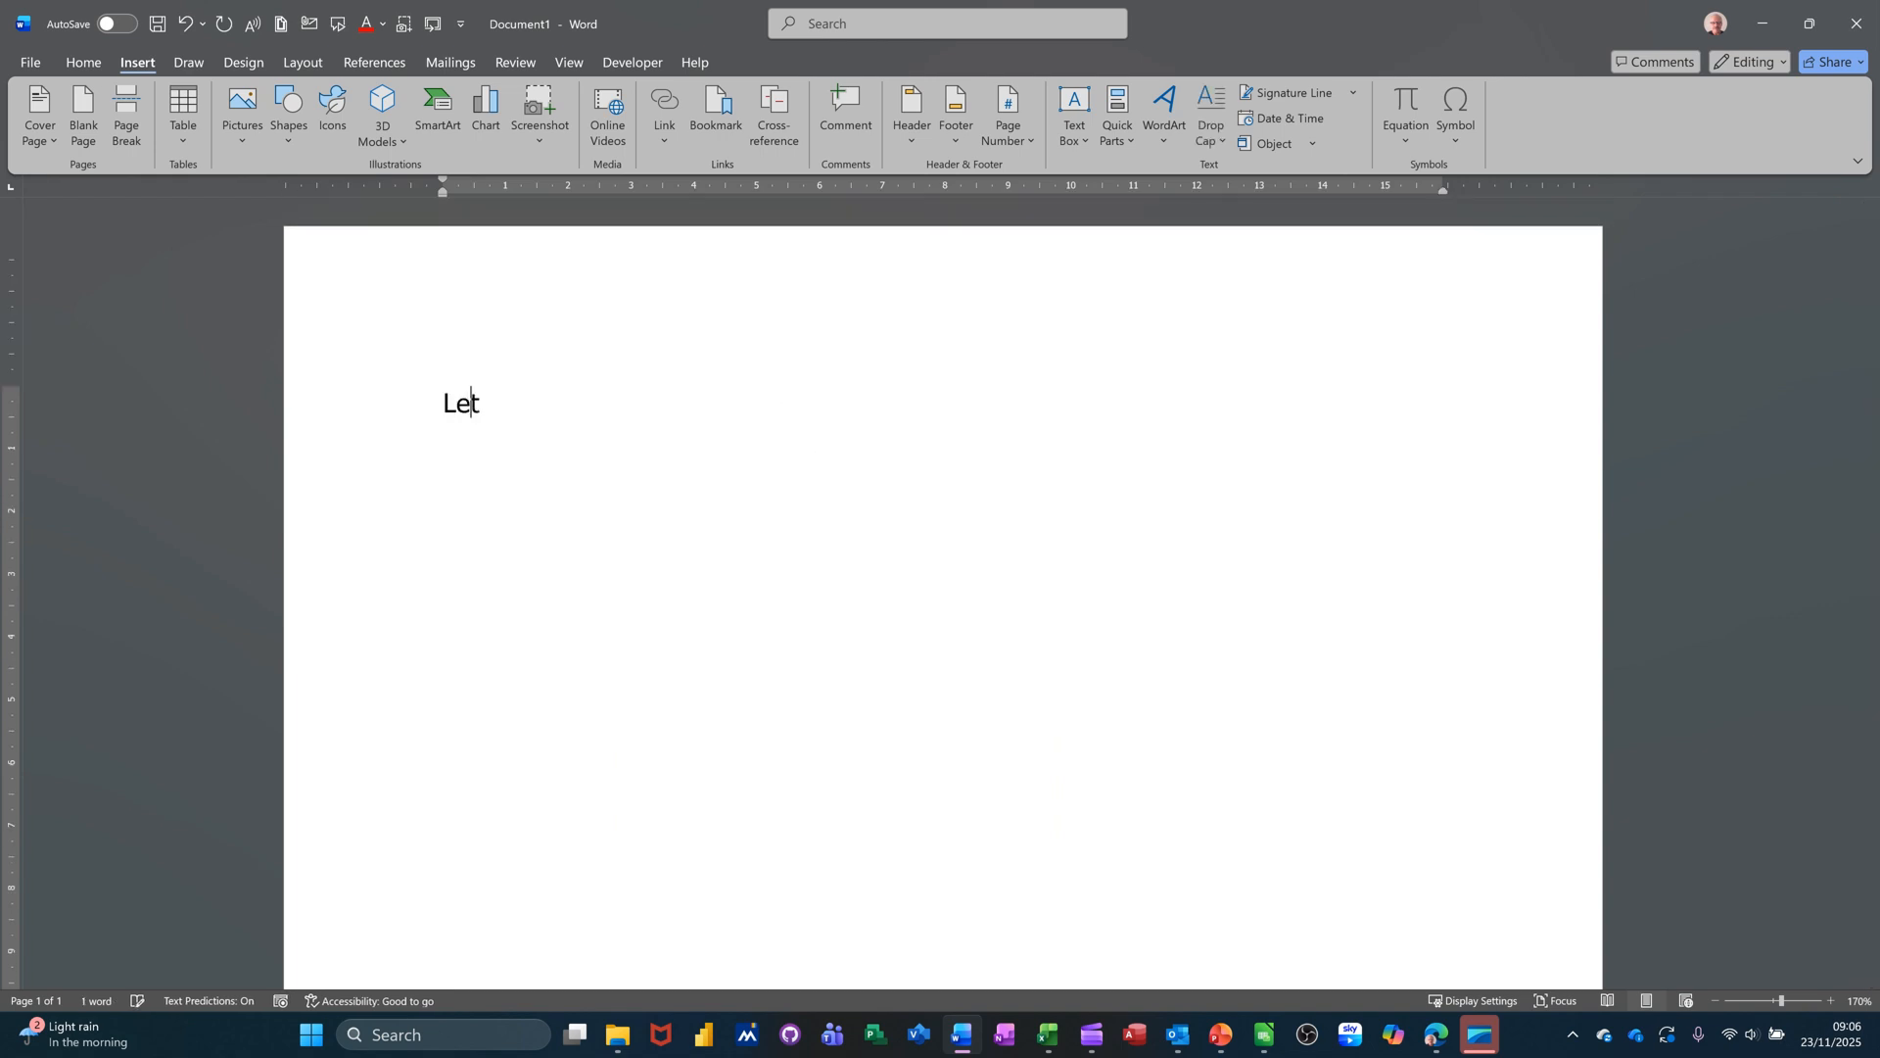
text(ter)
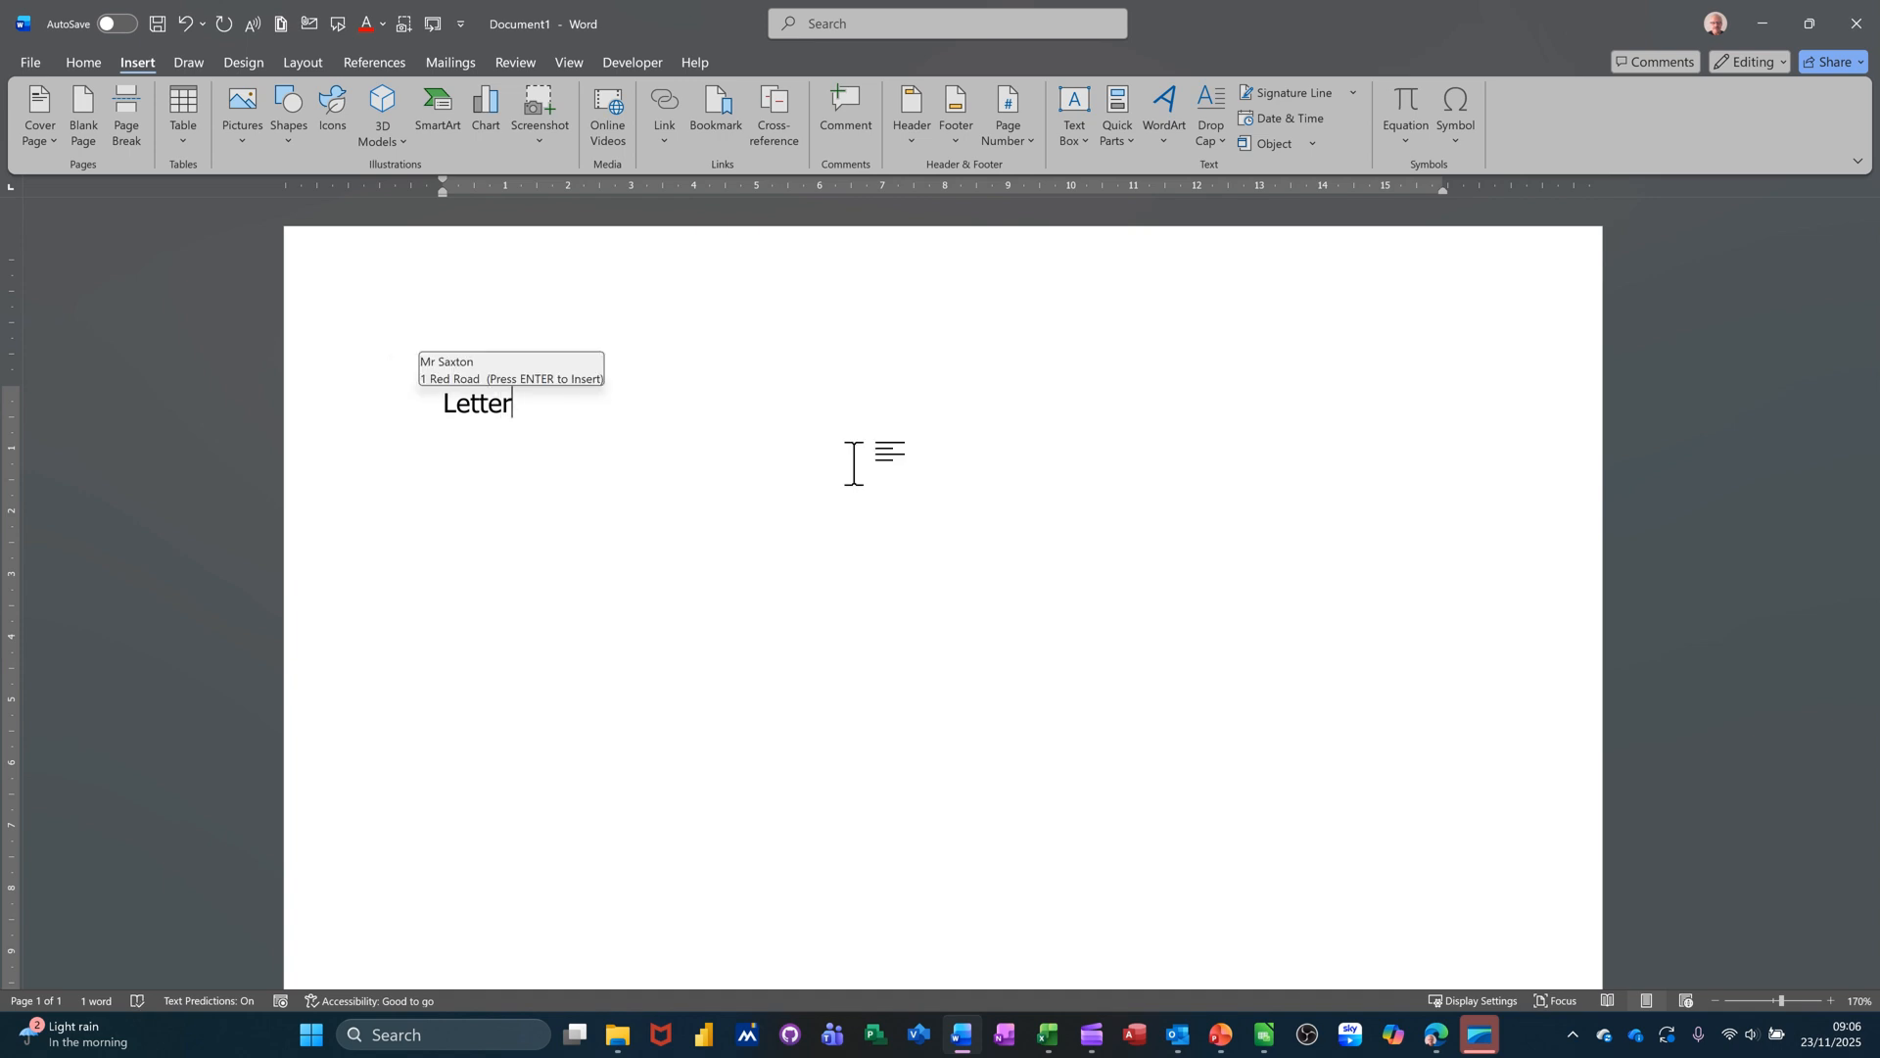
key(Return)
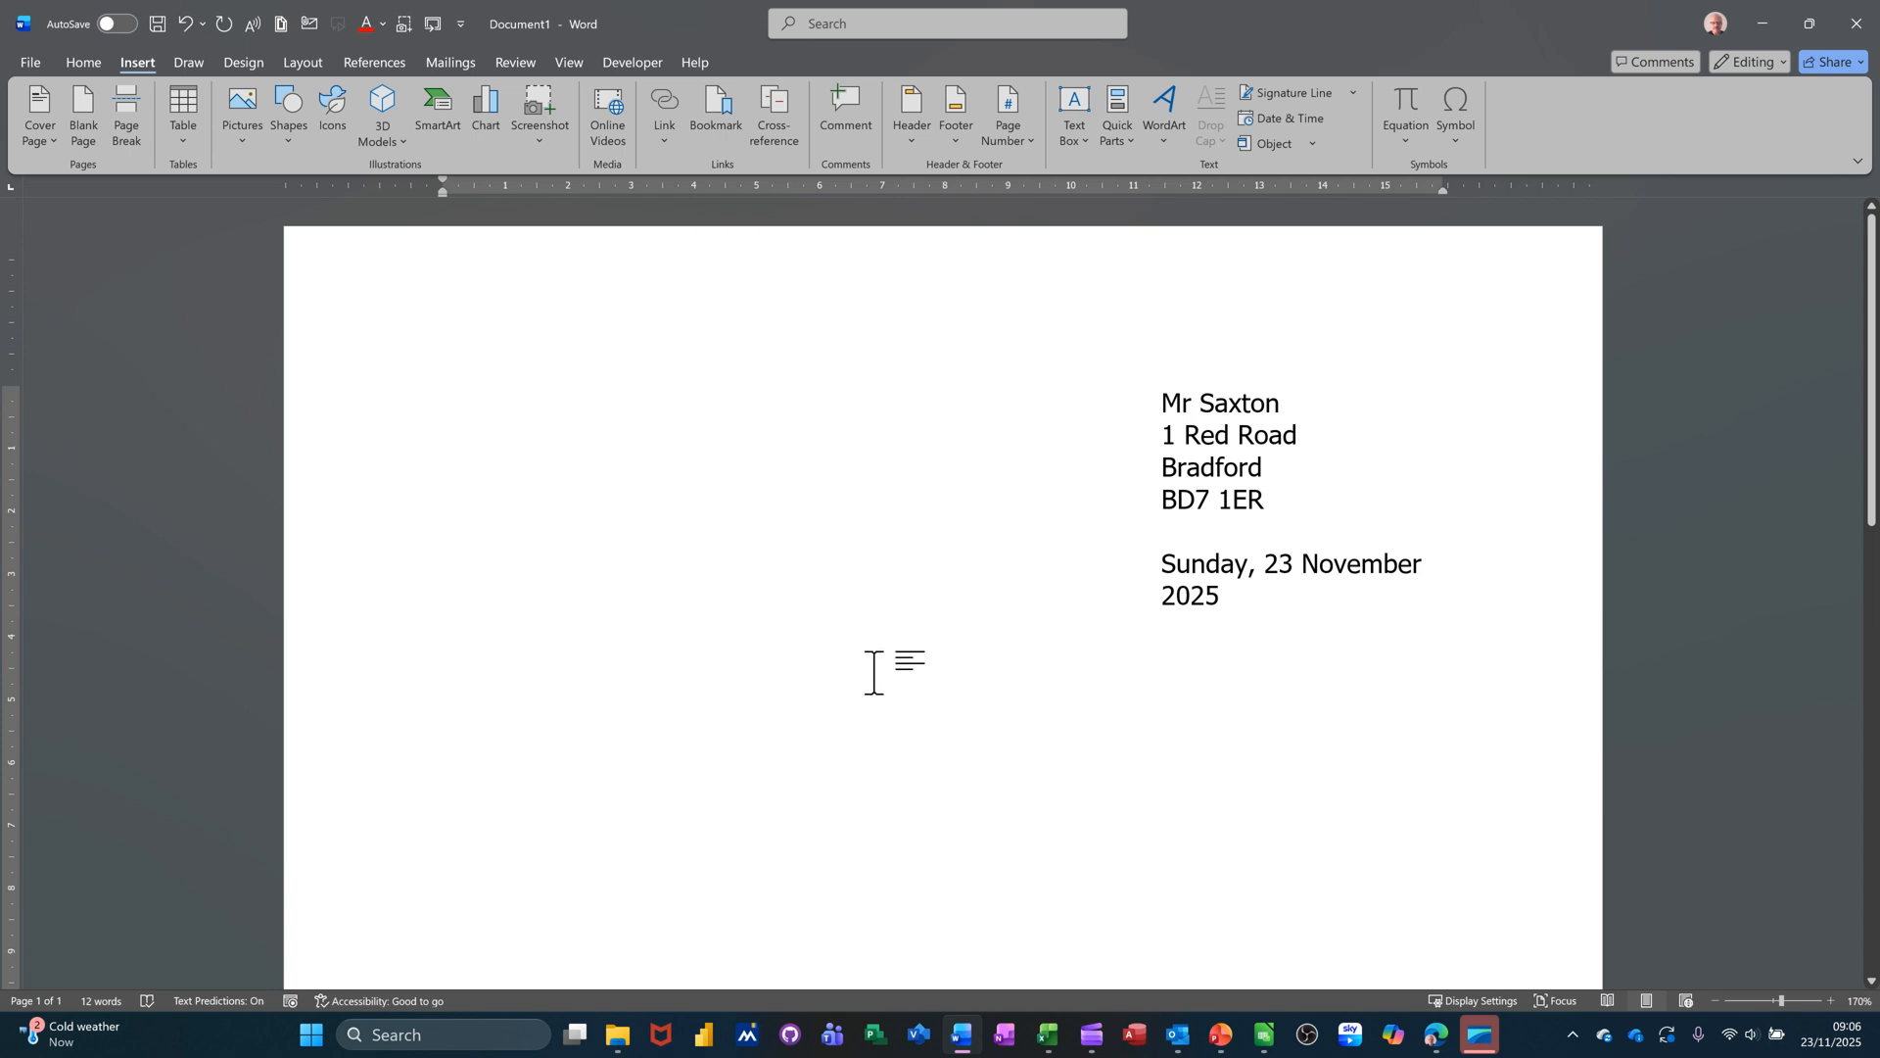
Add the greeting "Dear Sir/Madam" below the address block and insert the start AutoText entry beneath it
text(Dear Sir)
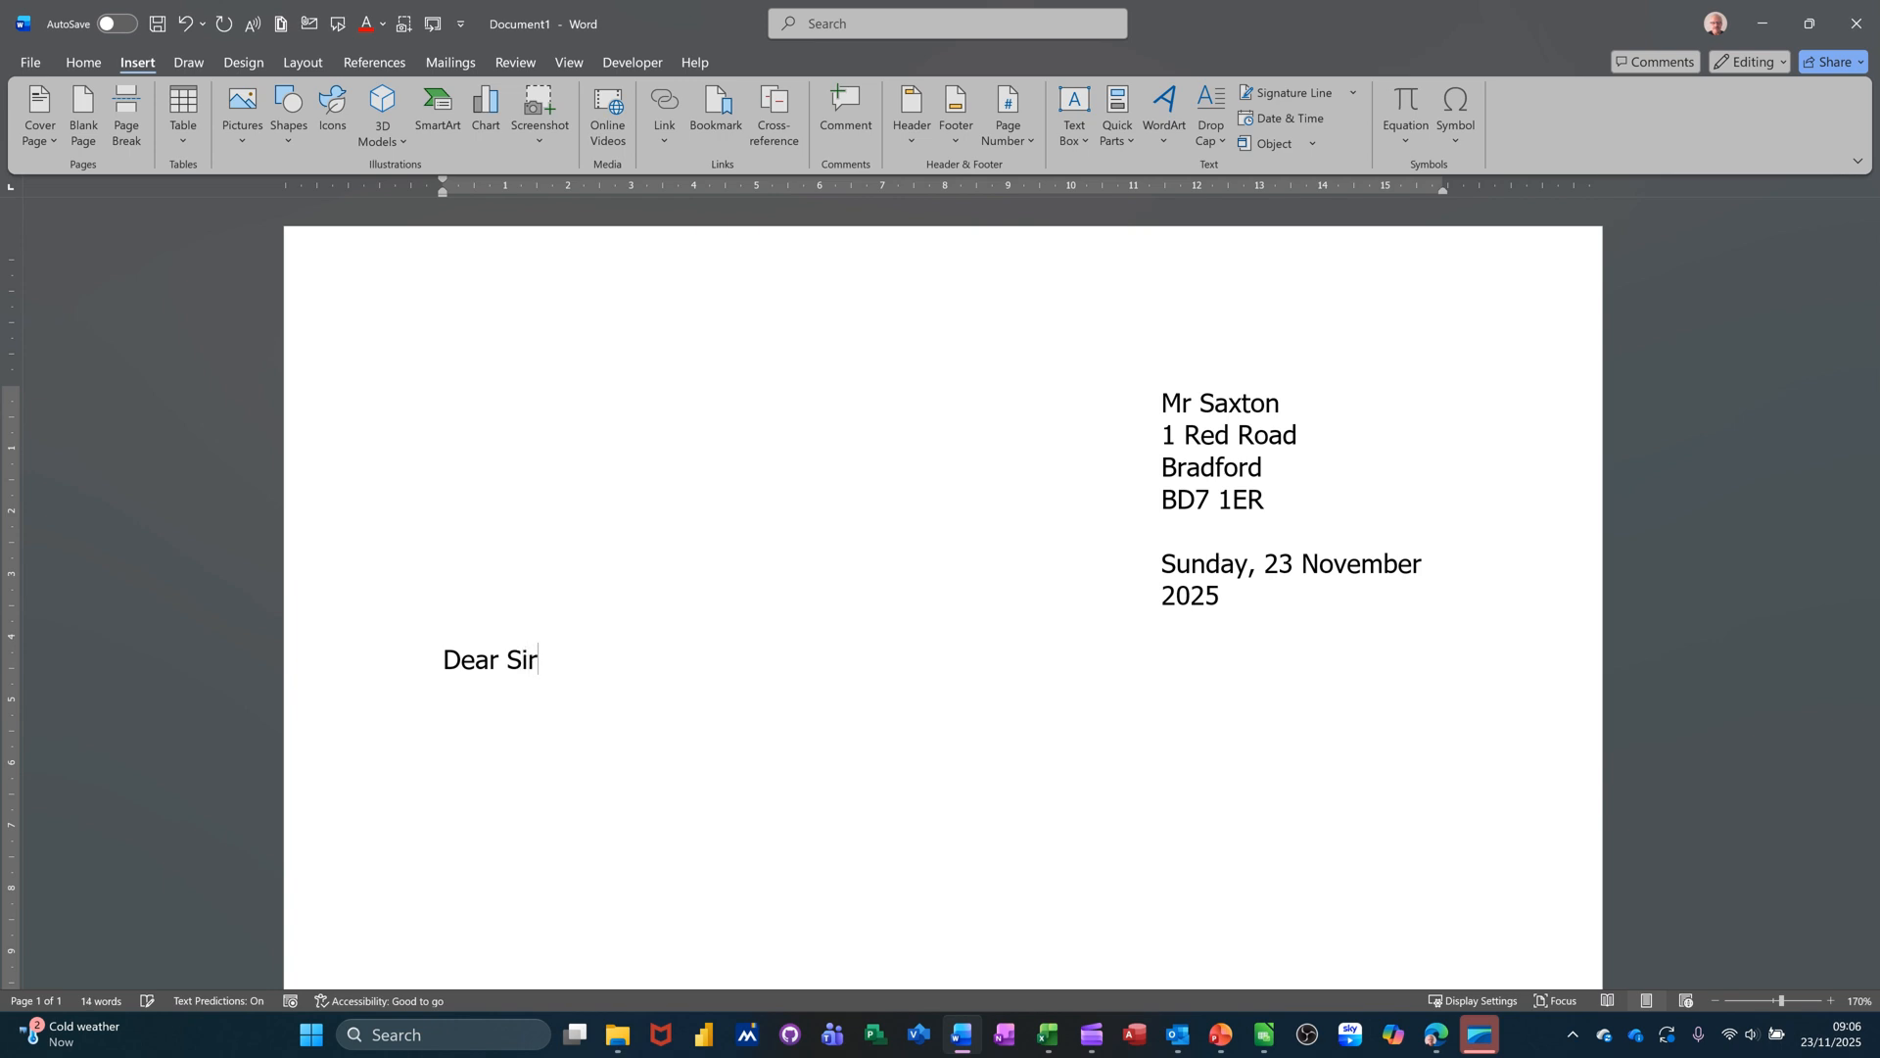
text(/Madam)
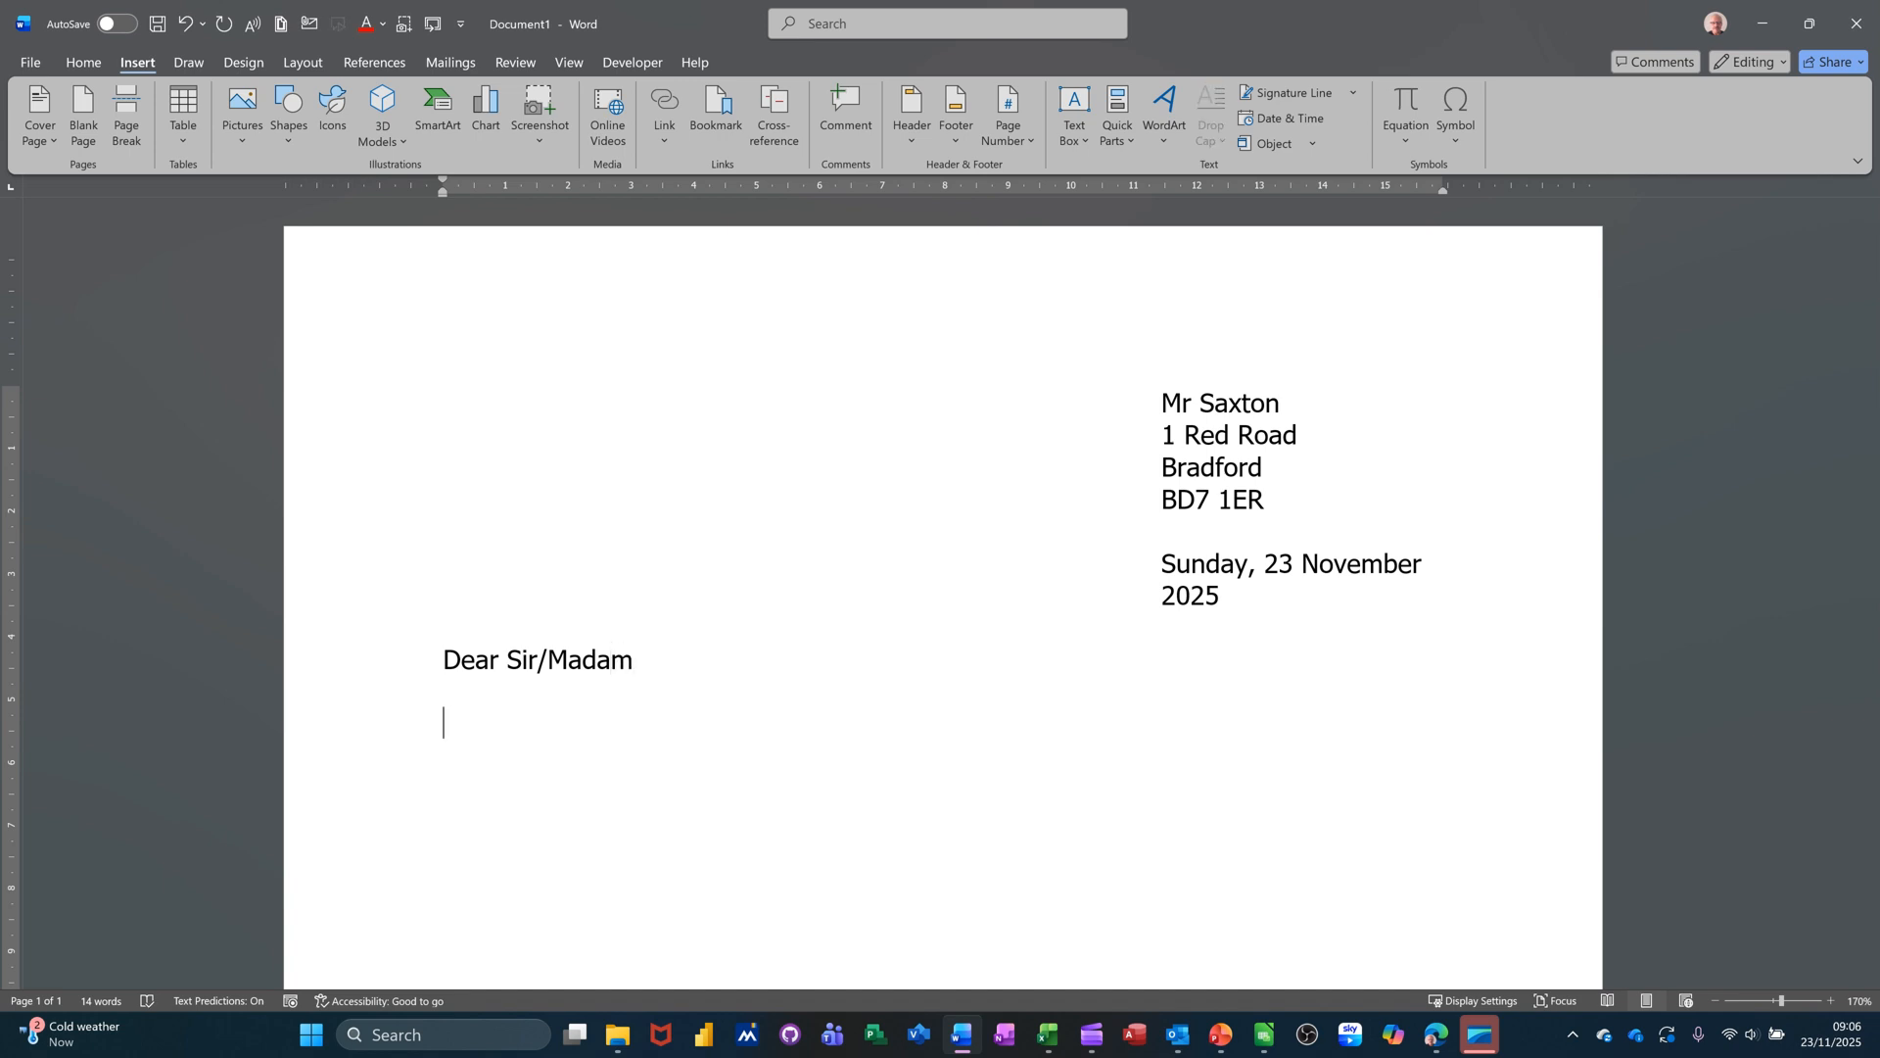
text(start)
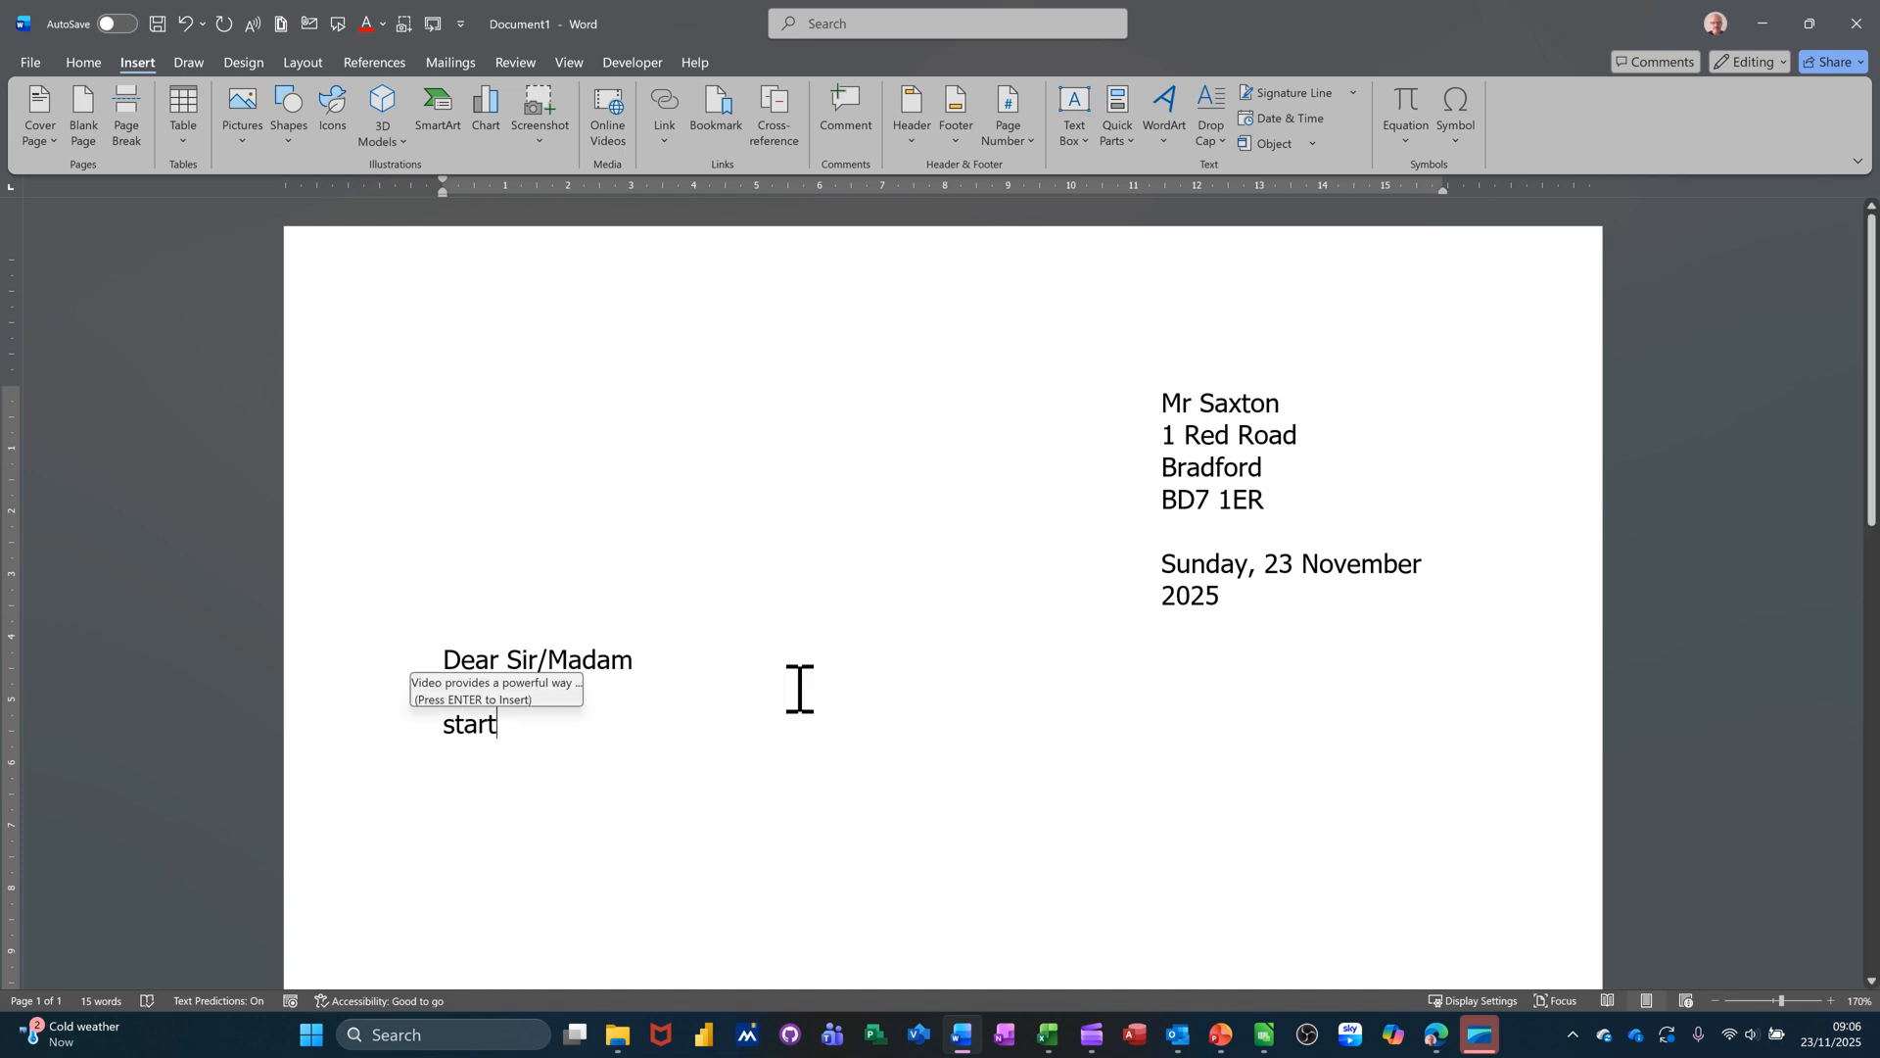
key(F3)
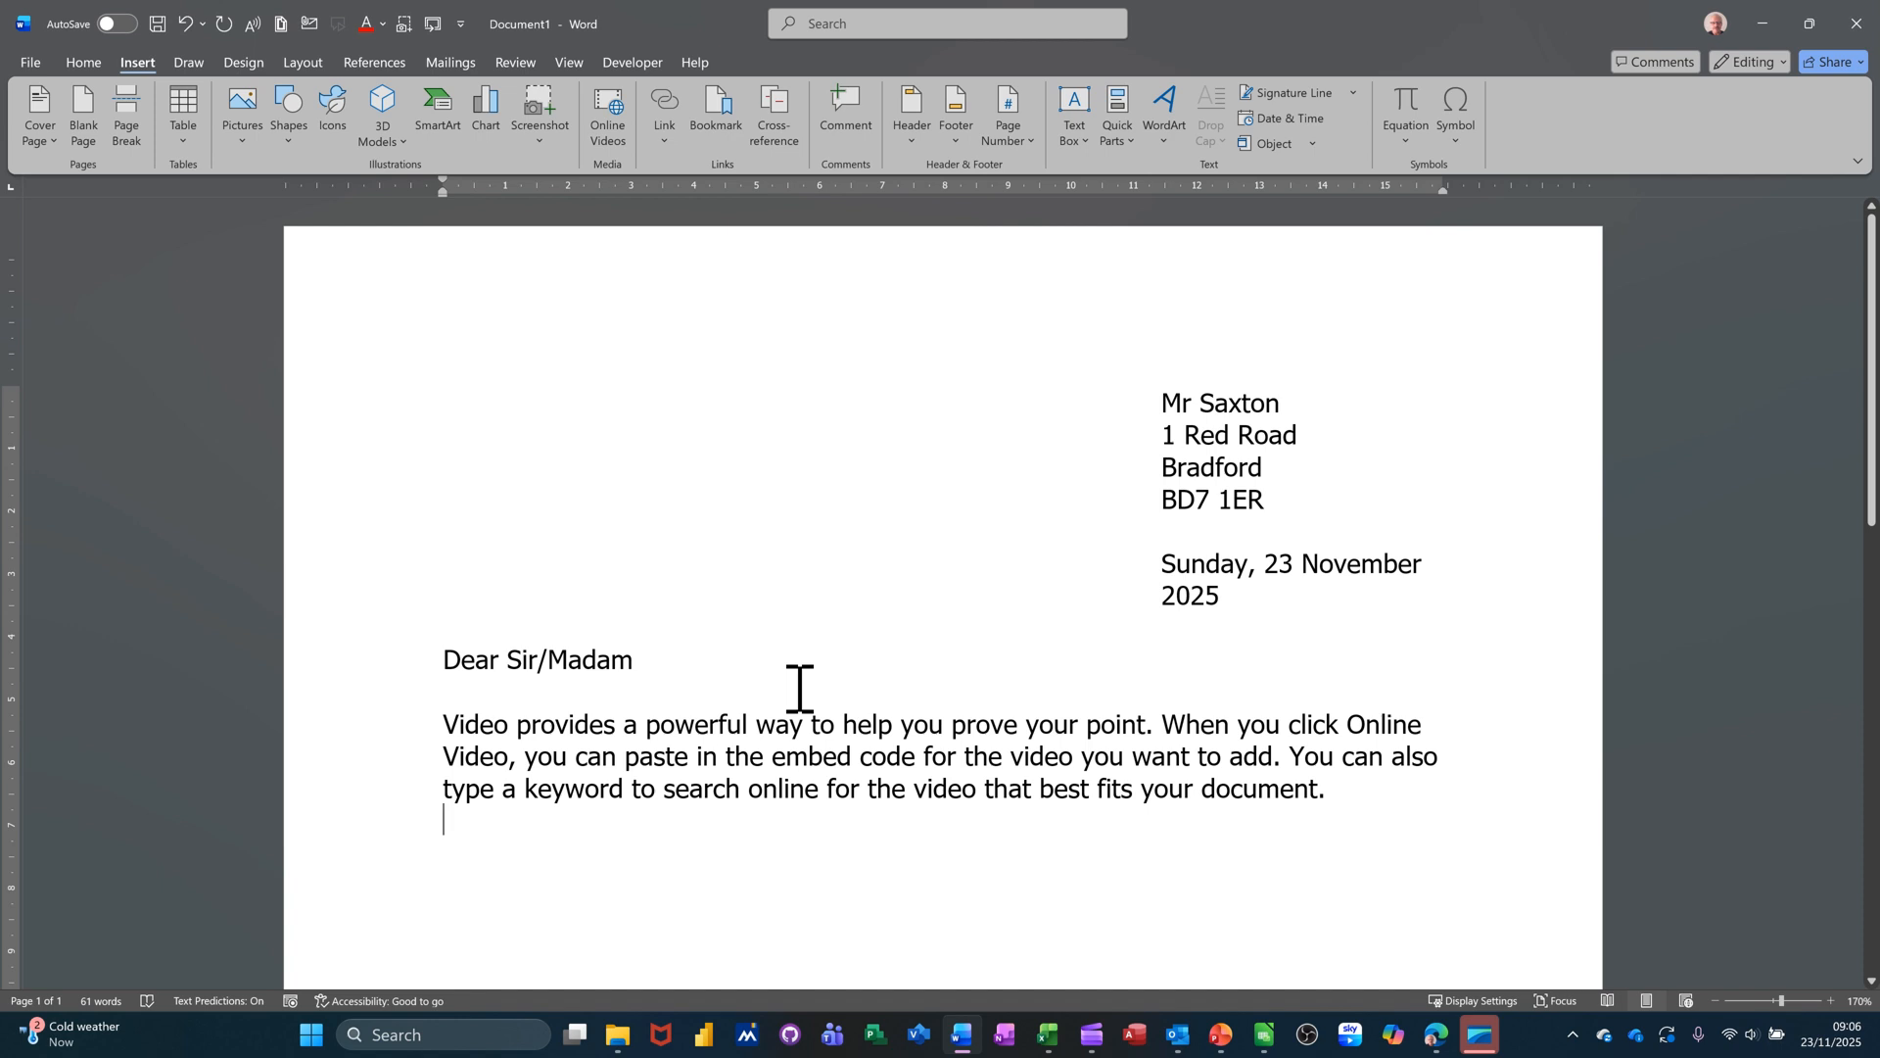
Insert the org AutoText entry below the paragraph beginning "Video provides a powerful way"
scroll(859, 616, down, 2)
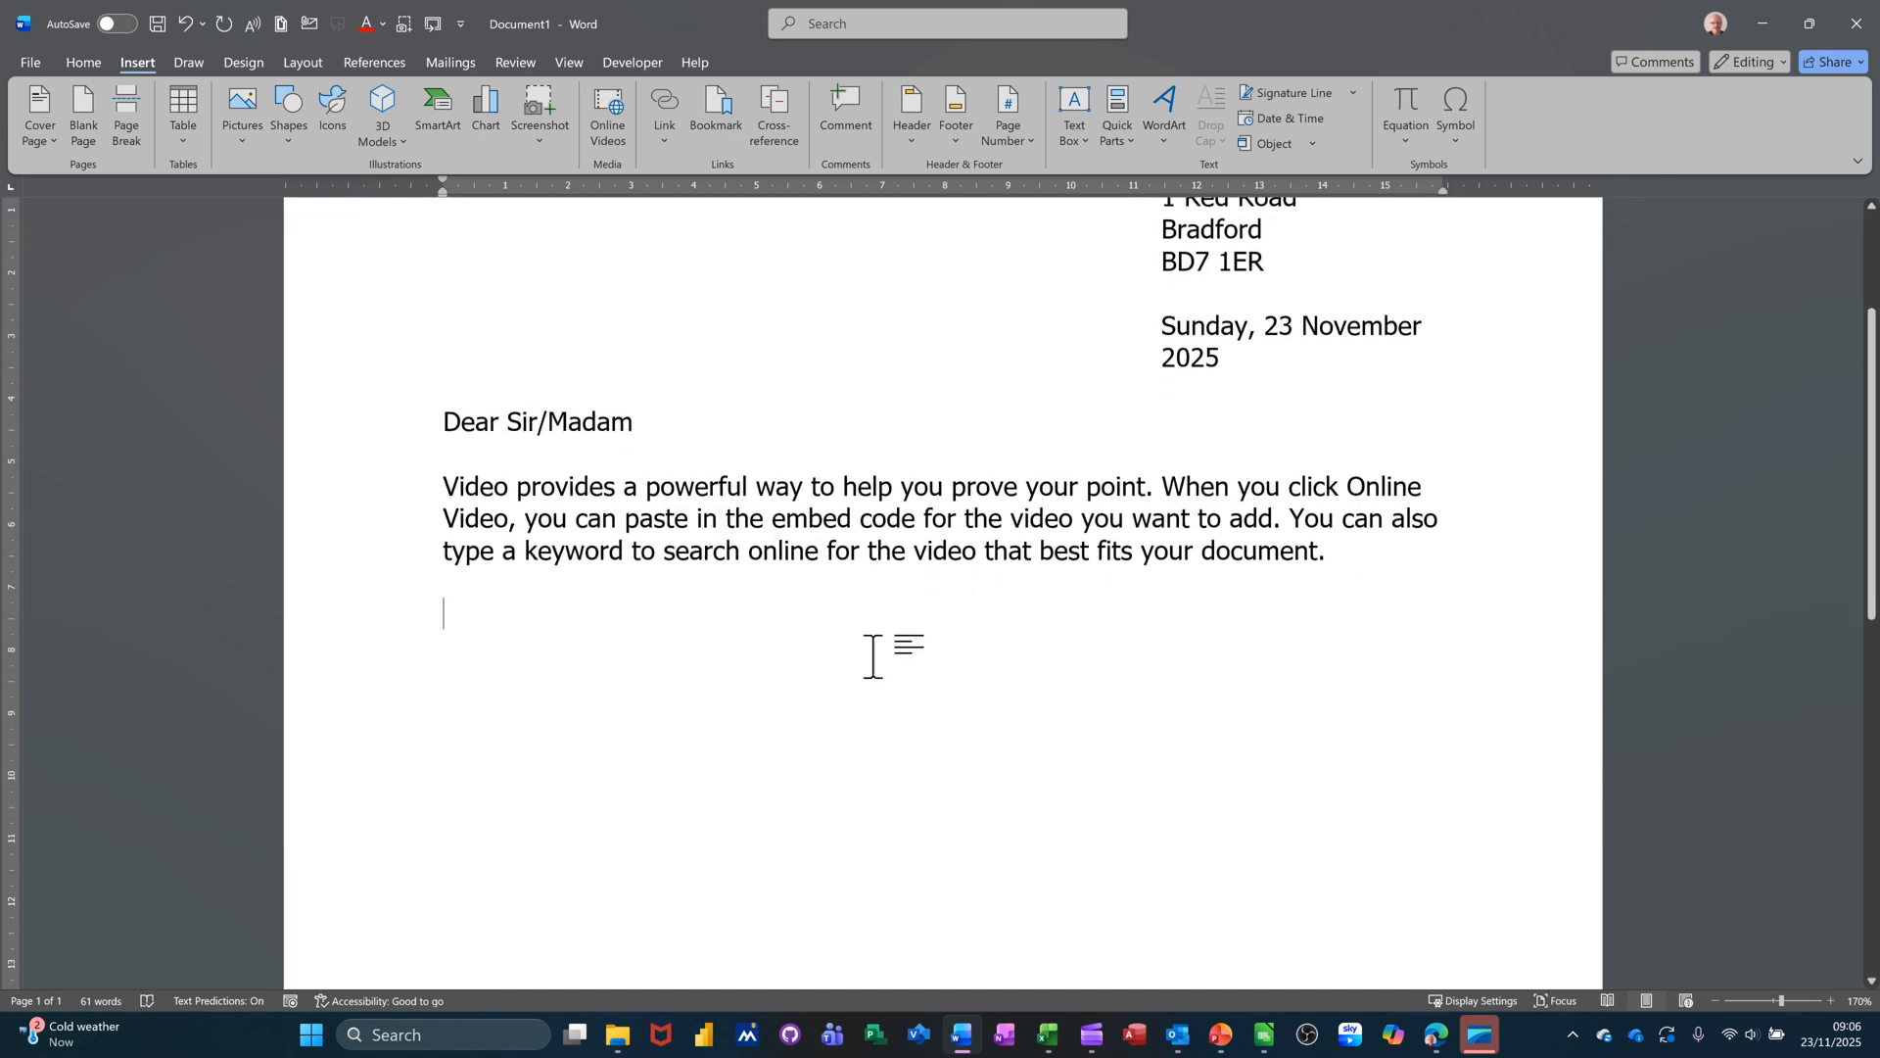
text(o)
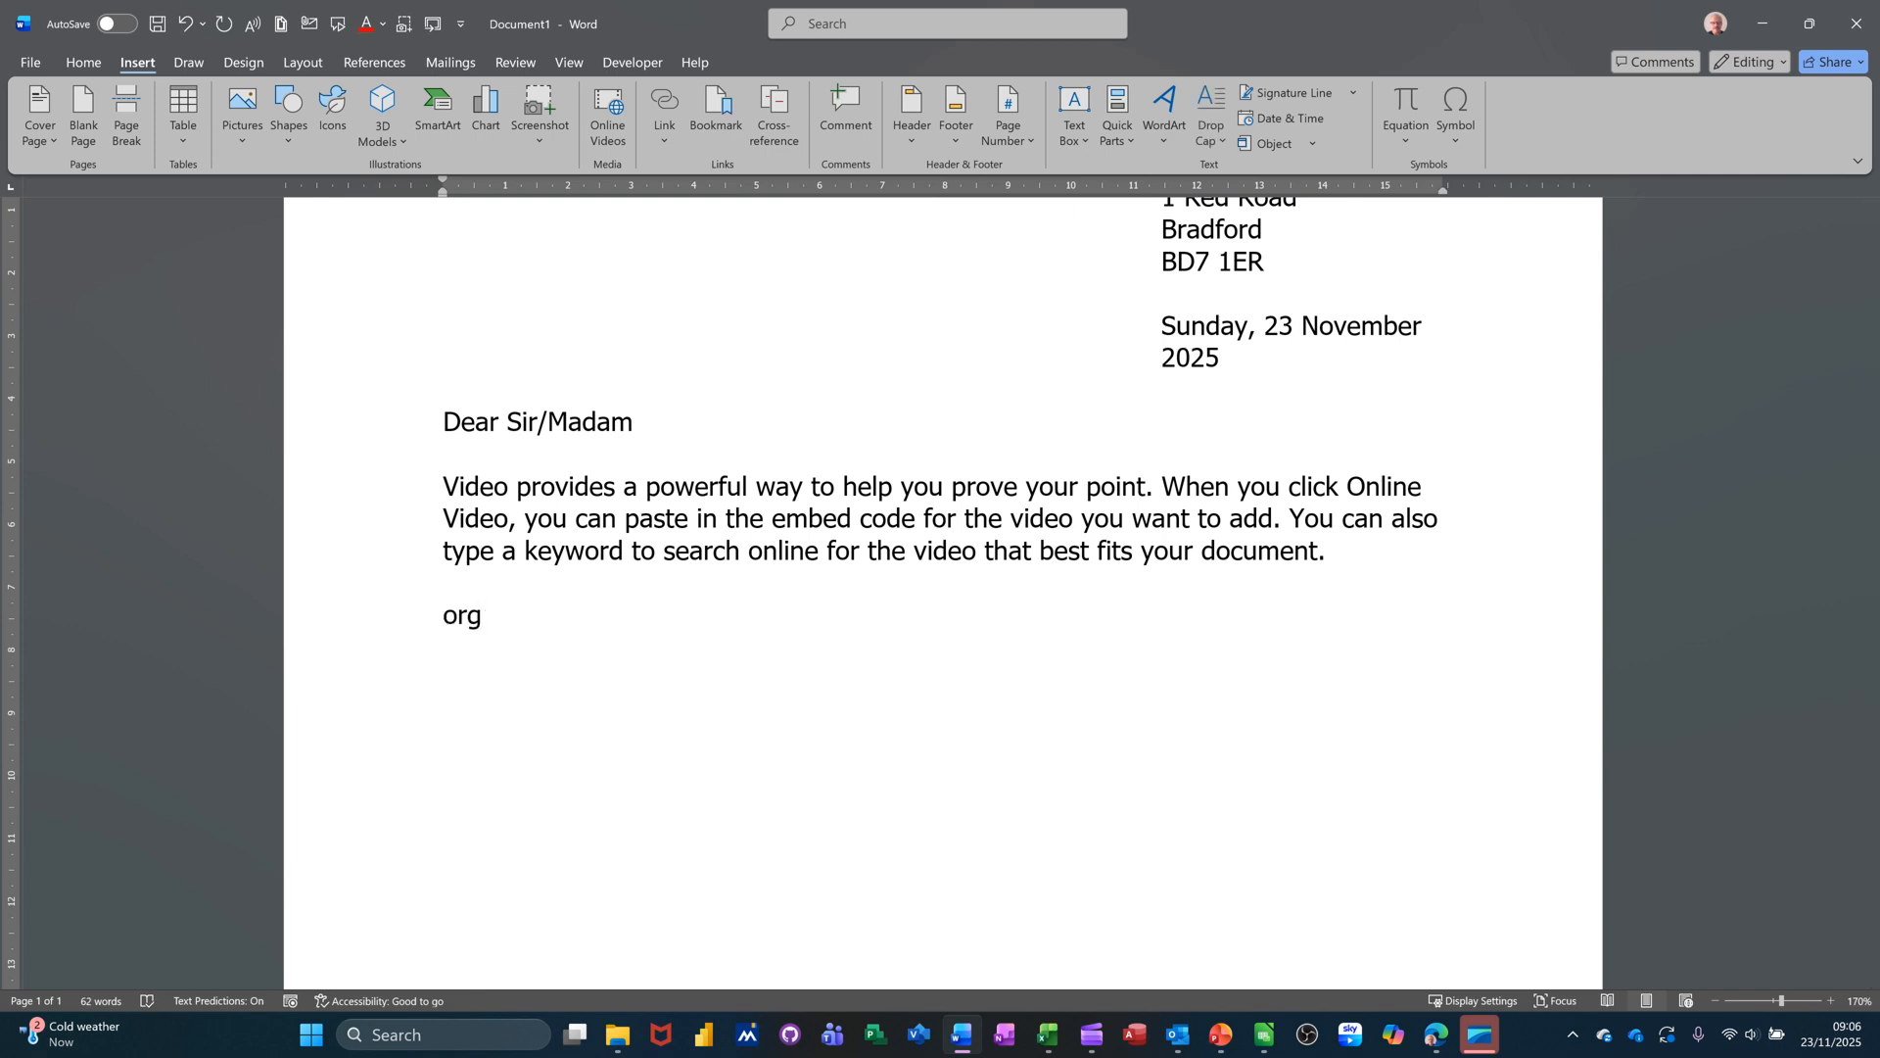
text(rg)
key(F3)
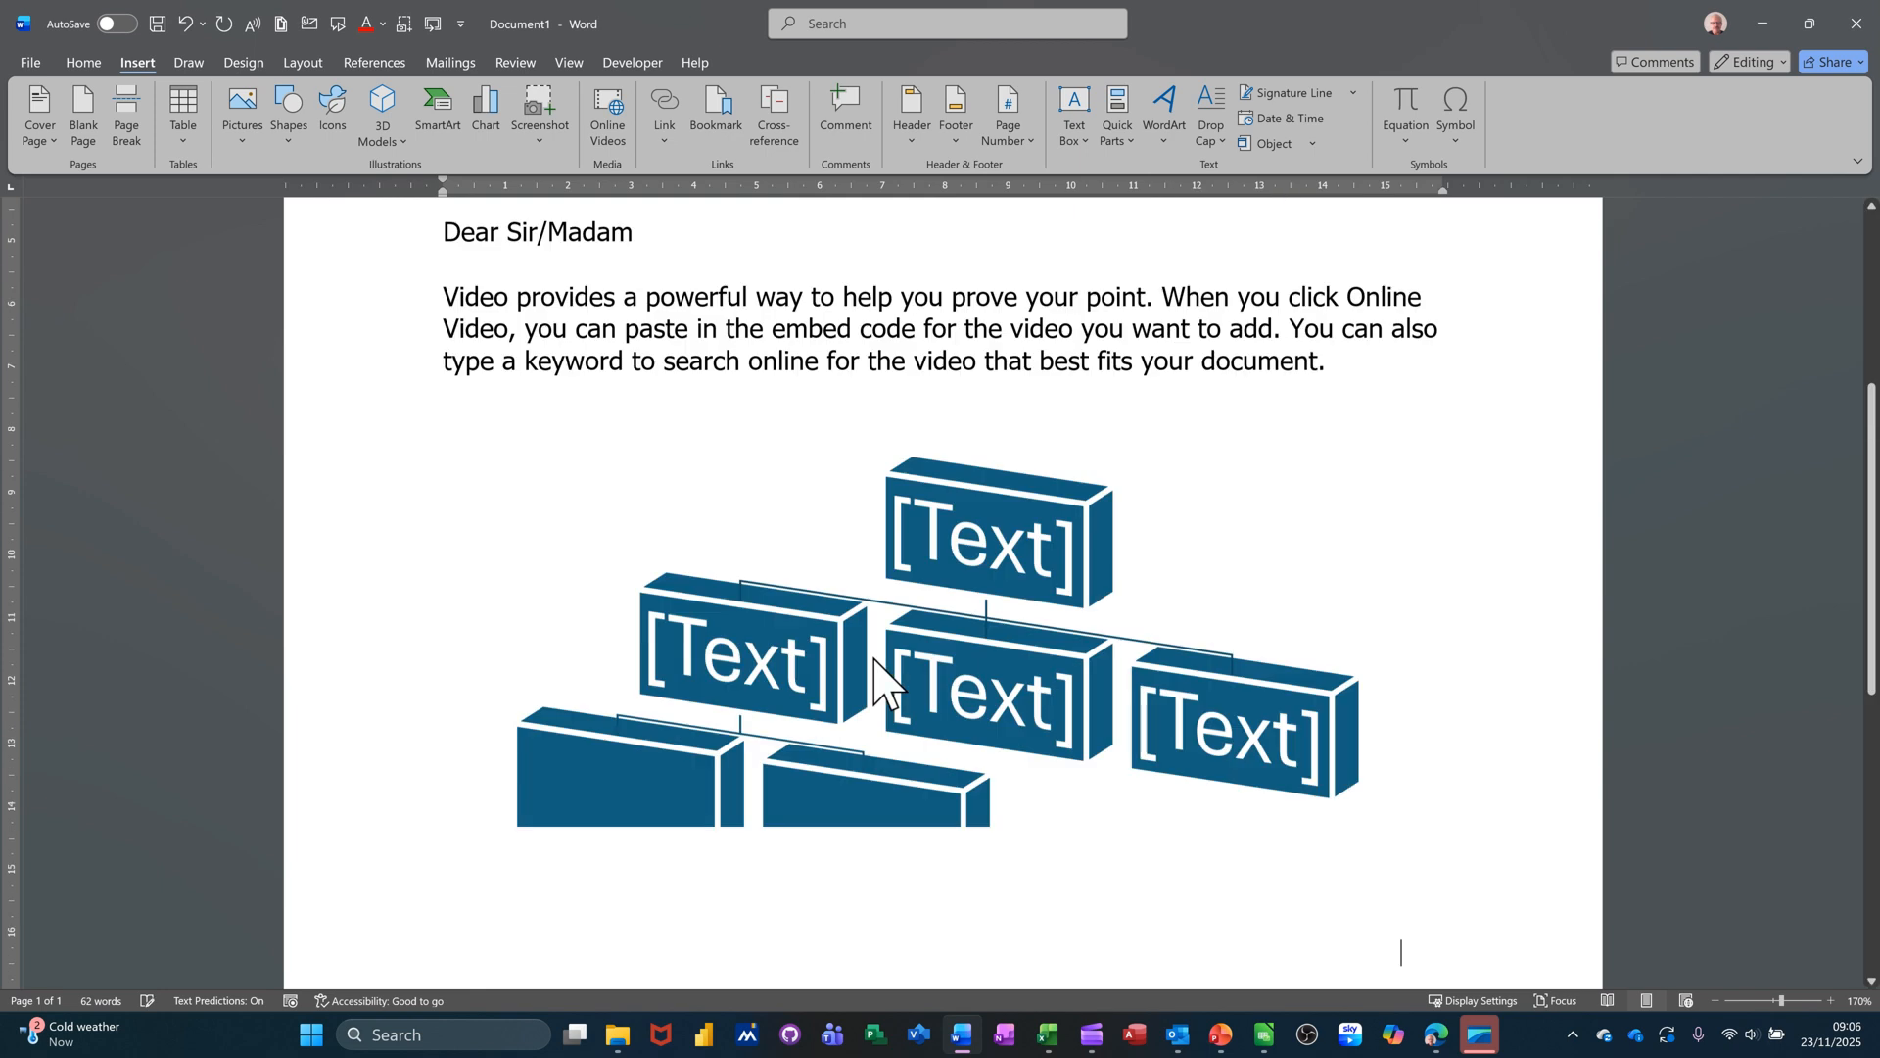
Insert the chart AutoText entry on a new line below the organisation chart
key(Return)
key(Return)
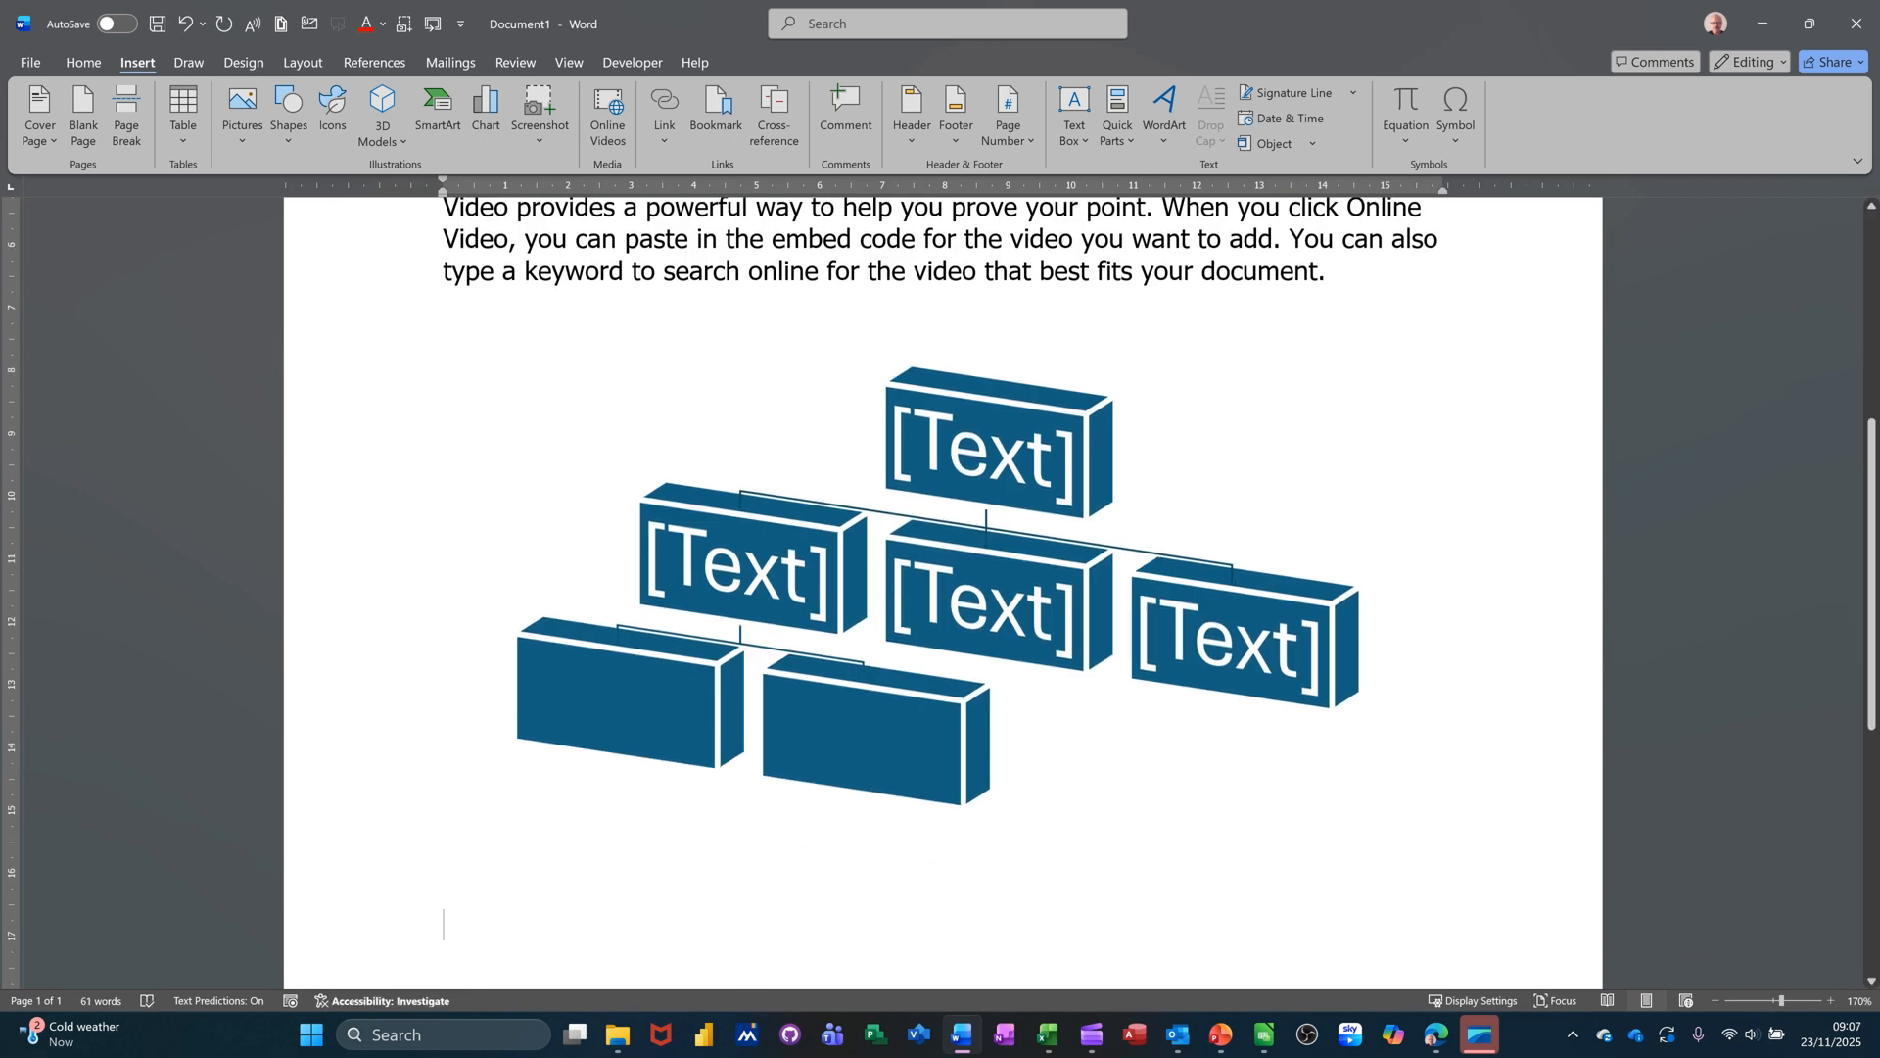
text(ch)
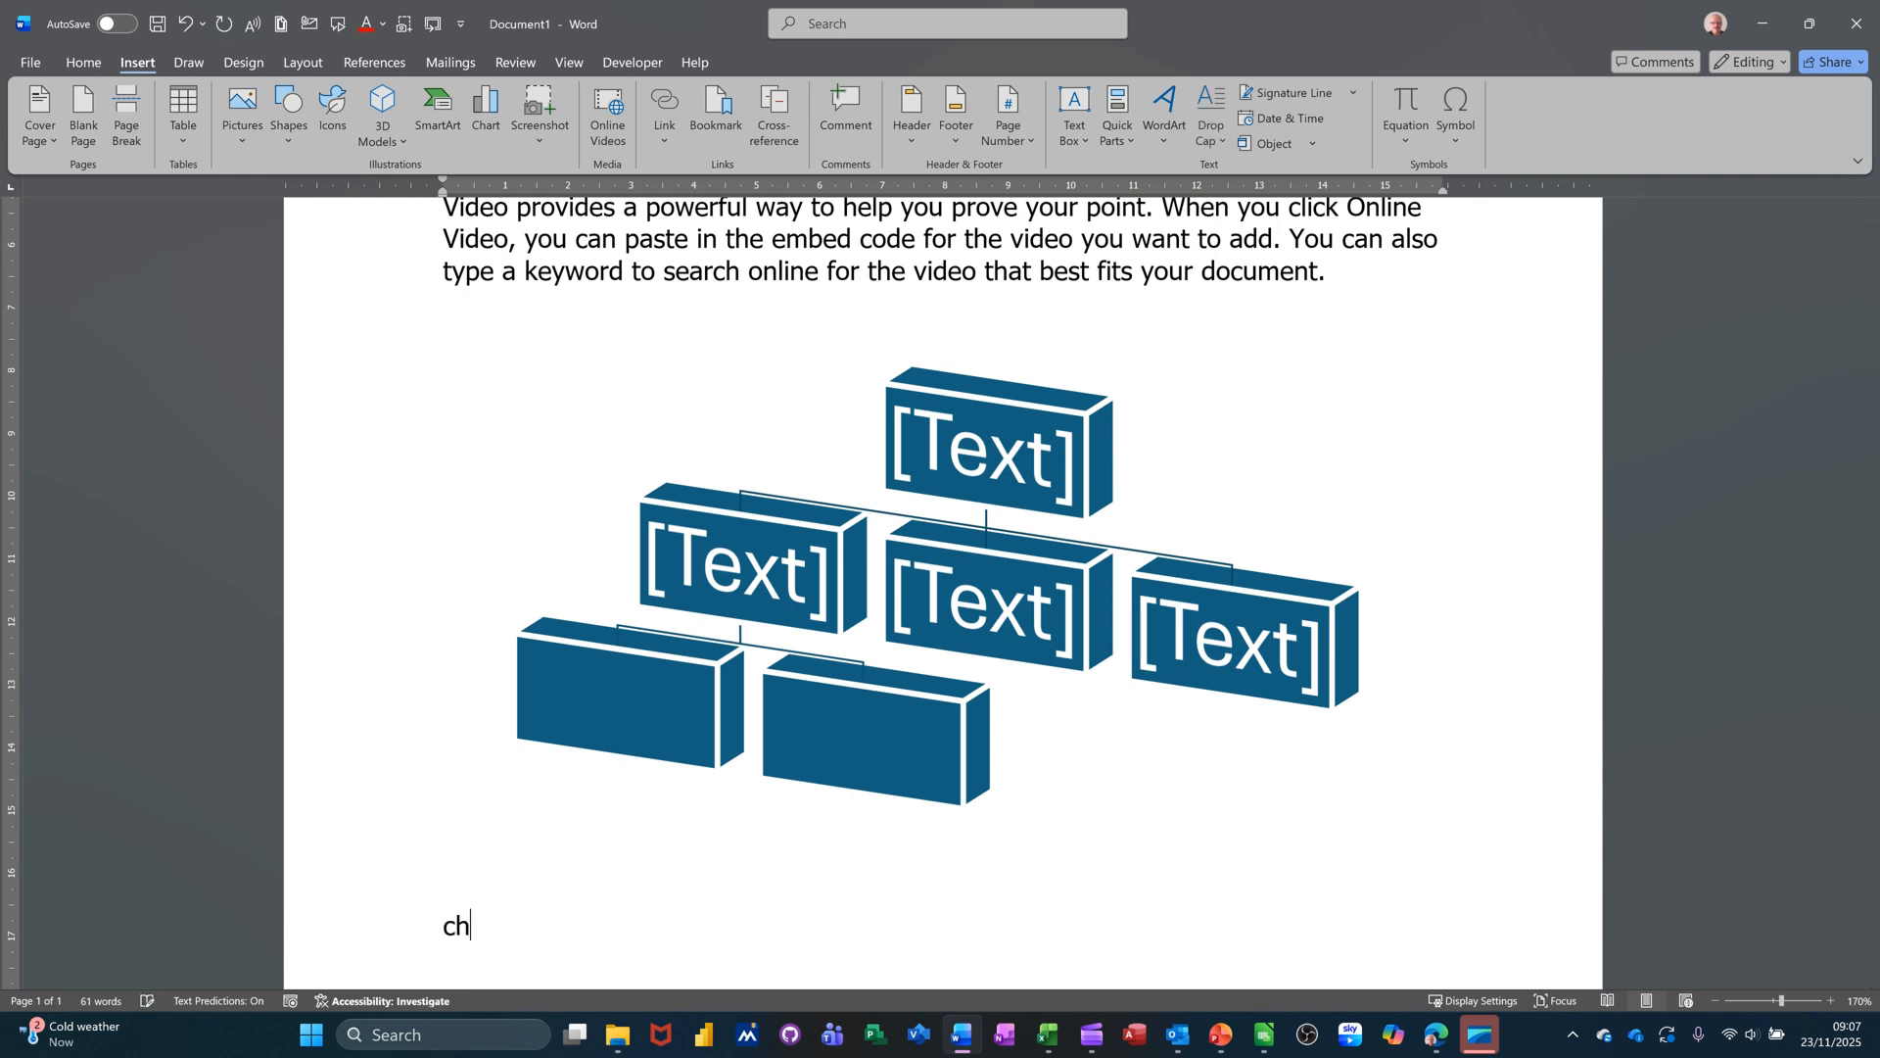